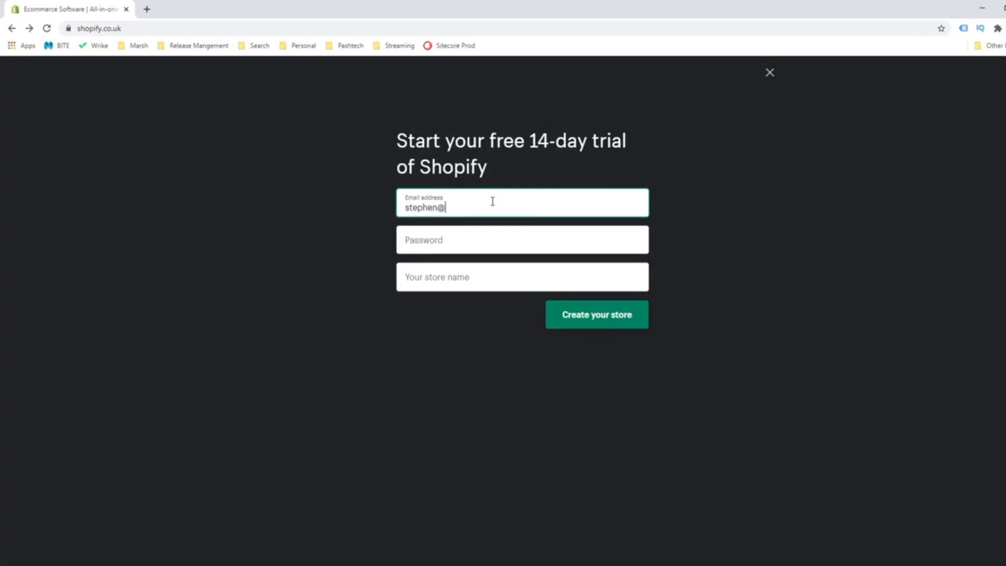
Sign up with the account e-mail, a password and store name PashTechnology, then create the store.
text(htech.co.uk)
key(Tab)
text(•••••••)
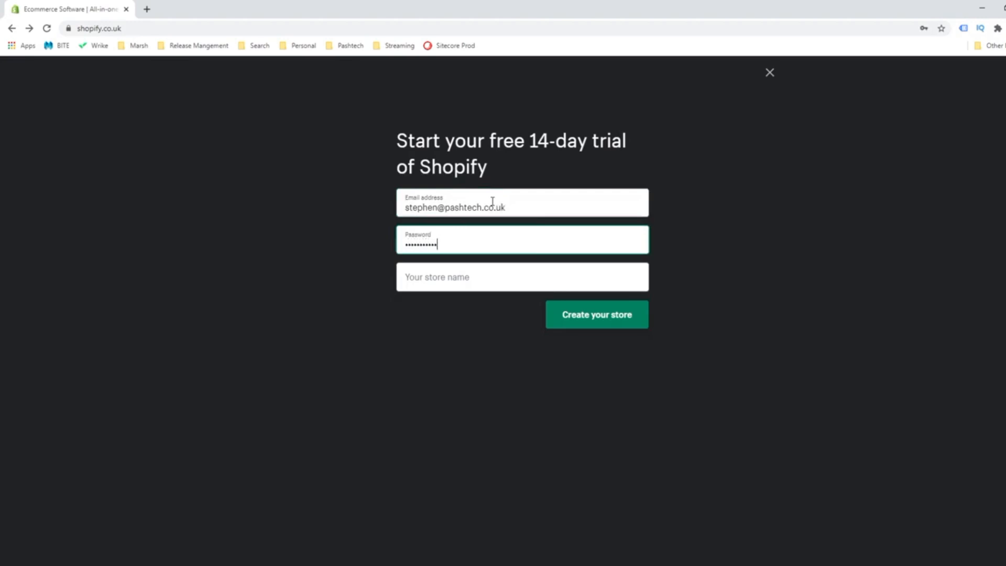
key(Tab)
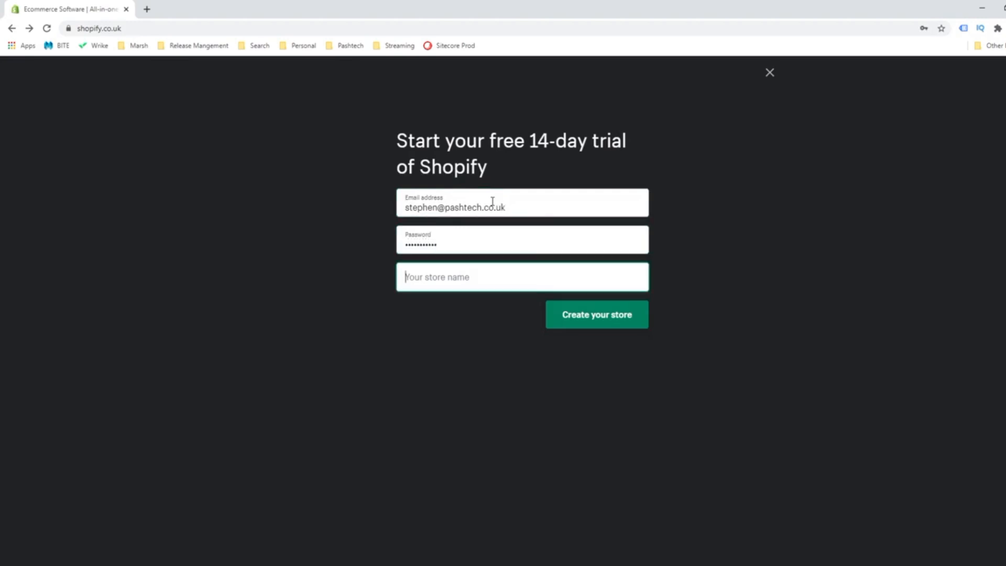
text(Pash)
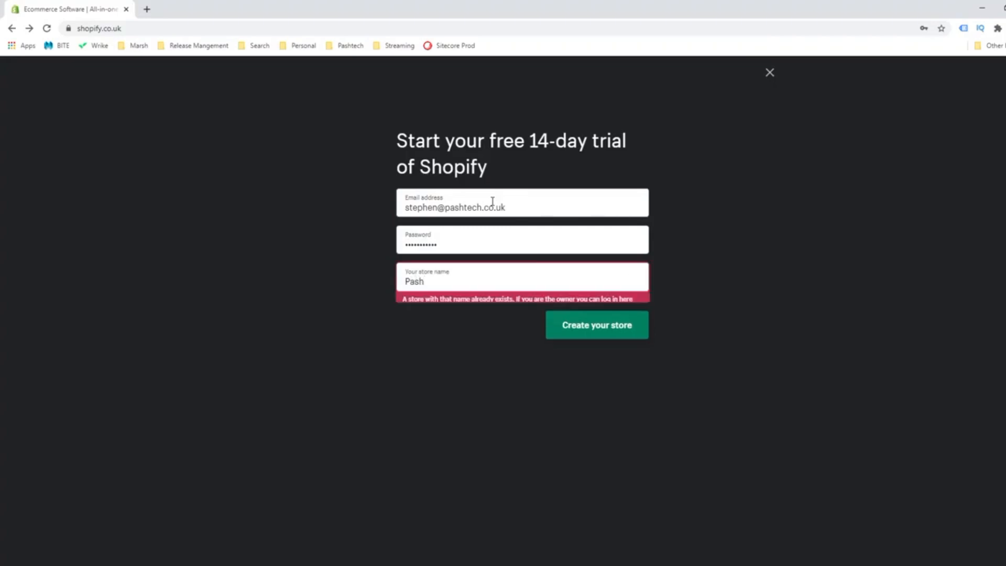
text(Technolog)
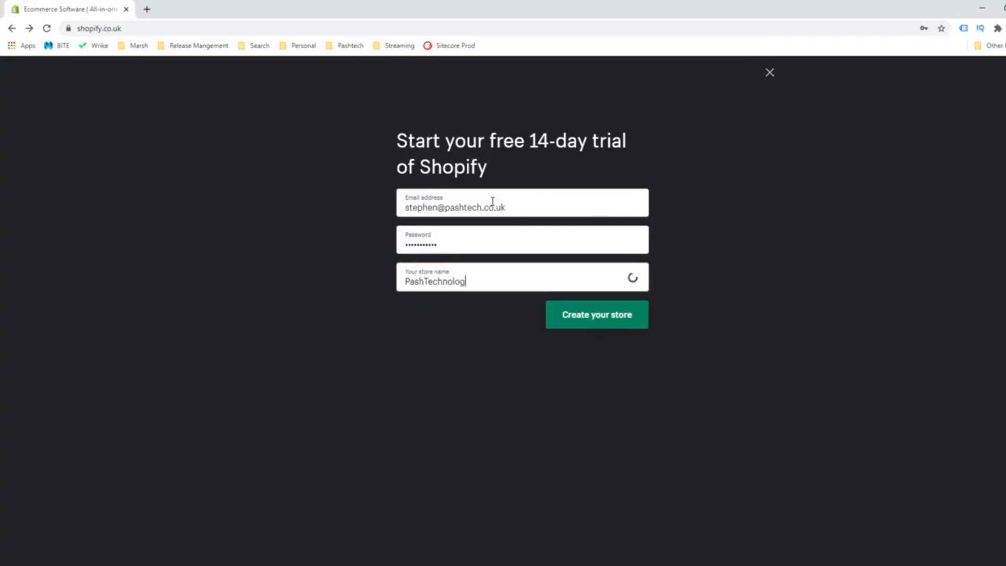
text(y)
click(666, 391)
click(596, 324)
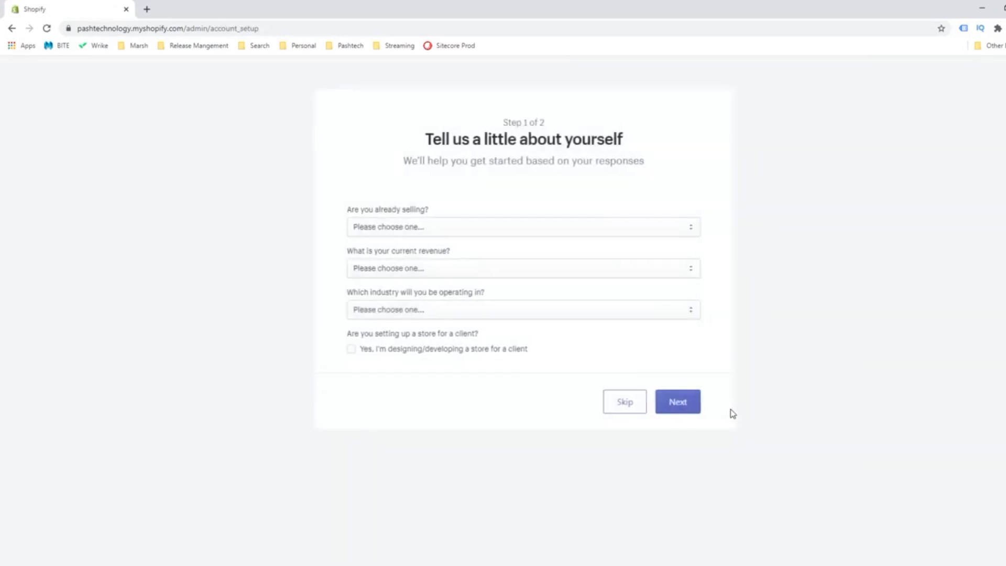
Answer the setup: just playing around, revenue up to £5,000 GBP, industry Electronics.
click(443, 231)
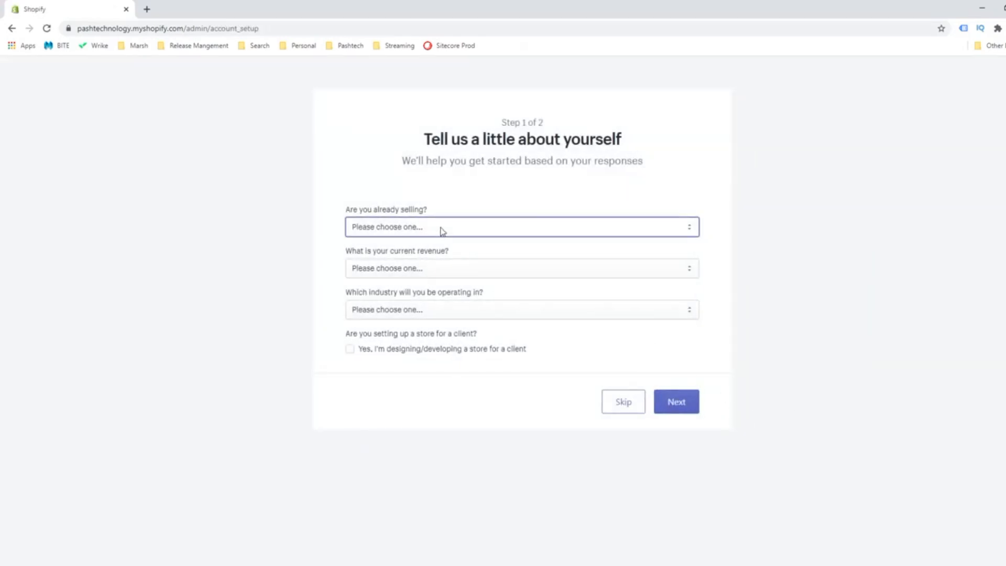
click(434, 256)
click(496, 278)
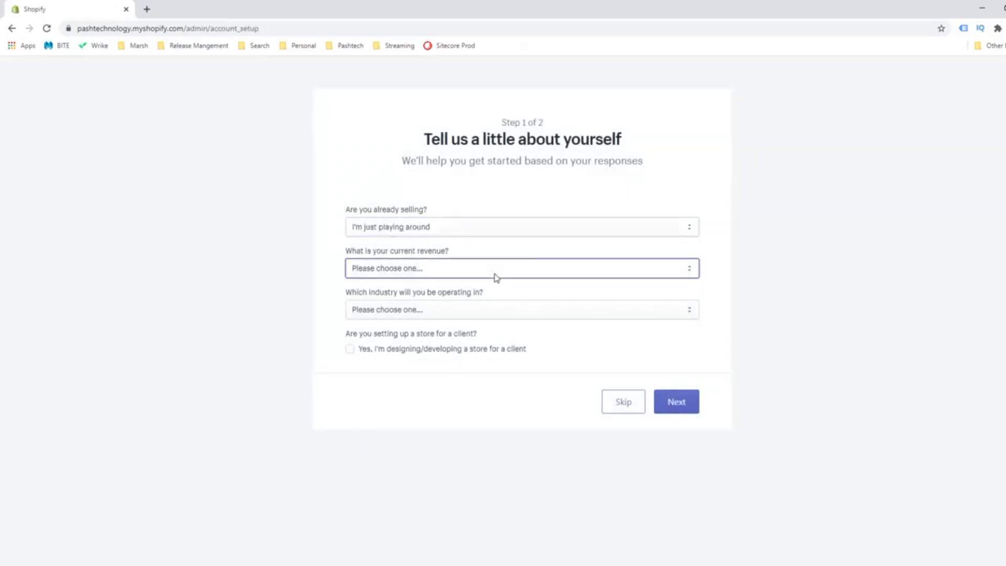
click(488, 309)
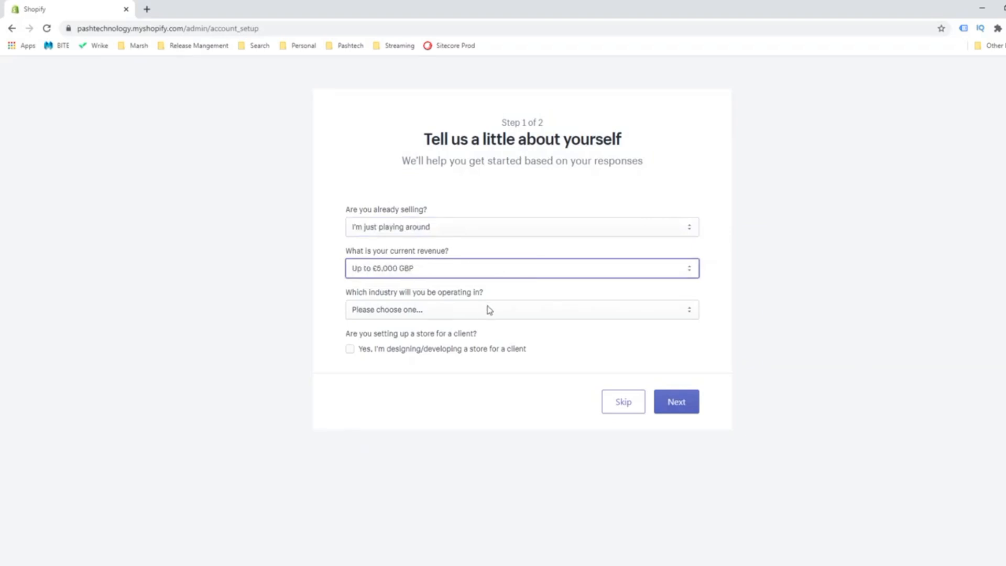
click(524, 318)
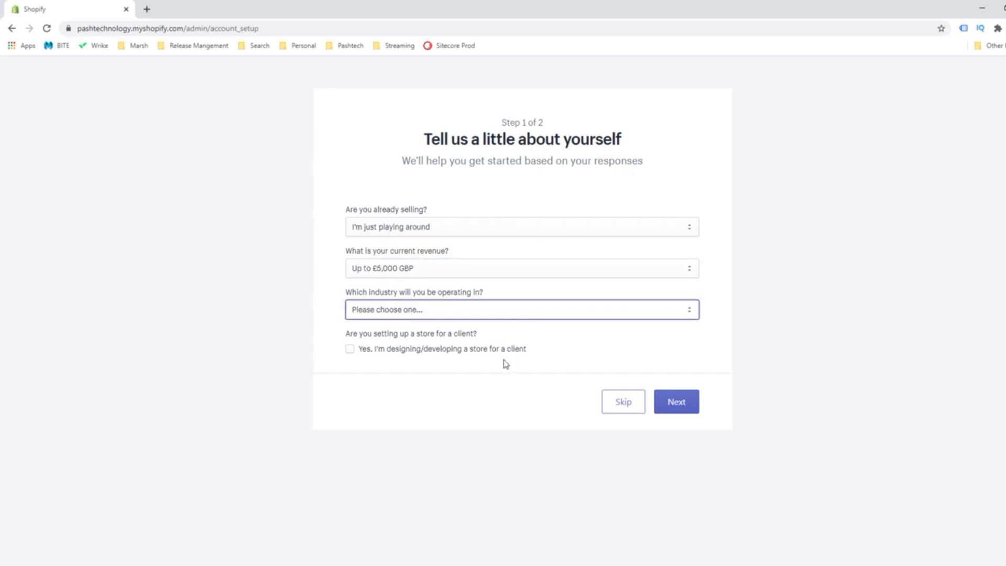
key(e)
click(688, 412)
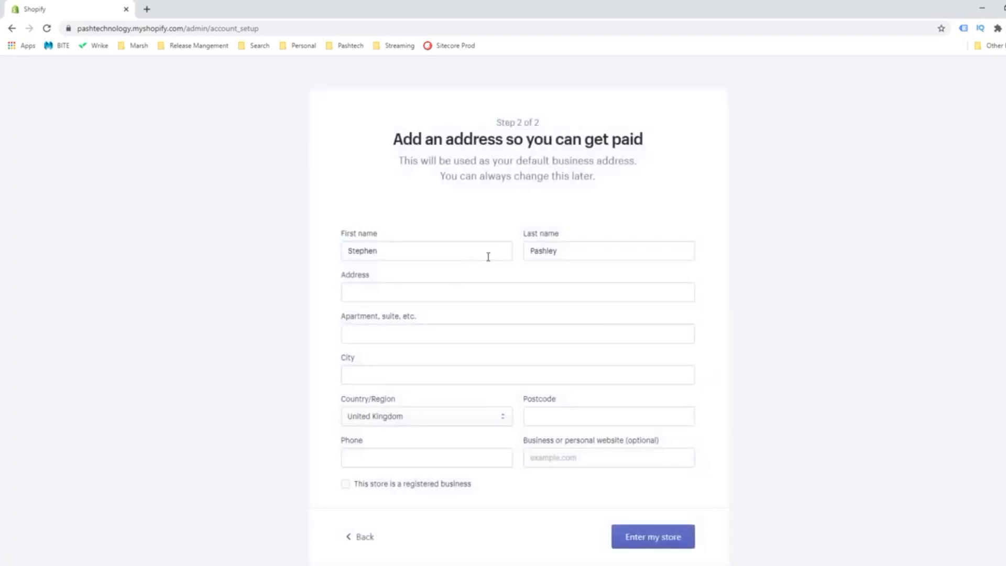
Skip past the business address form and enter the PashTechnology store admin.
click(440, 296)
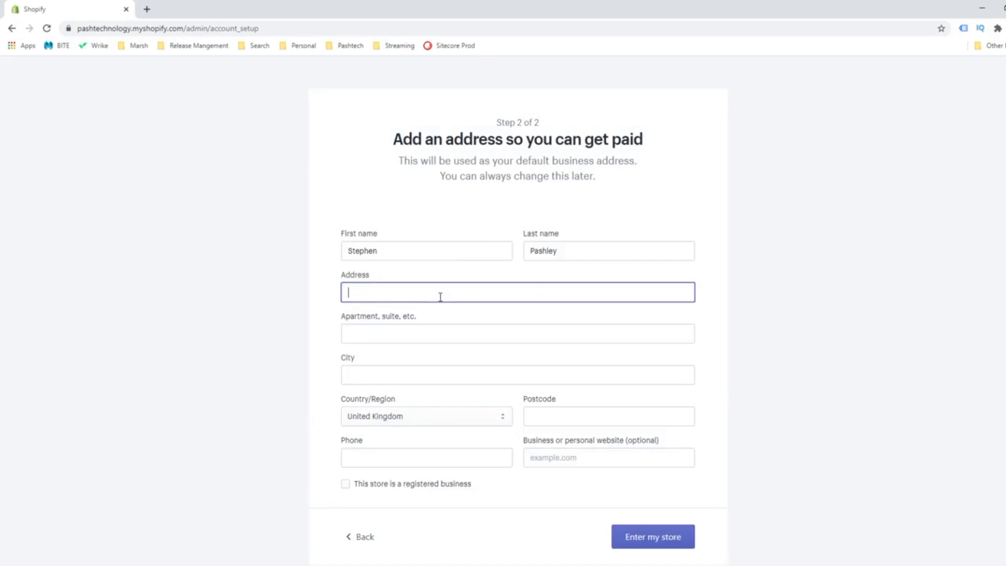
click(689, 548)
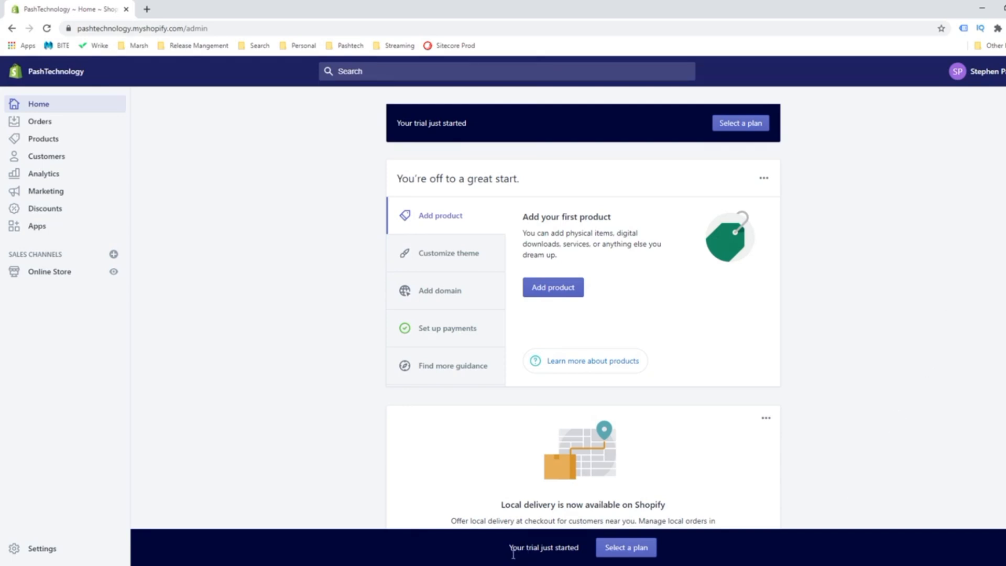
Go from the trial-started banner to the Pick a plan page.
drag(512, 553, 573, 557)
click(584, 557)
click(640, 558)
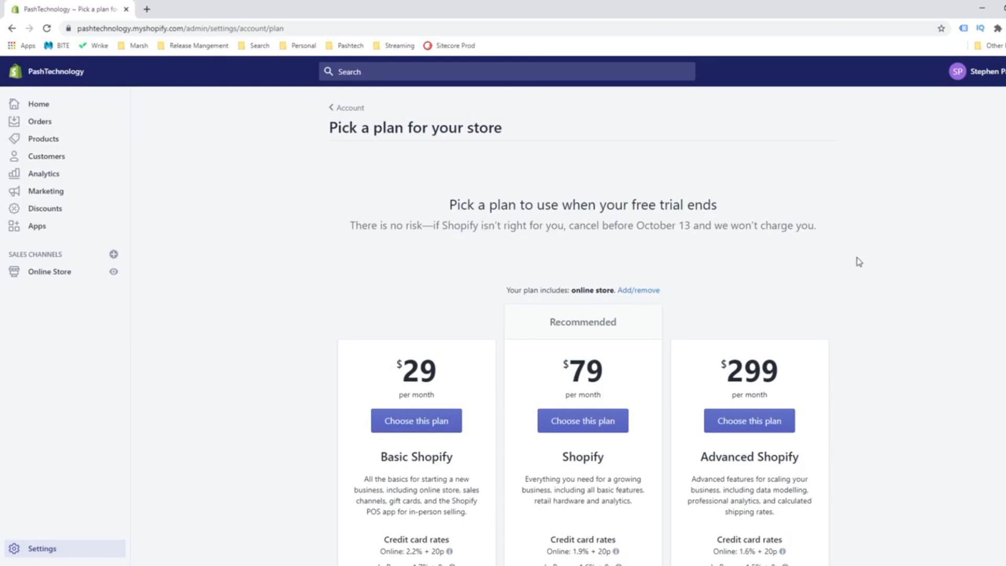
Read through the Basic Shopify, Shopify and Advanced Shopify plan details, then return to Home.
scroll(817, 254, down, 2)
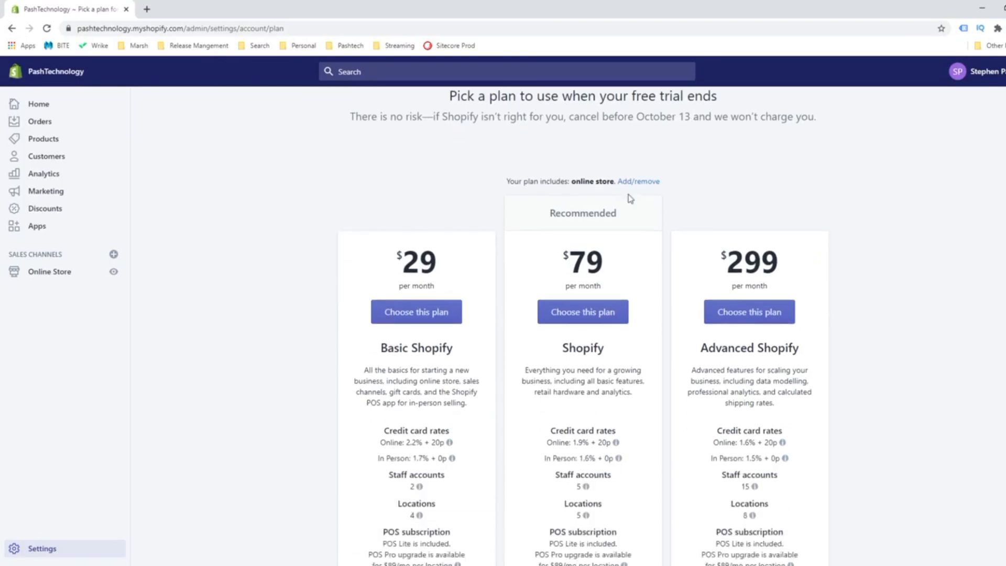
scroll(506, 238, down, 1)
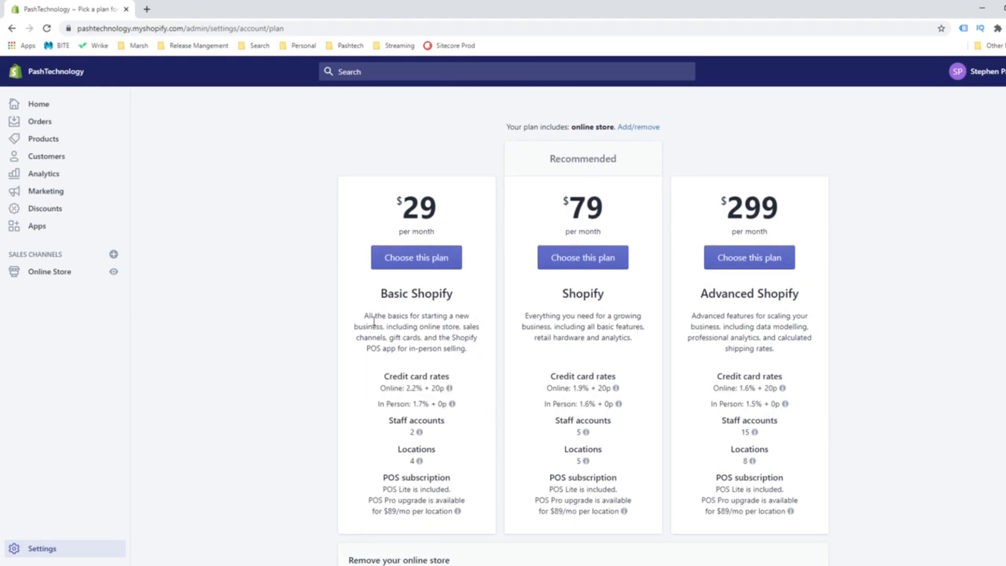
drag(373, 320, 474, 332)
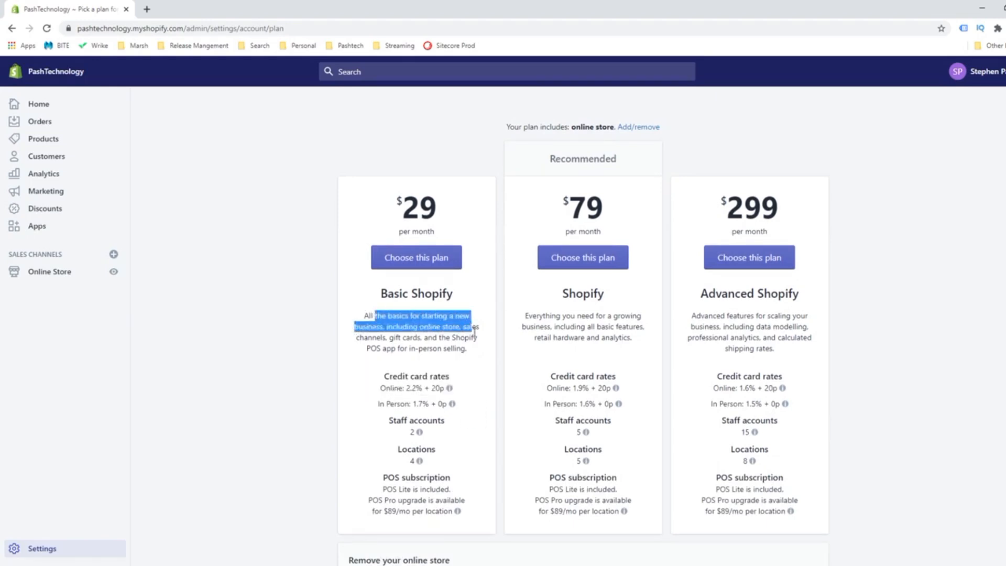
click(478, 335)
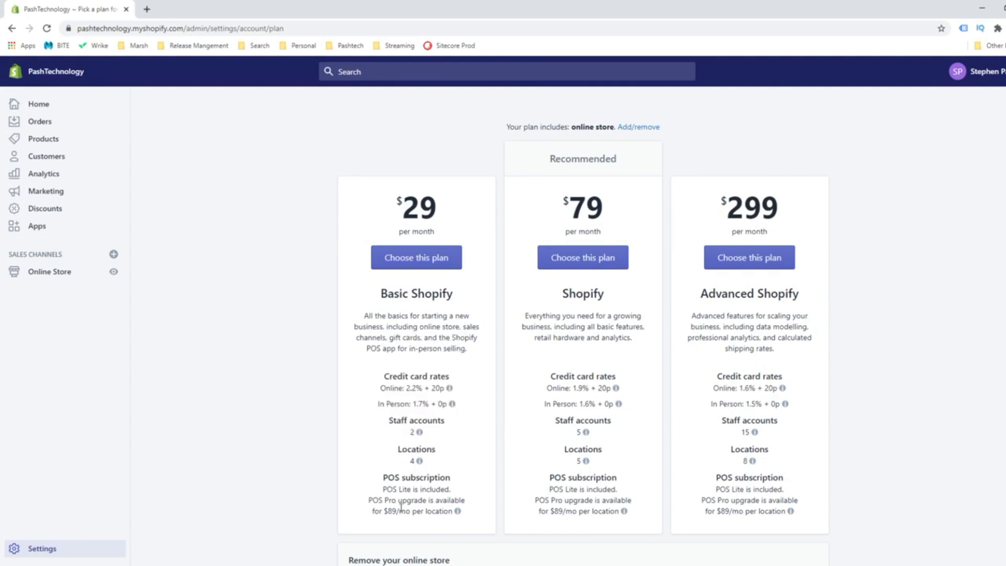
scroll(372, 510, down, 1)
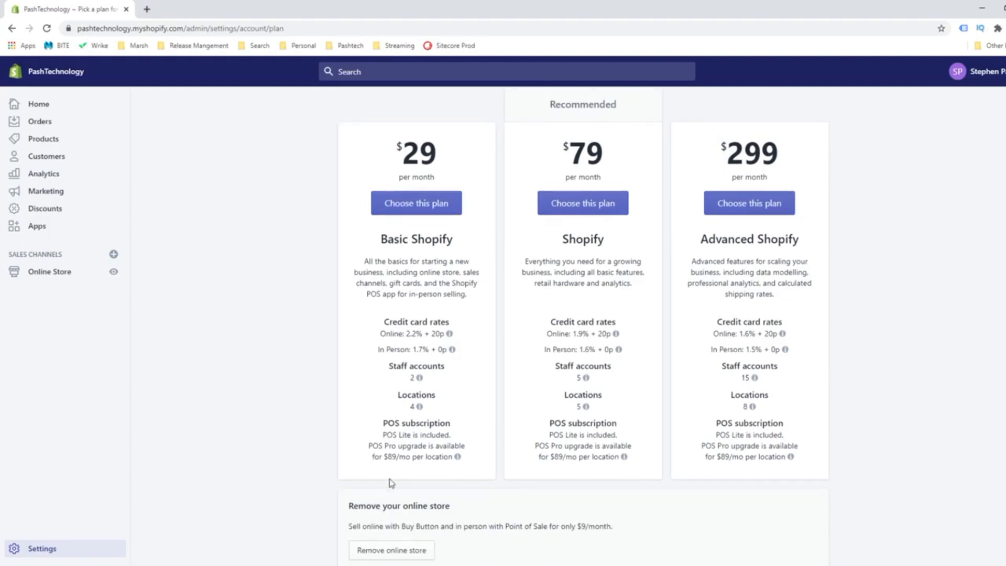
scroll(428, 475, down, 1)
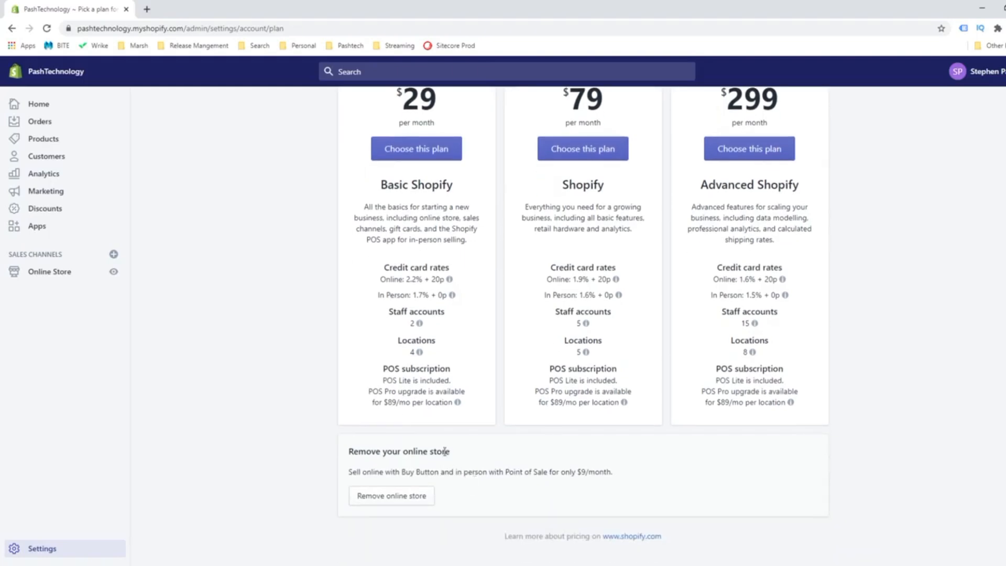
scroll(461, 487, up, 2)
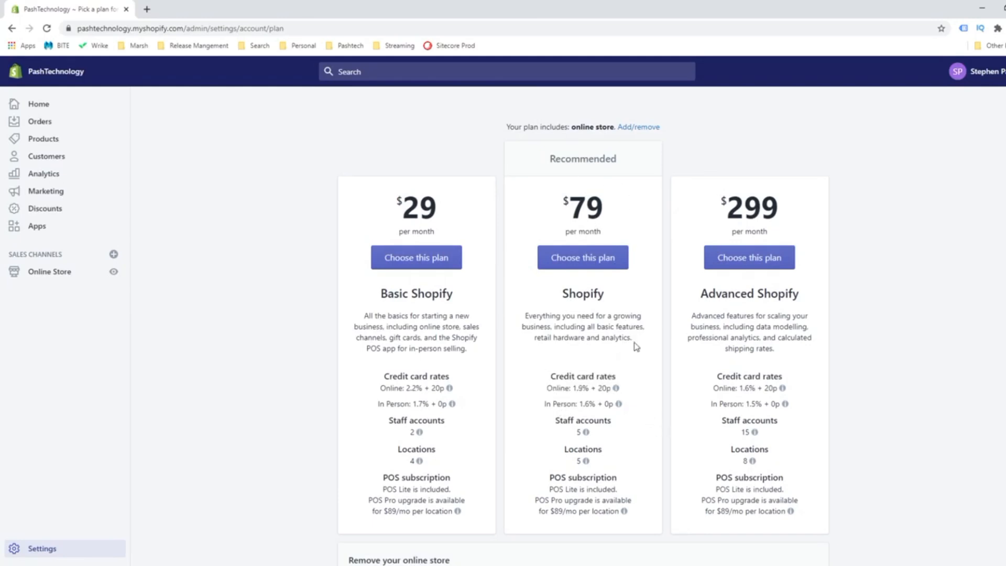
drag(634, 340, 595, 341)
click(623, 352)
scroll(857, 499, down, 2)
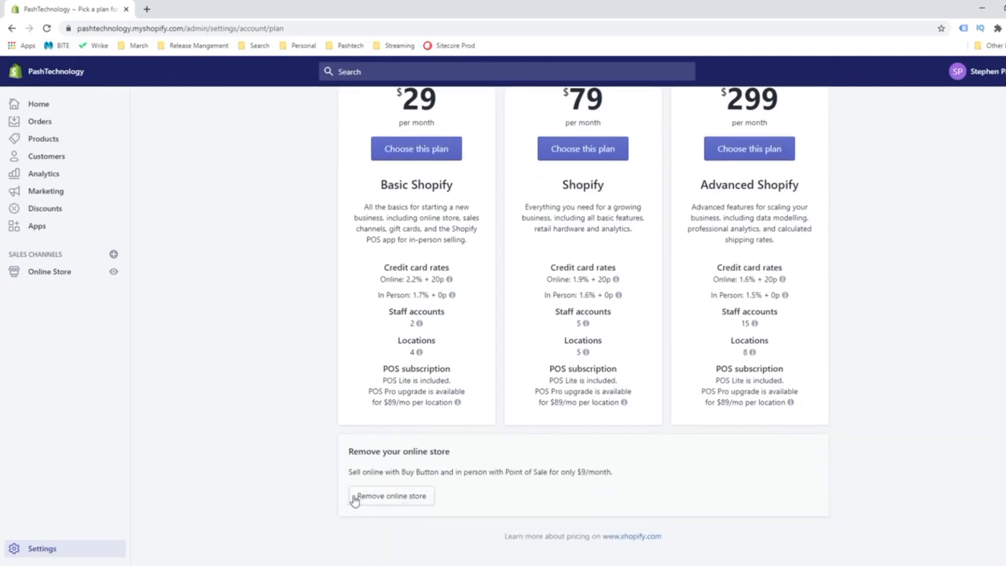
scroll(314, 500, up, 7)
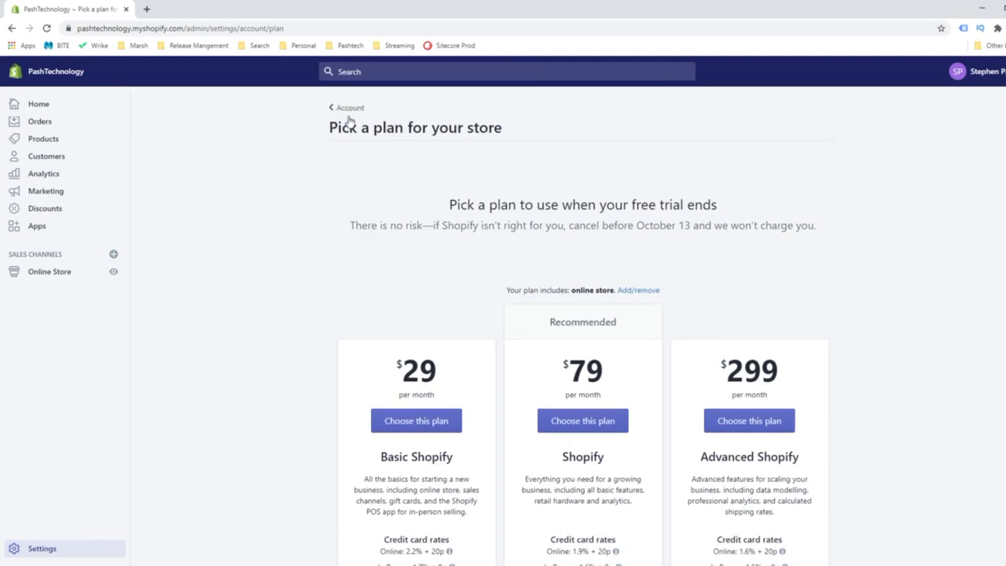
click(40, 105)
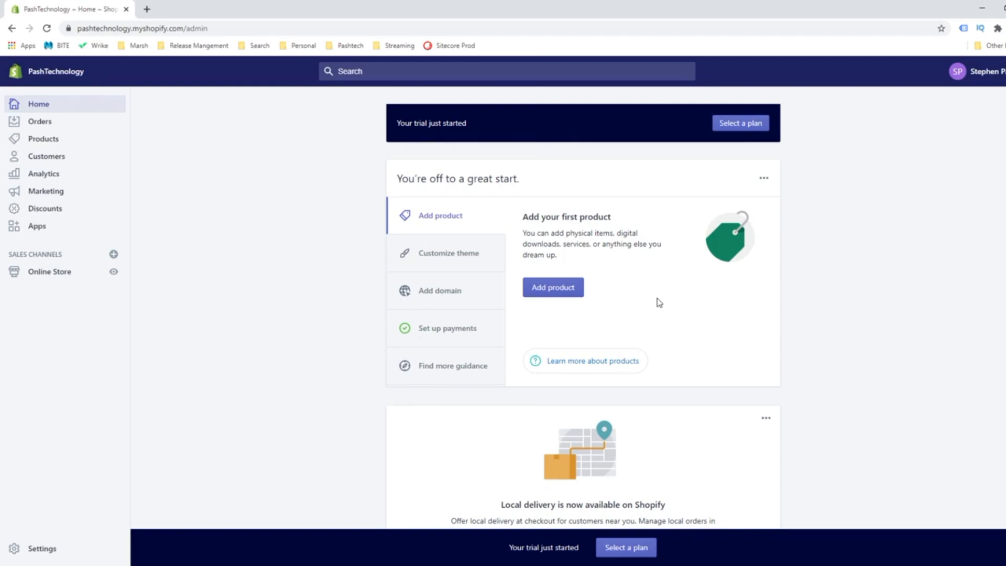
Choose Add product on the Home dashboard to begin the first product.
click(530, 291)
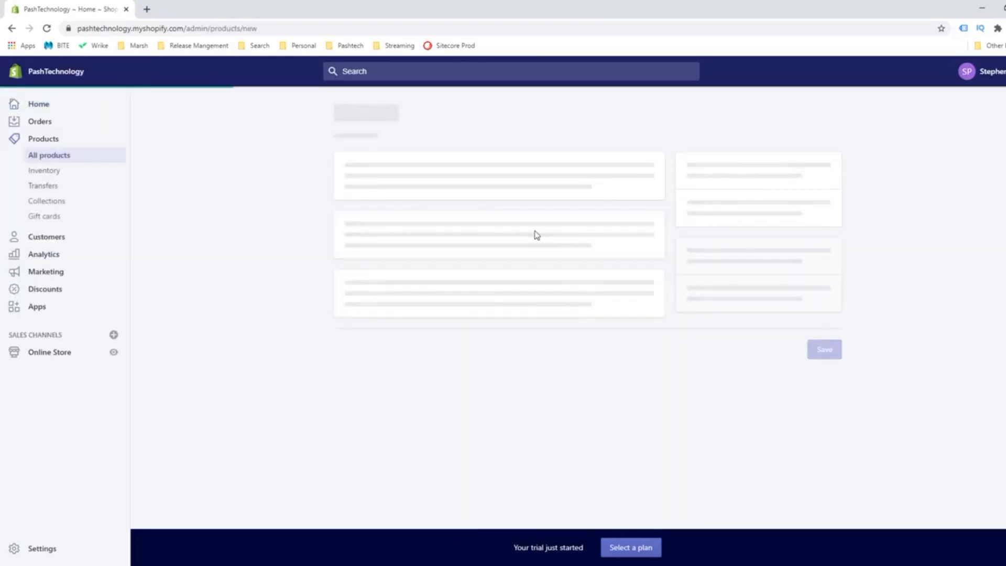
Title the product 'T Shirt' and describe it as 'Amazing Blue T Shirt!'.
click(403, 181)
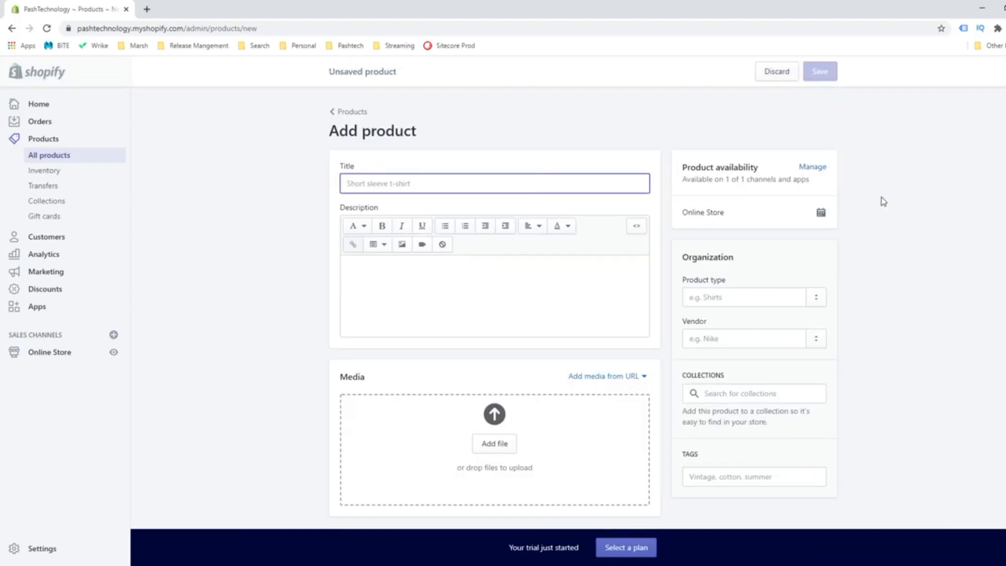
text(T Shirt)
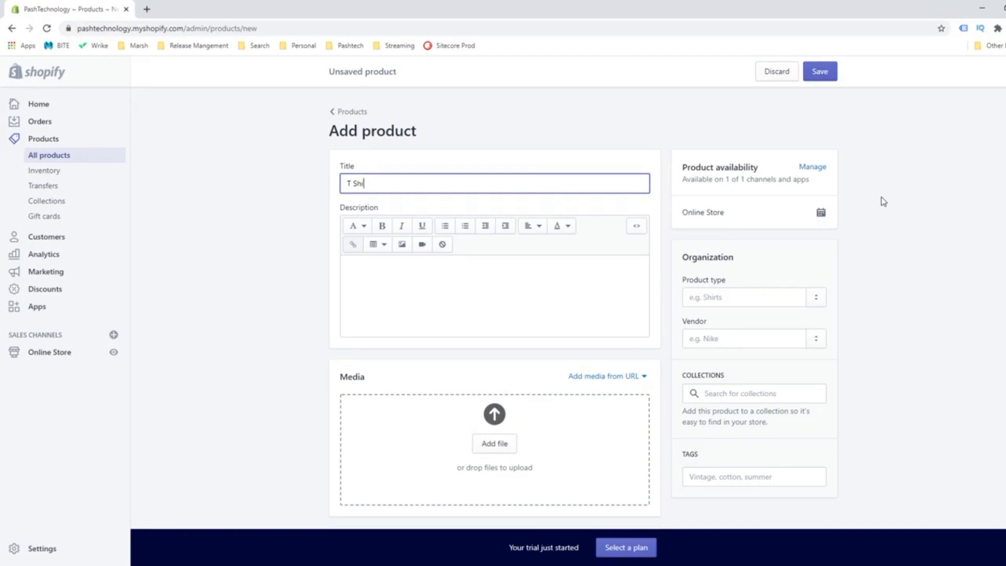
click(396, 271)
text(Amazin)
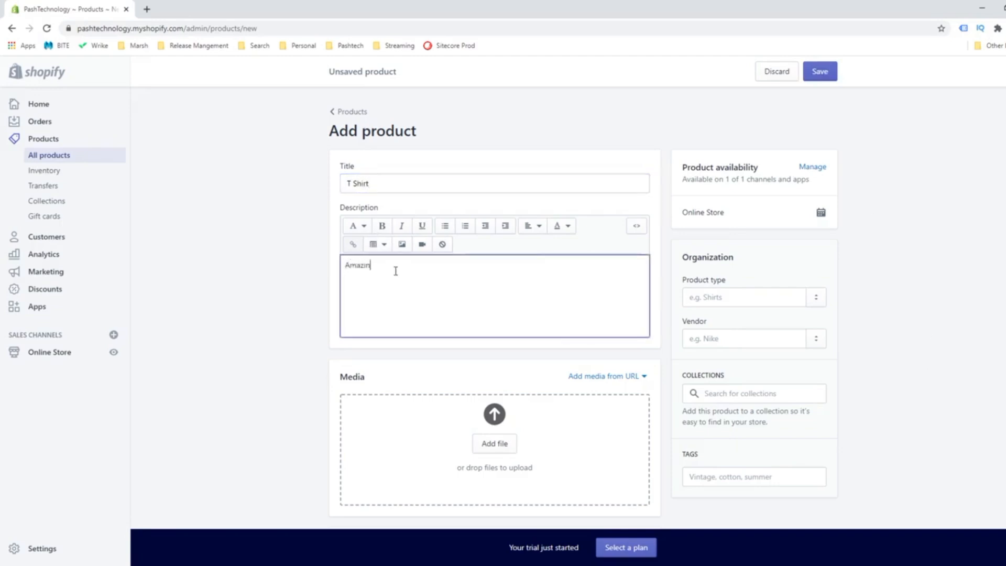
text(g Blue T Shirt!)
click(449, 375)
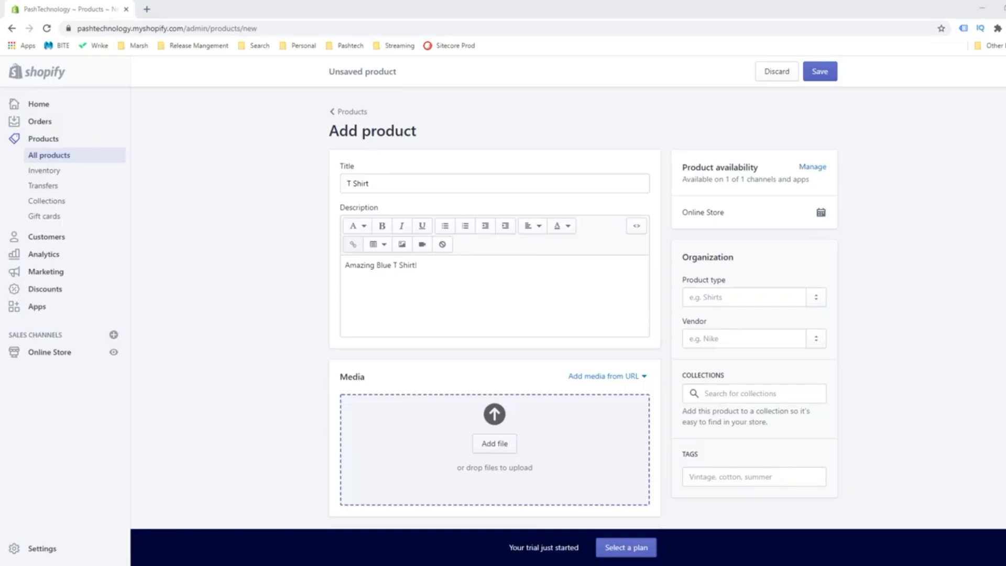
Upload the two-dogs image into the T Shirt's Media section.
click(595, 440)
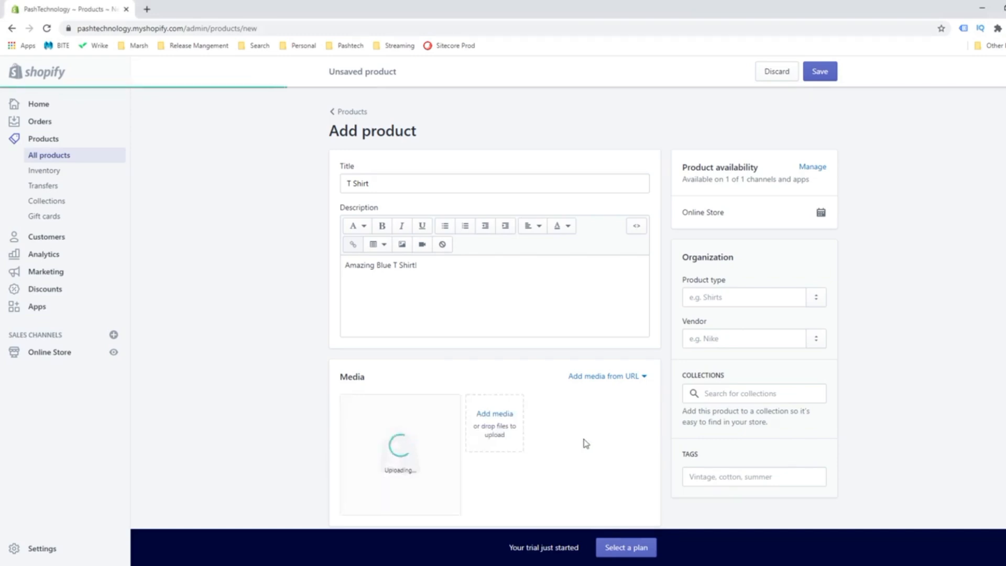
scroll(586, 440, down, 1)
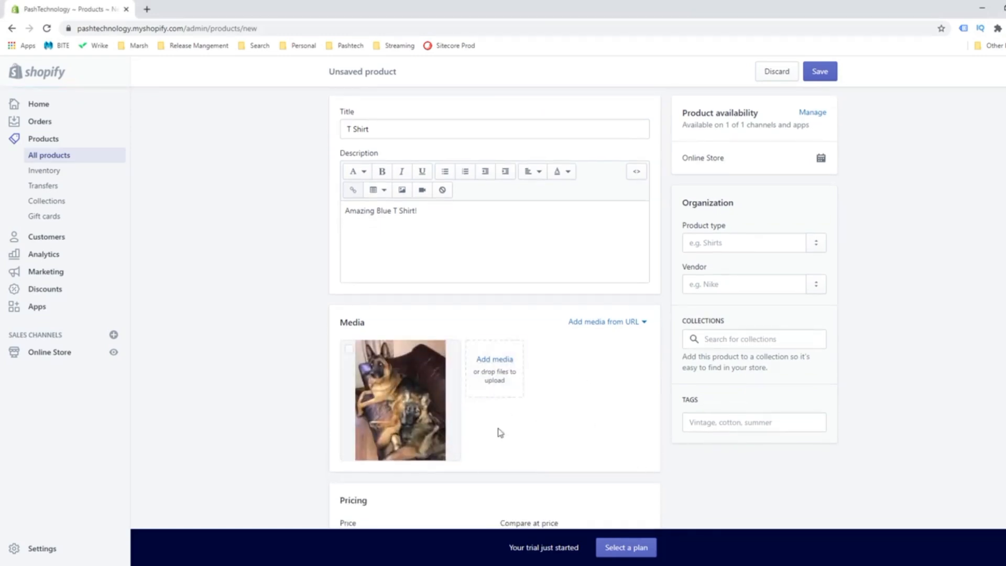
scroll(498, 431, down, 3)
scroll(497, 398, up, 3)
scroll(770, 461, up, 1)
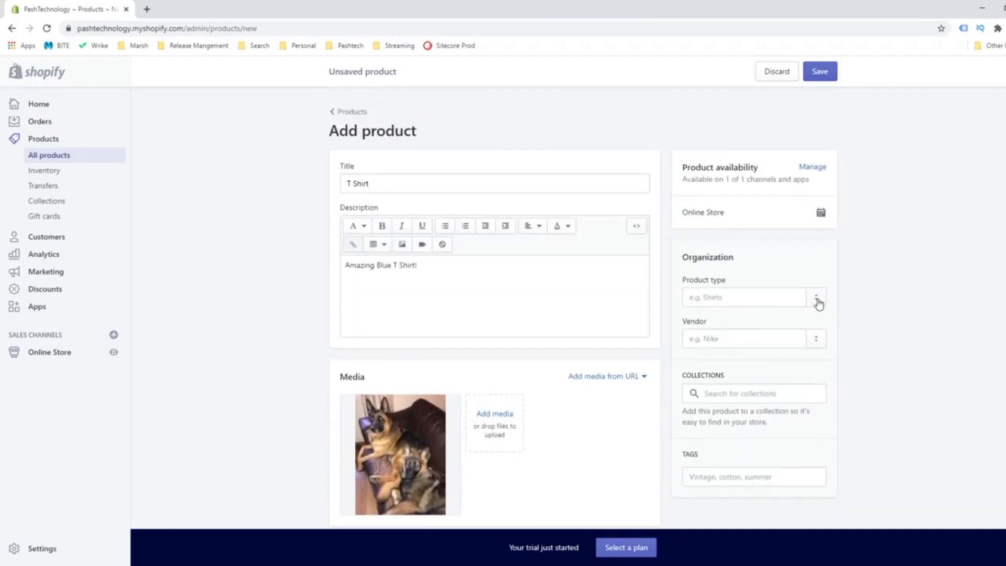
Set the product type to Shirts.
click(721, 339)
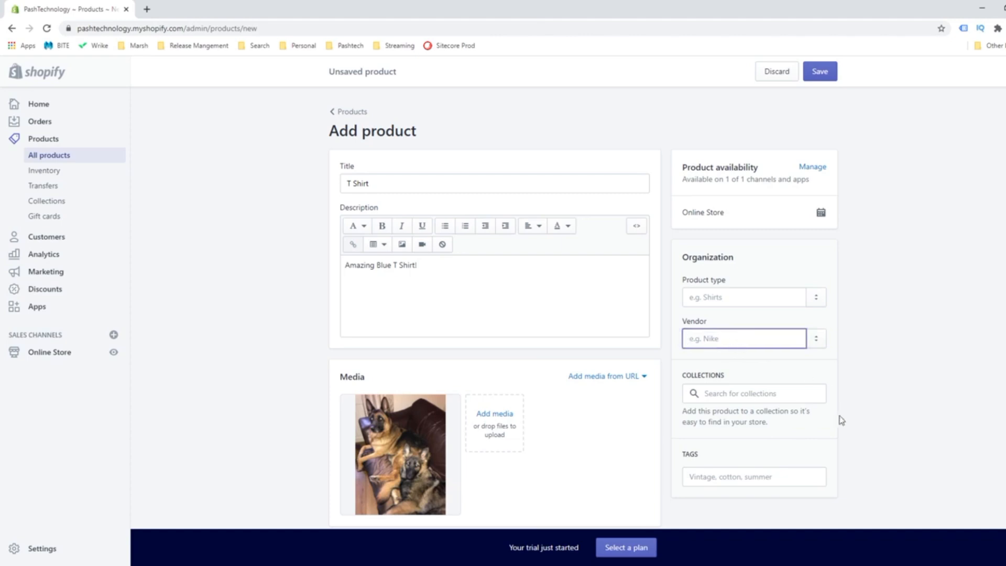
click(760, 300)
text(Shirts)
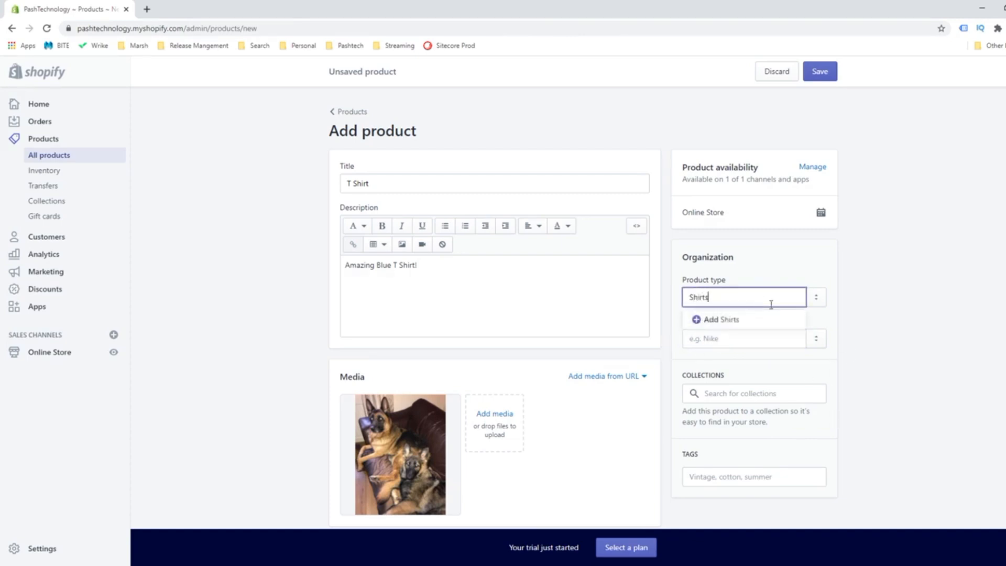
click(728, 321)
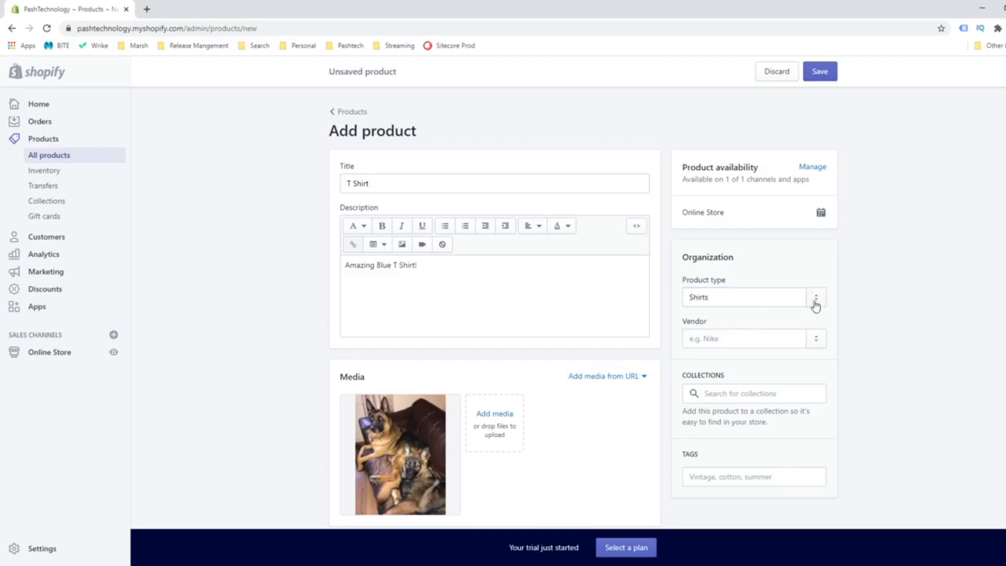
click(731, 301)
click(856, 313)
Tag the product with Shirts and Blue.
scroll(837, 407, down, 3)
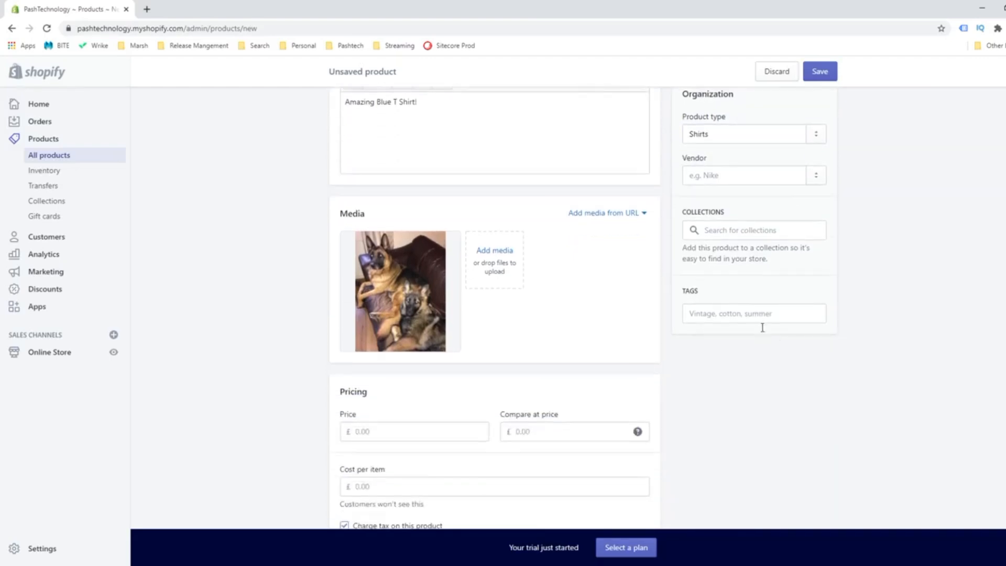
click(761, 317)
text(Shirt)
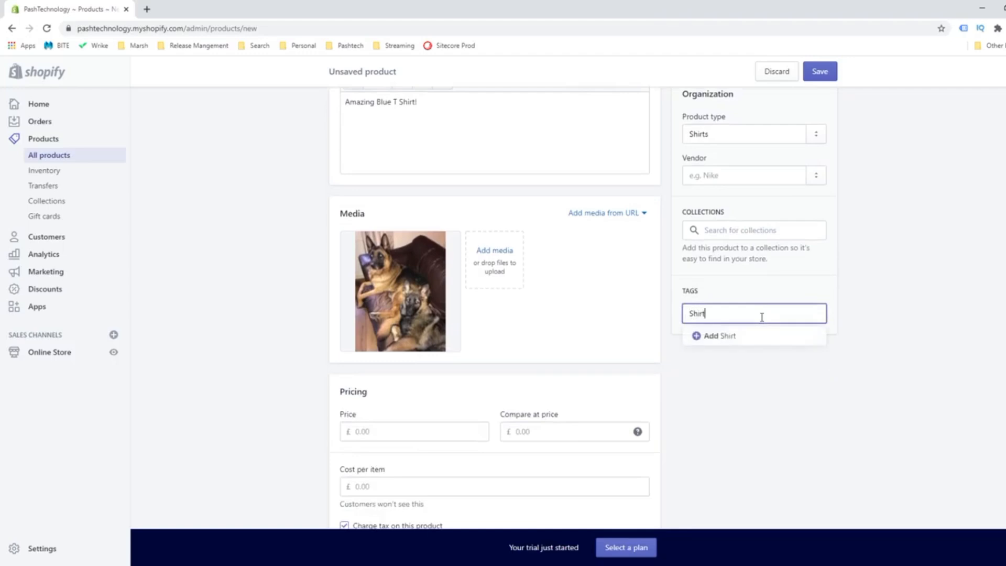
text(s)
click(727, 337)
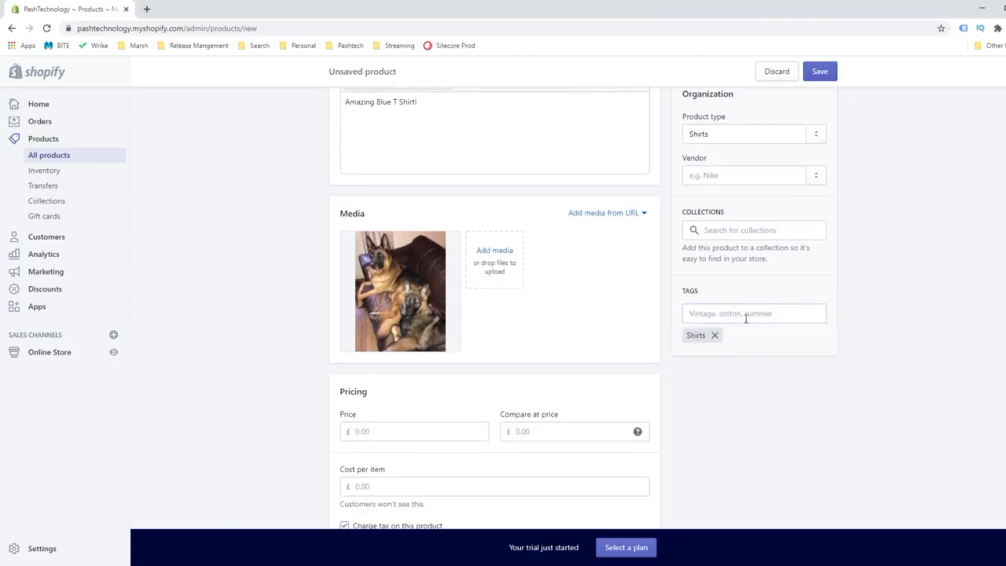
text(Blue)
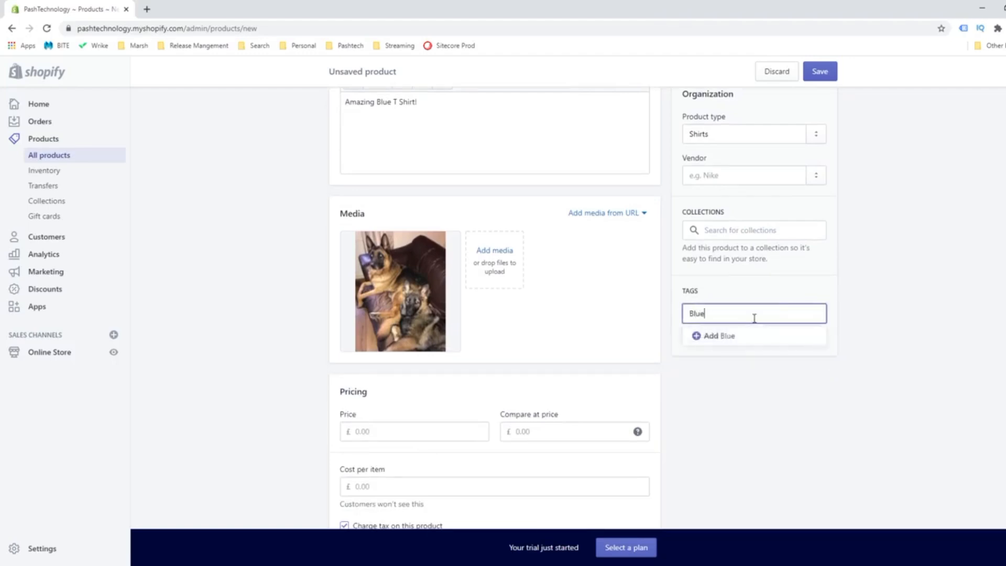
click(739, 339)
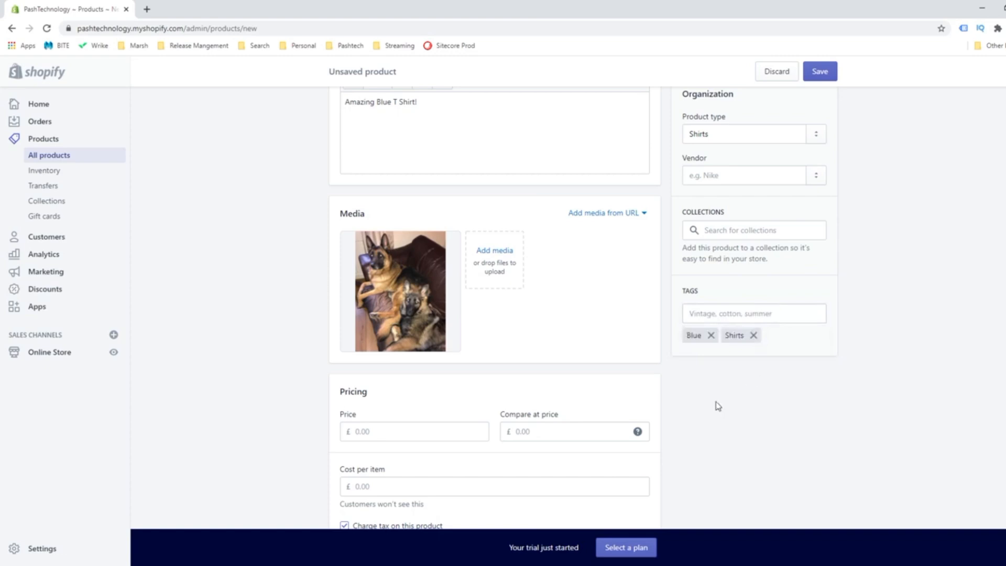
scroll(685, 409, down, 3)
Enter a £29.99 price and a £9.99 cost per item for the T Shirt.
click(384, 277)
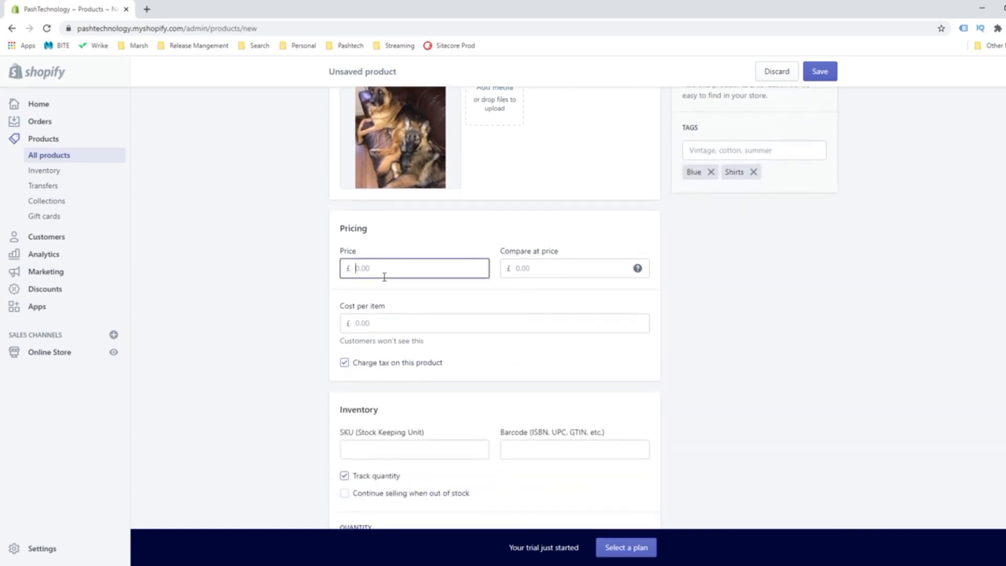
text(29.99)
click(547, 274)
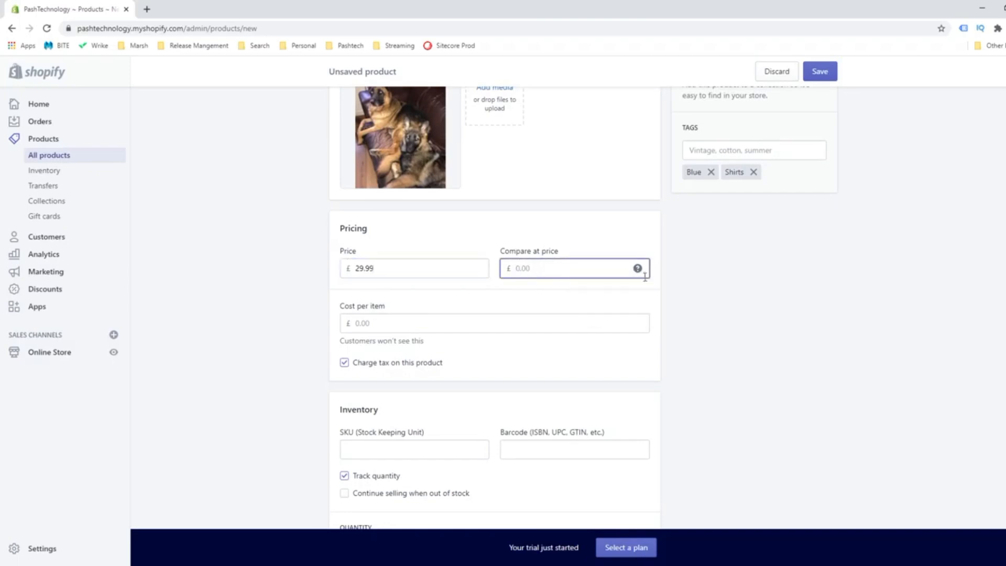
mouse_move(638, 270)
click(398, 324)
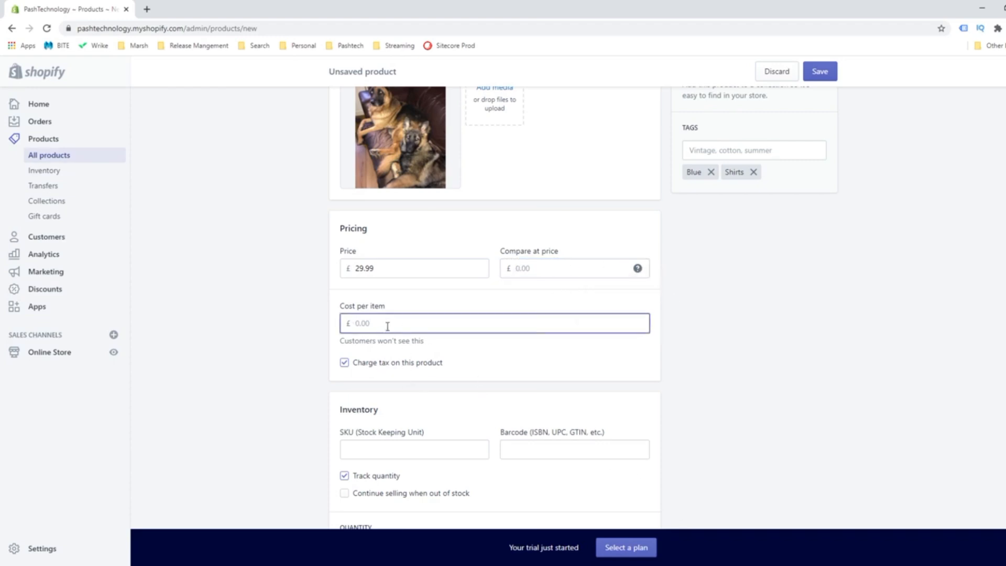
text(9.99)
click(649, 345)
scroll(652, 349, down, 1)
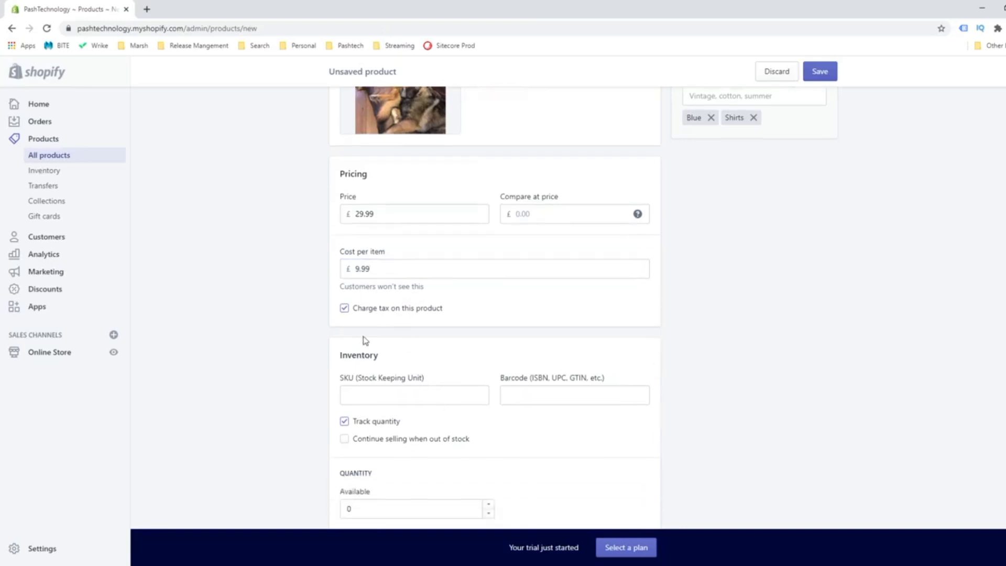
click(394, 399)
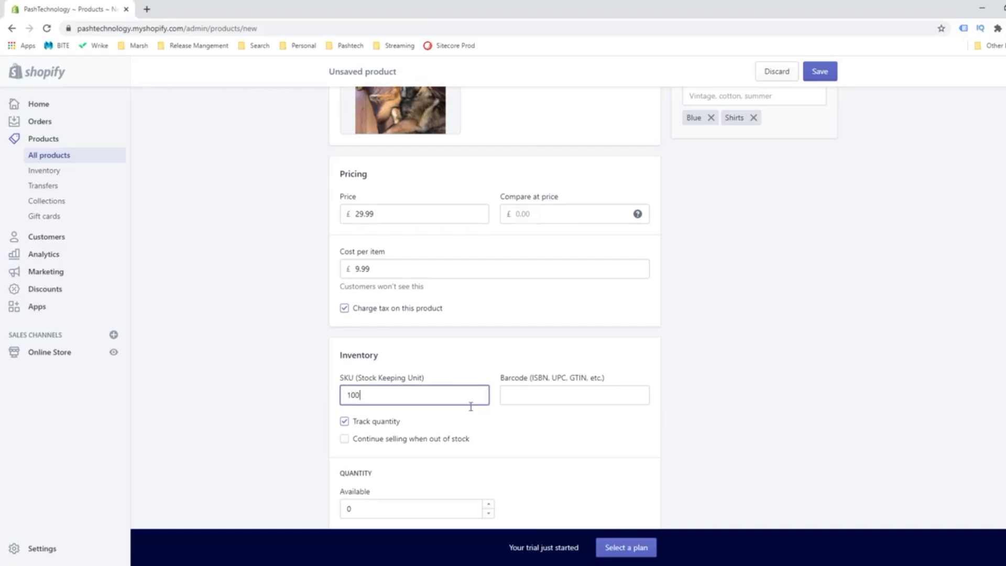
Give the T Shirt SKU 1001 and a shipping weight of 5.0 lb.
click(546, 395)
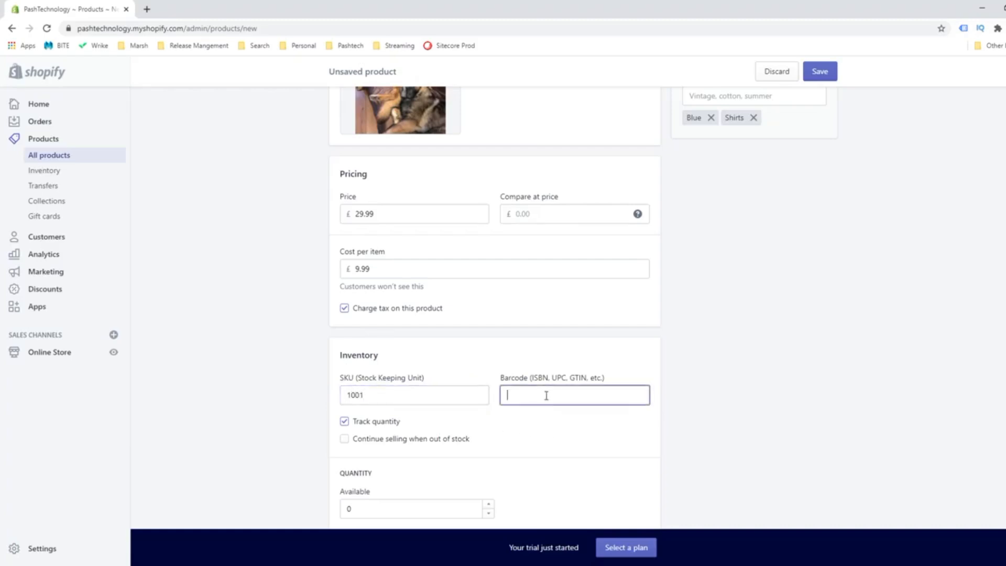
scroll(595, 428, down, 1)
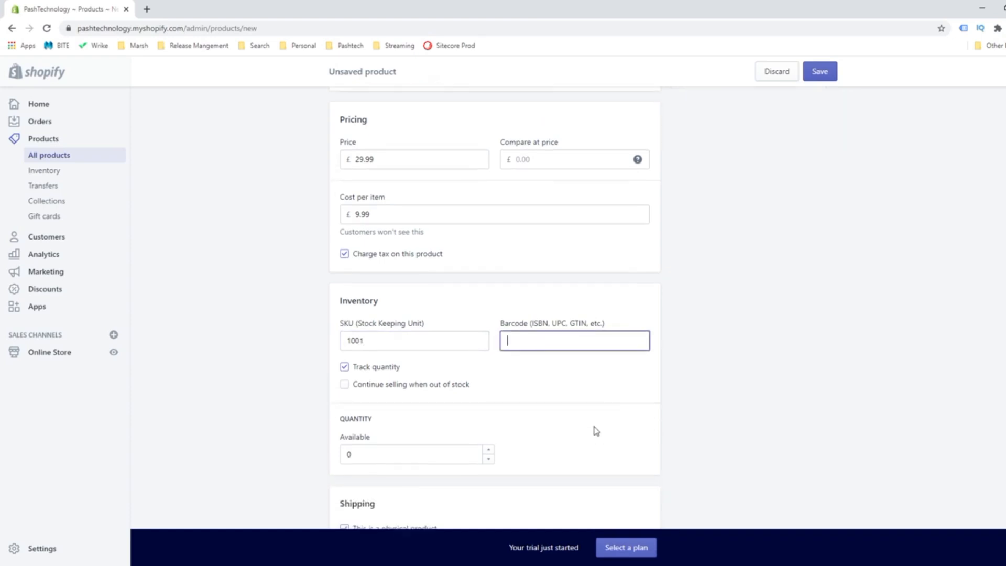
scroll(601, 433, down, 1)
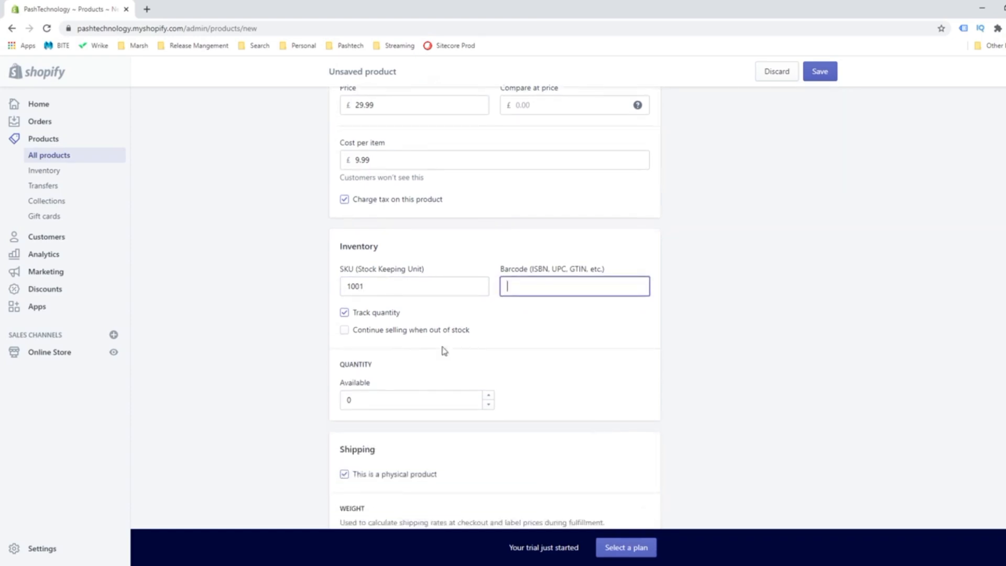
click(380, 291)
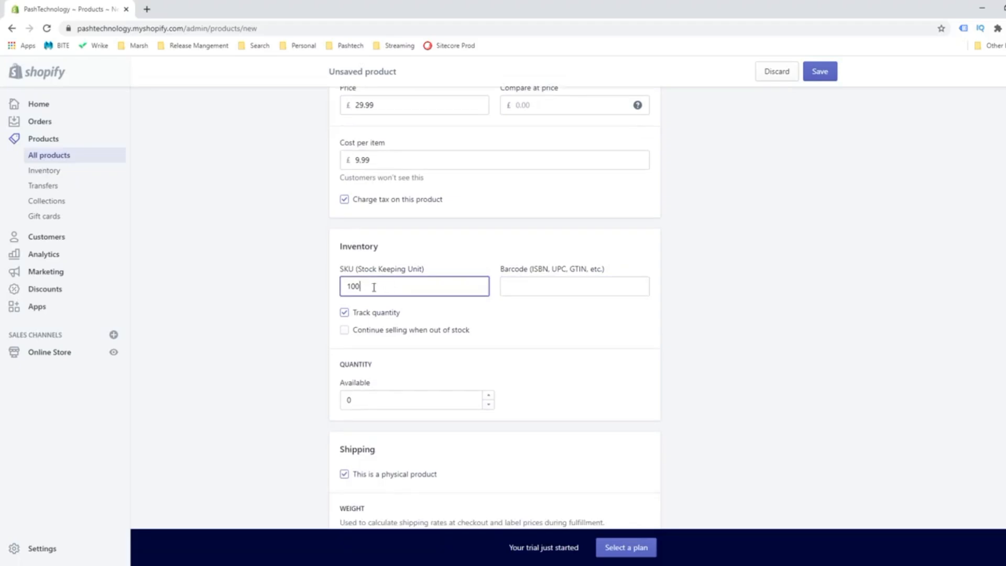
scroll(543, 431, down, 2)
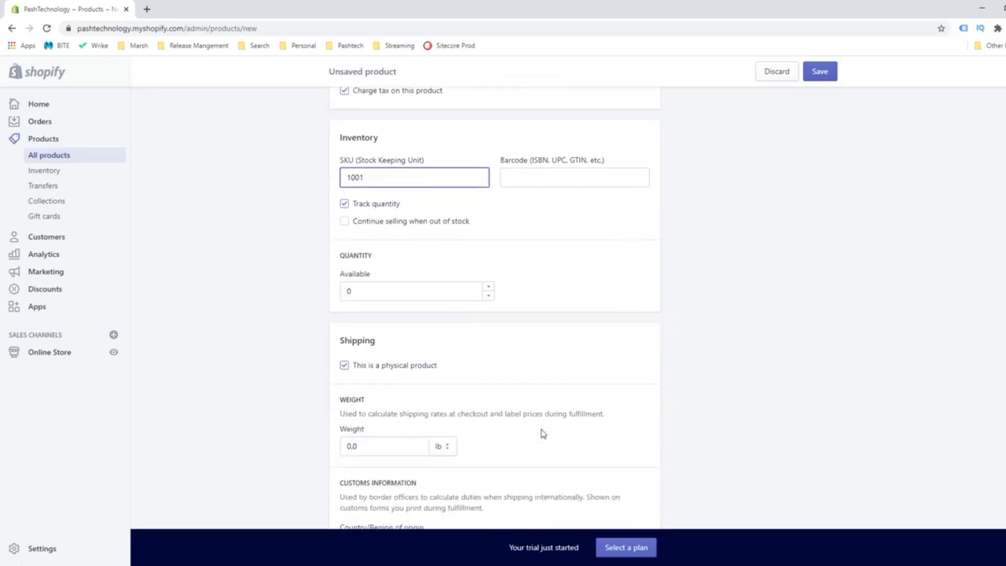
click(383, 446)
double_click(396, 449)
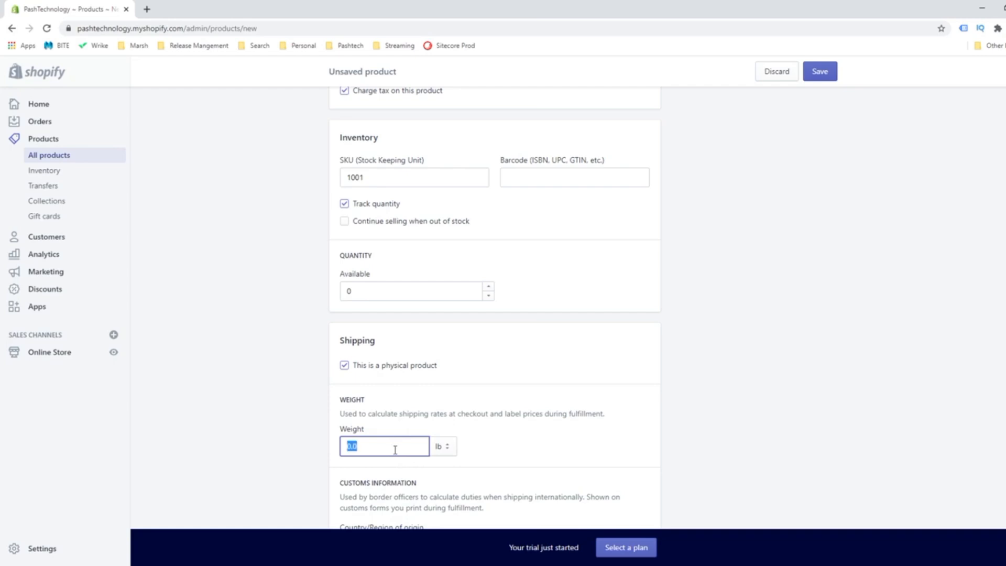
text(5)
click(608, 463)
Set the T Shirt's country of origin to United Kingdom.
scroll(613, 455, down, 2)
scroll(629, 443, down, 2)
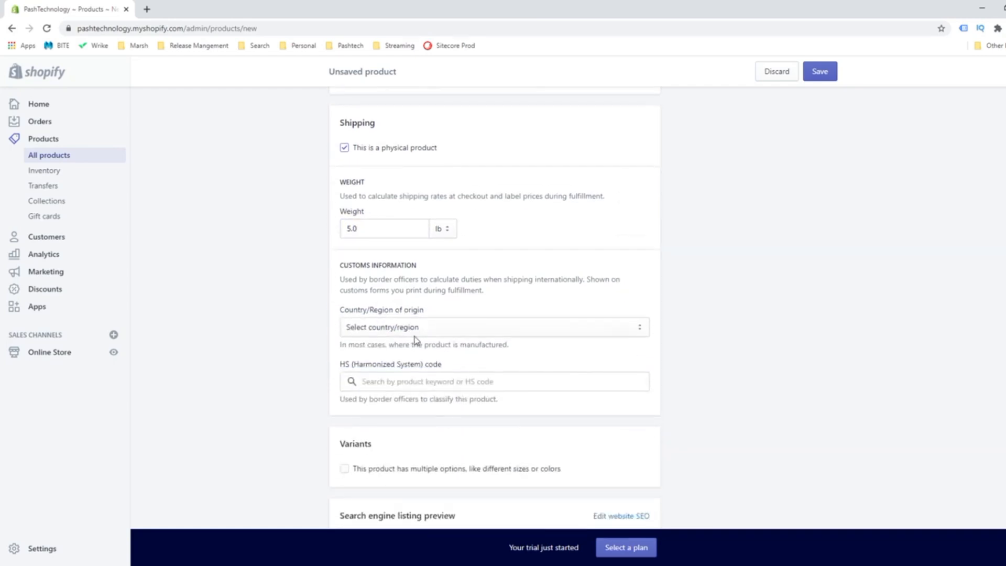
click(435, 333)
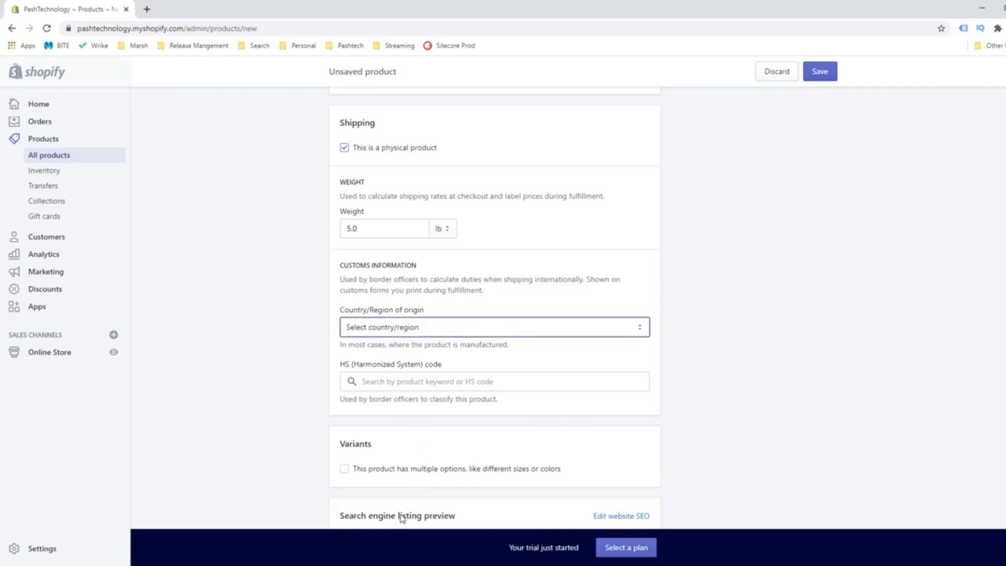
click(400, 514)
scroll(635, 436, down, 2)
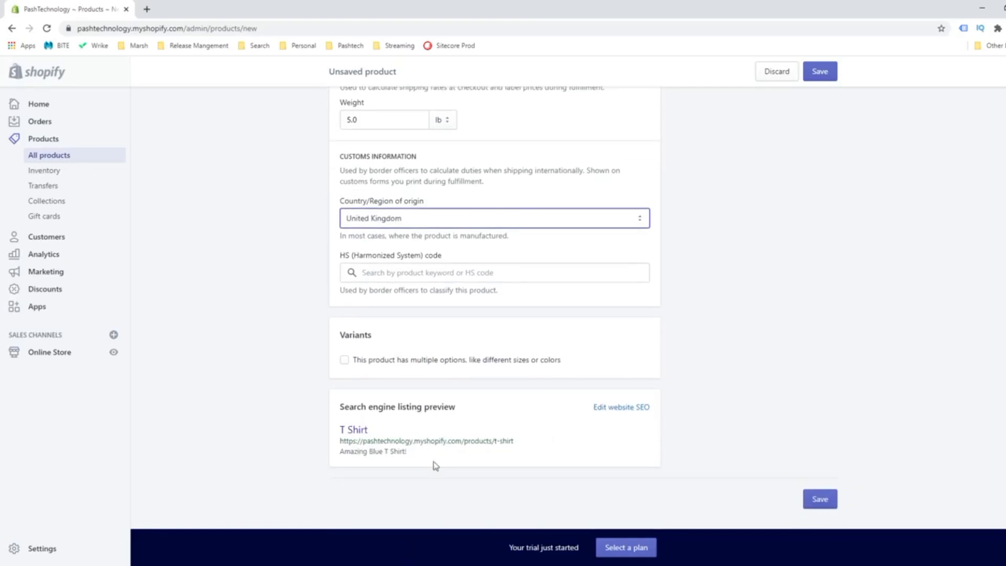
Mark the T Shirt as having multiple options, keeping Size as Option 1.
click(345, 361)
click(384, 426)
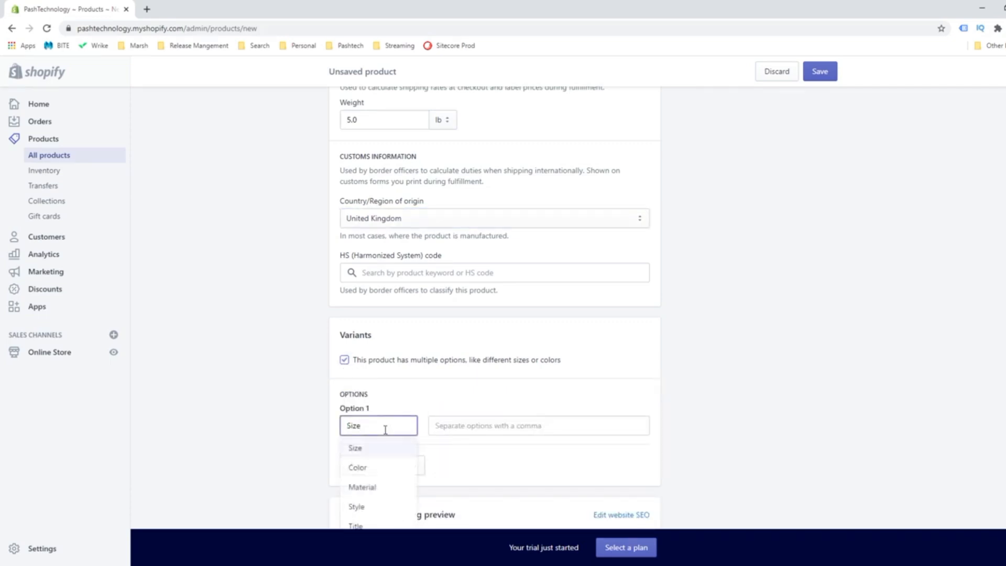
click(479, 469)
scroll(481, 468, down, 2)
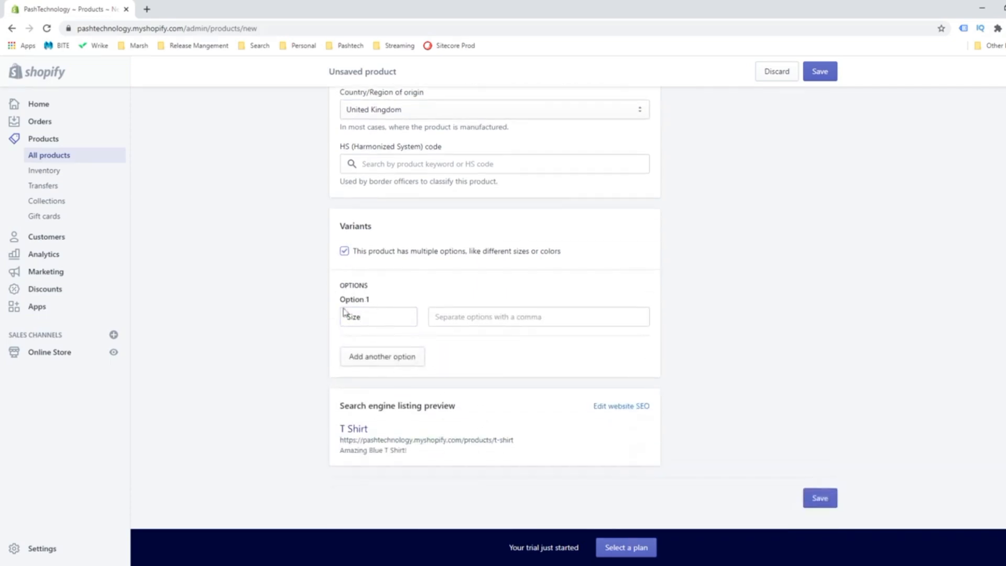
click(381, 317)
click(381, 346)
Add Large and Medium as the Size values, then save the product.
click(468, 320)
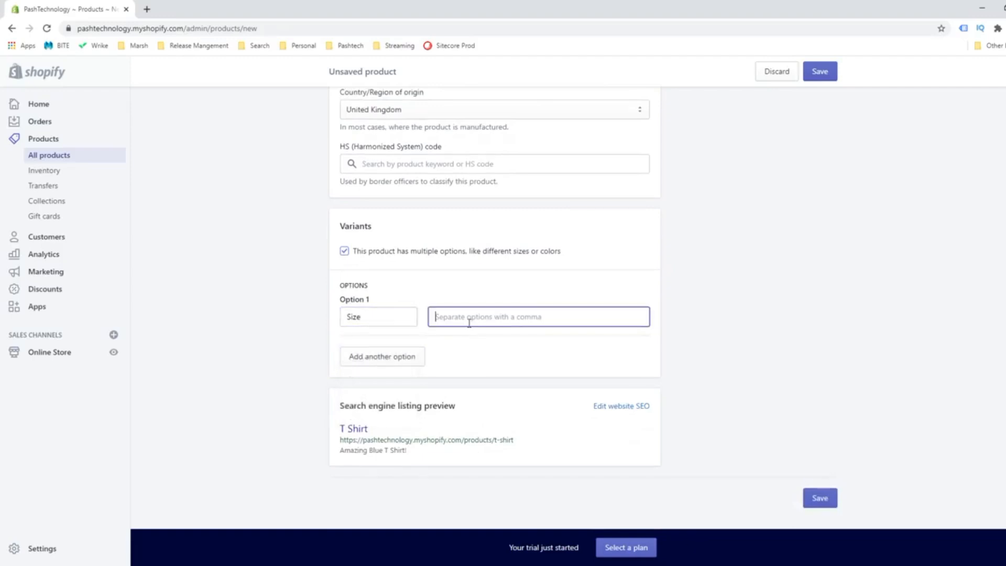
text(Large)
key(Return)
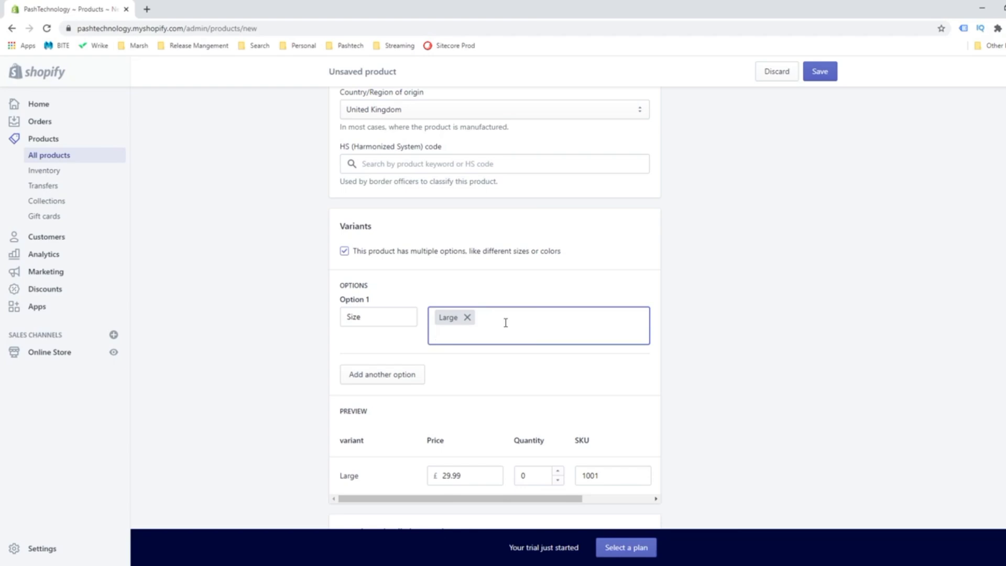
text(Medium)
key(Return)
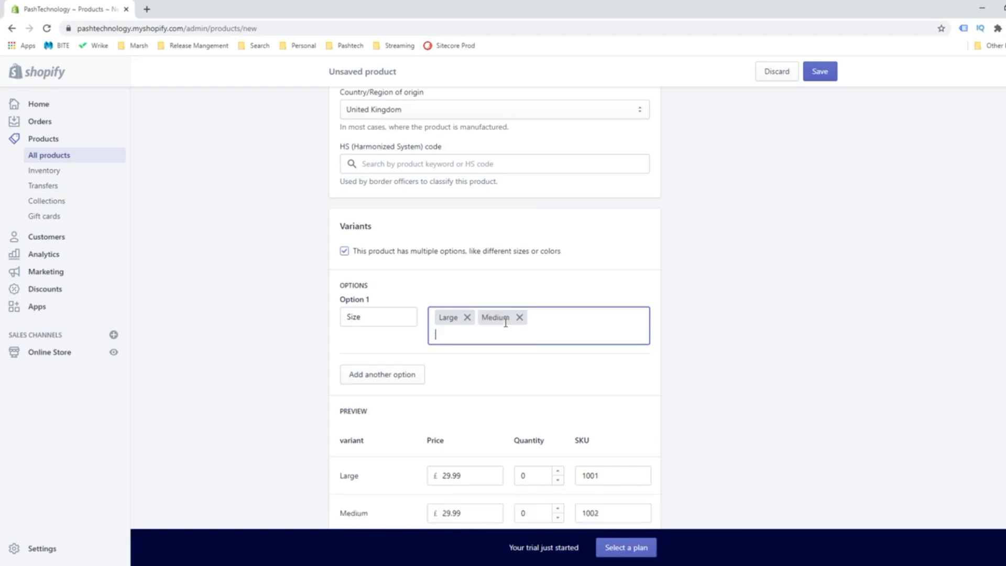
click(488, 385)
scroll(570, 397, down, 2)
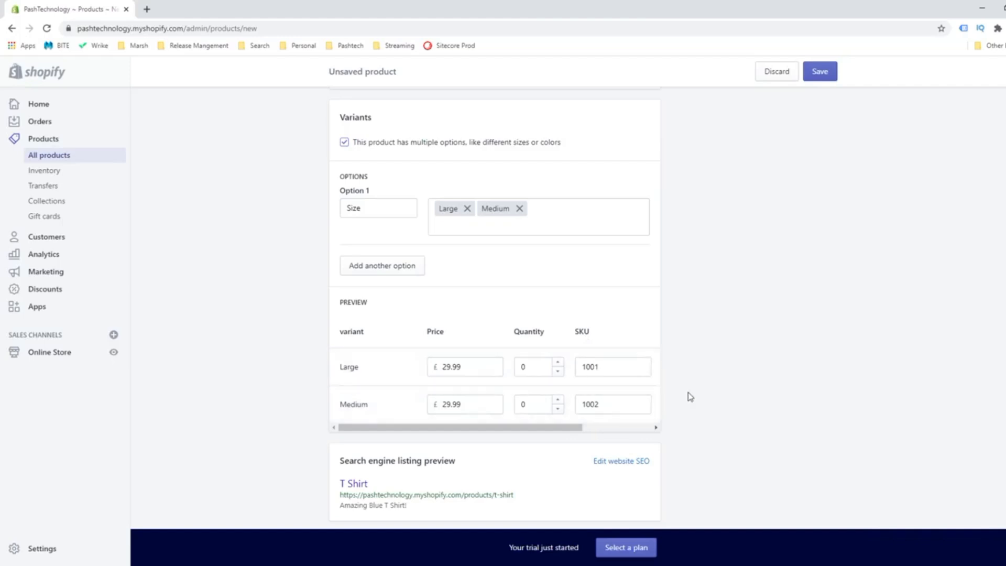
scroll(673, 461, down, 1)
click(814, 500)
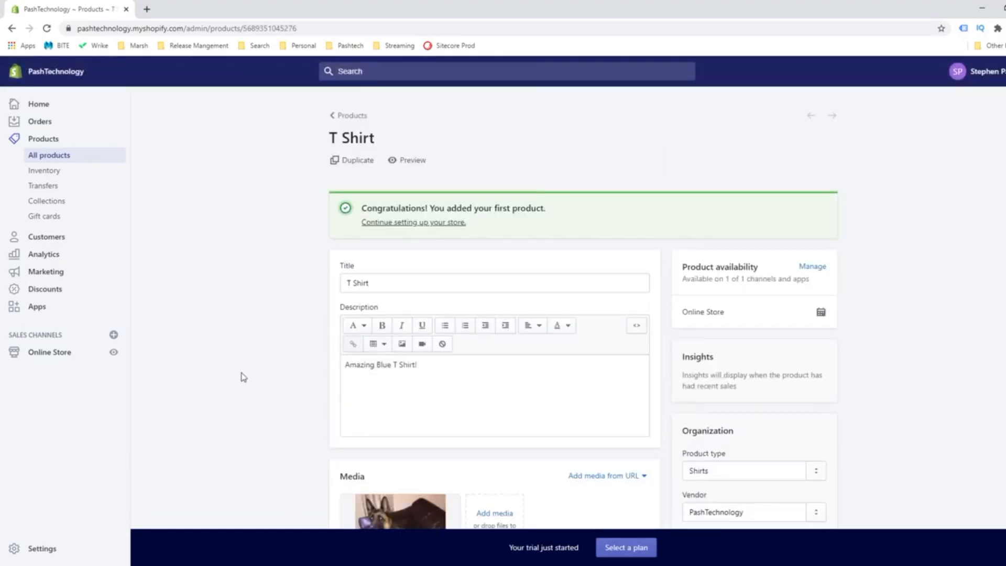
Look over the saved T Shirt page, then return to the PashTechnology Home dashboard.
scroll(313, 372, down, 2)
scroll(312, 372, down, 6)
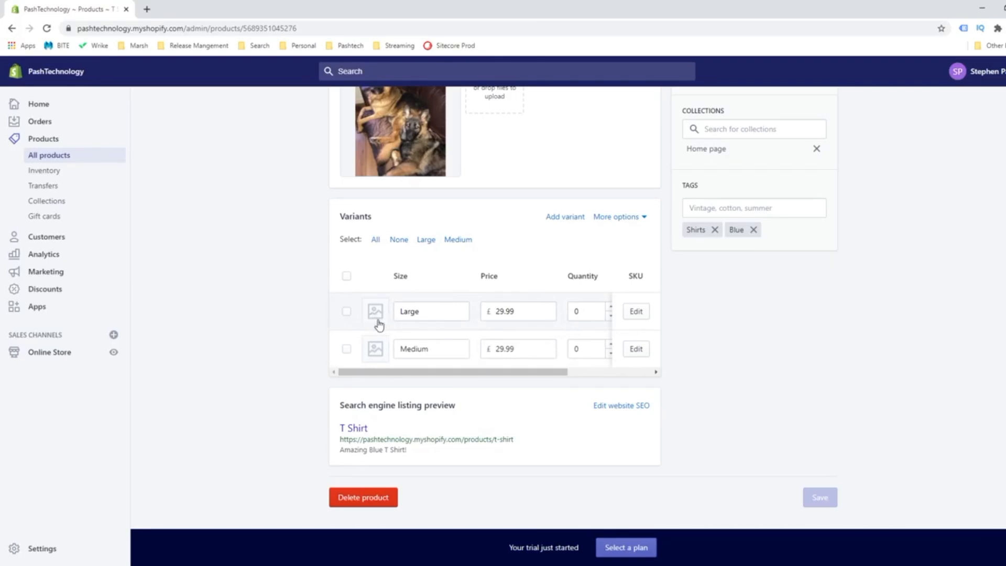
scroll(240, 328, up, 7)
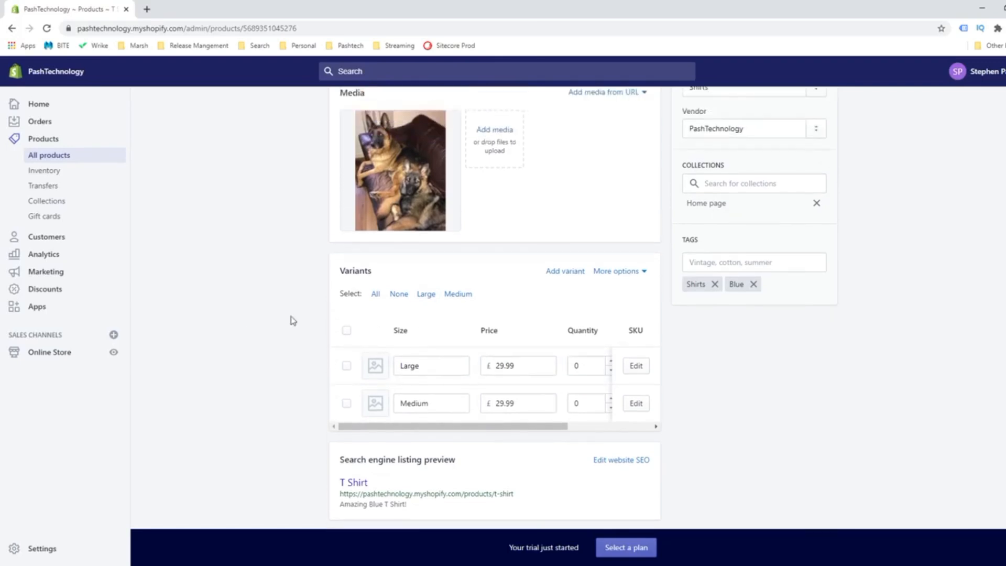
click(36, 107)
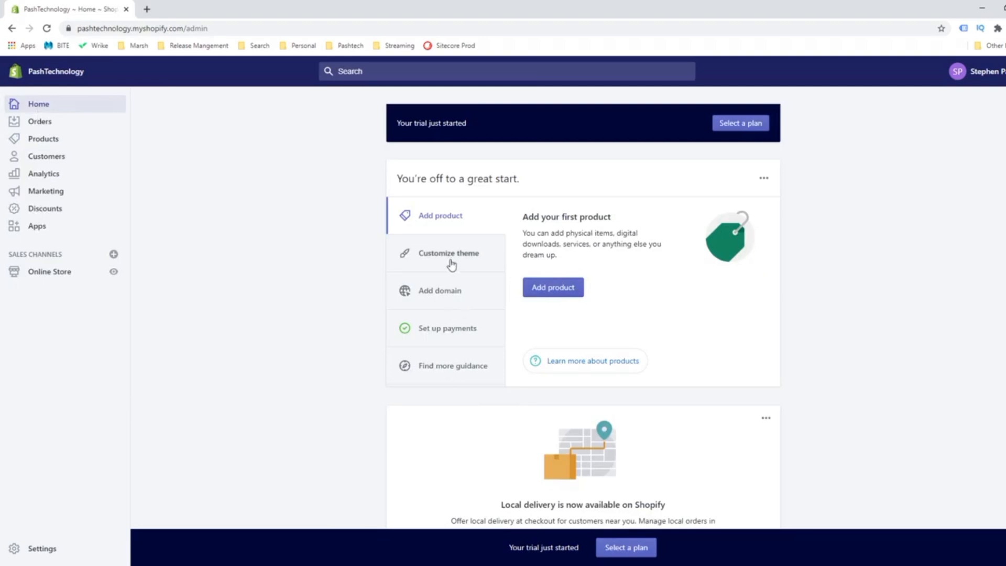
click(460, 266)
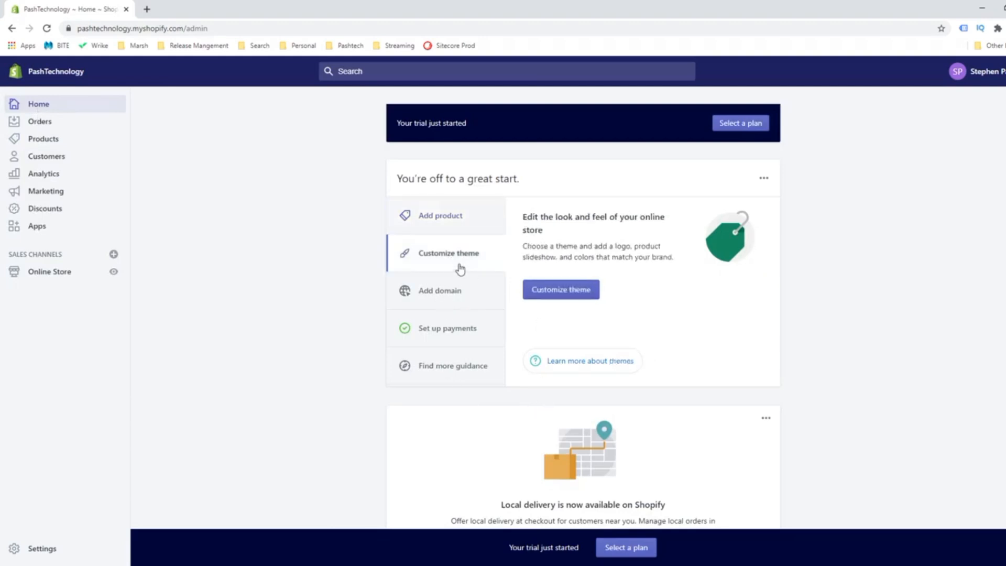
click(573, 296)
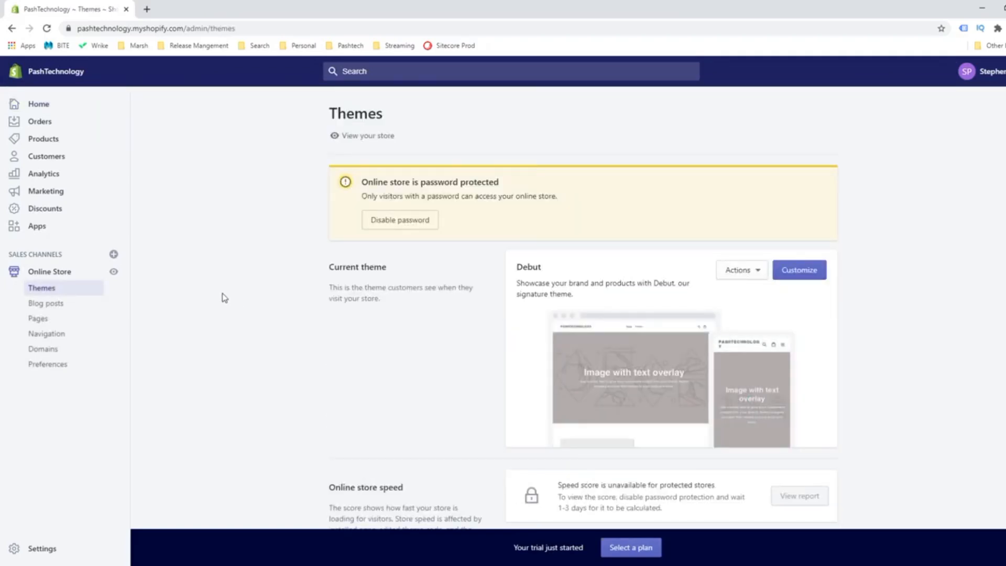
scroll(224, 297, down, 1)
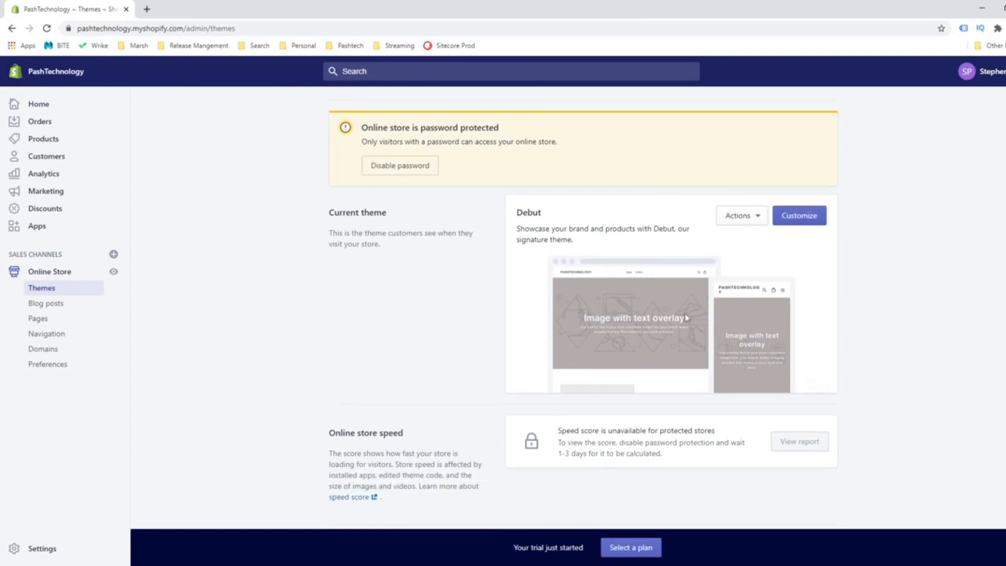
Load pashtechnology.myshopify.com in a new tab by dropping 'admin' from the admin address.
click(147, 9)
text(pashtec)
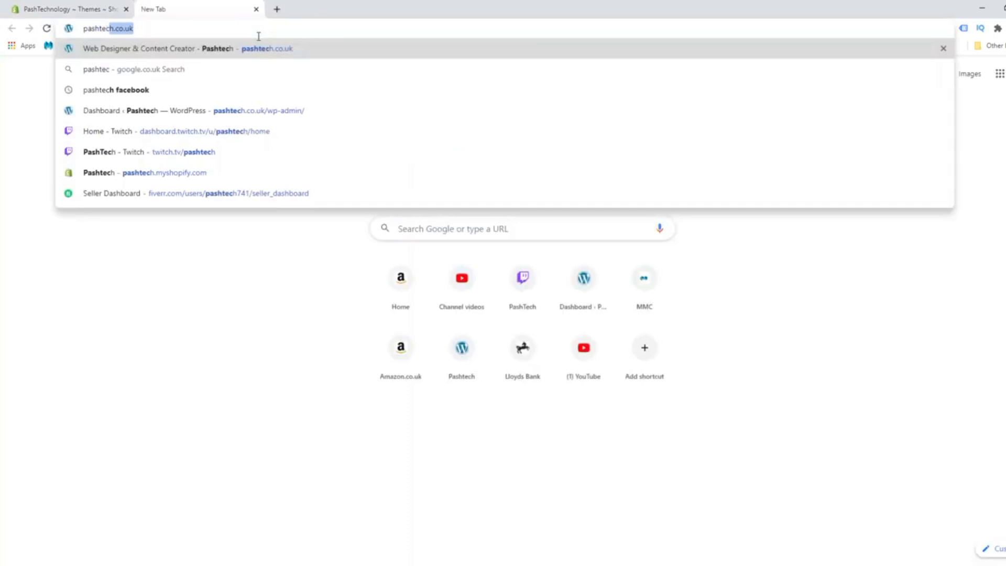
text(hnology)
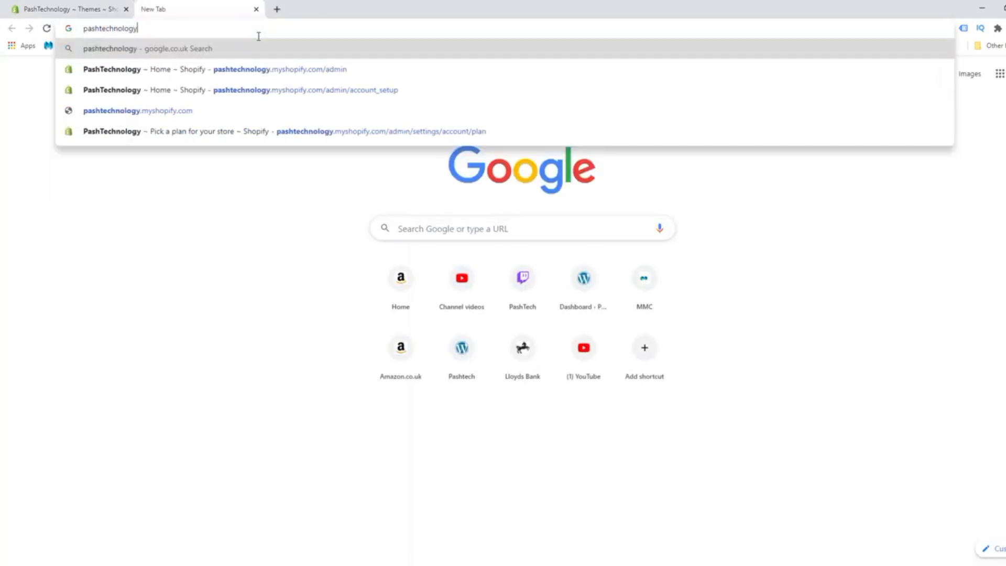
text(.)
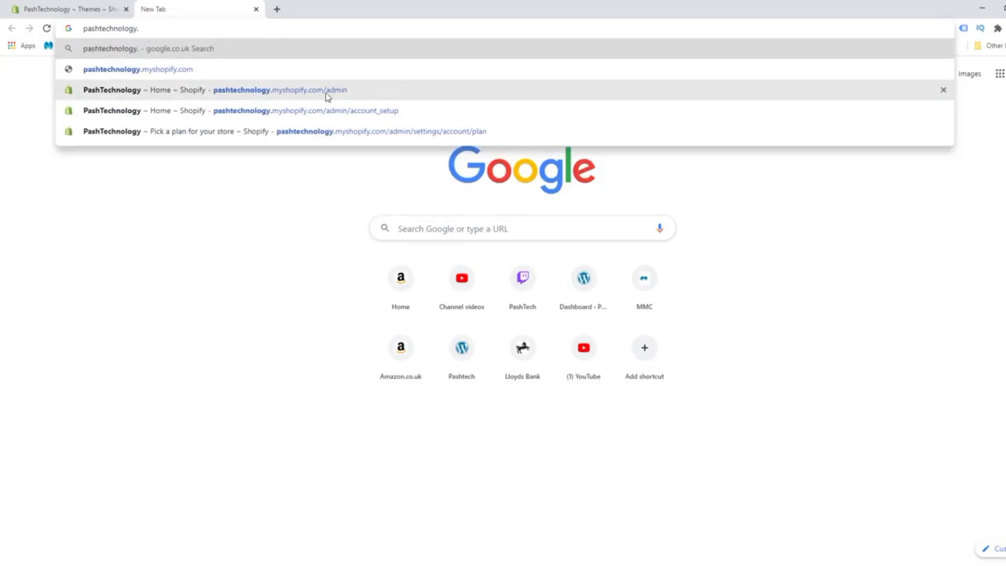
click(364, 100)
drag(227, 35, 187, 30)
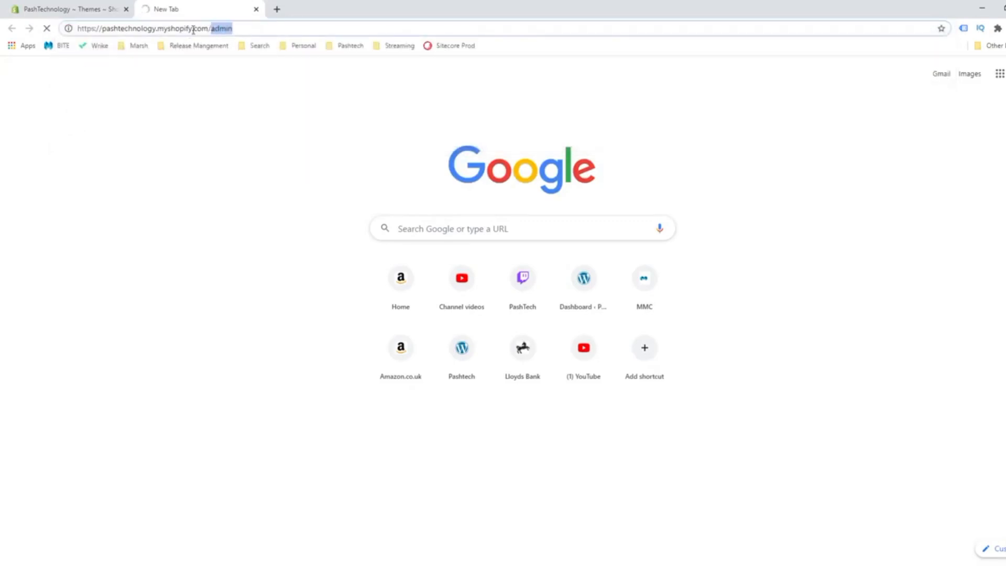
key(BackSpace)
key(Return)
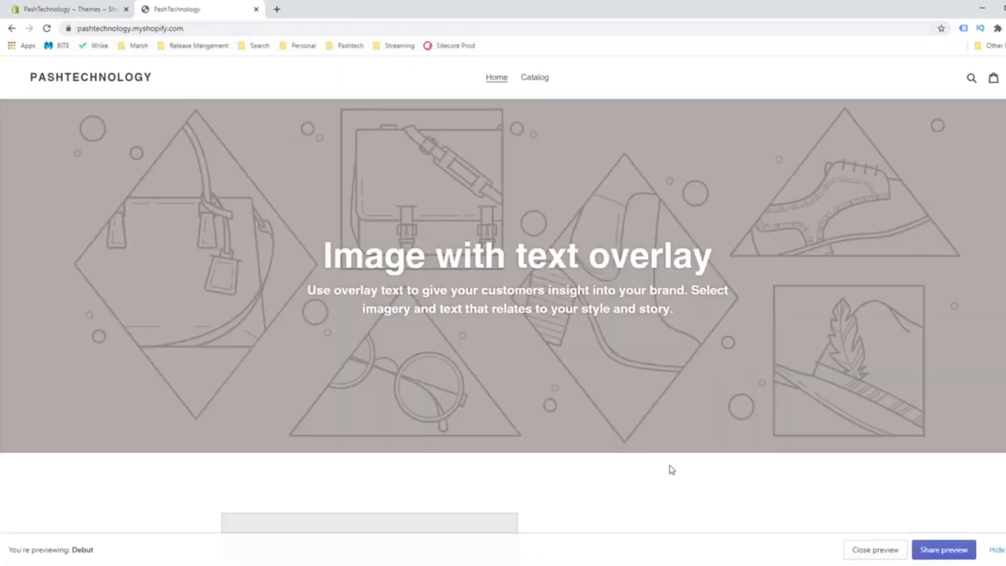
Scroll the storefront home page and view the catalog listing the T Shirt at £29.99.
scroll(635, 416, down, 13)
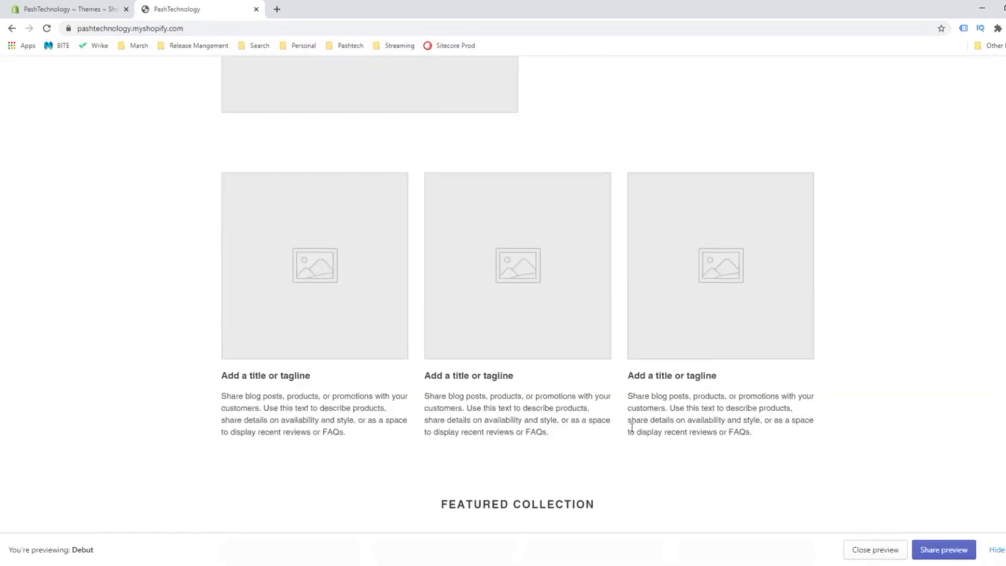
scroll(634, 419, up, 7)
scroll(632, 430, up, 6)
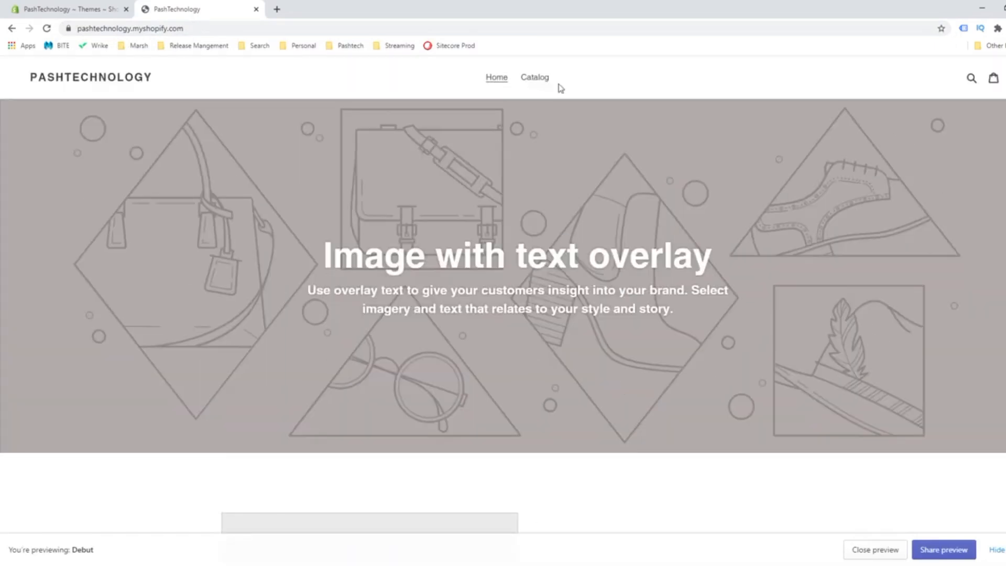
click(538, 81)
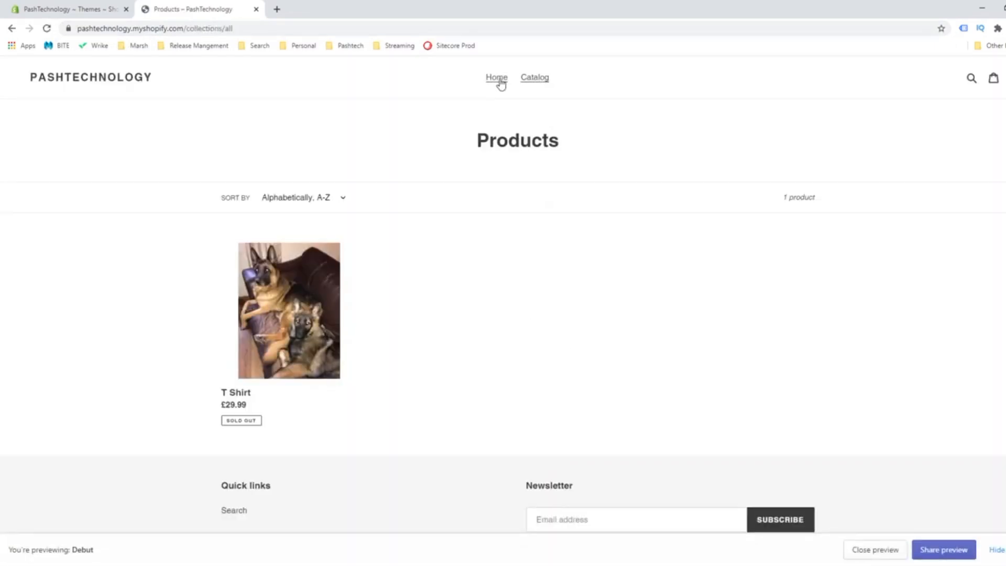
Go back to the storefront home page and scroll through its sections.
click(496, 80)
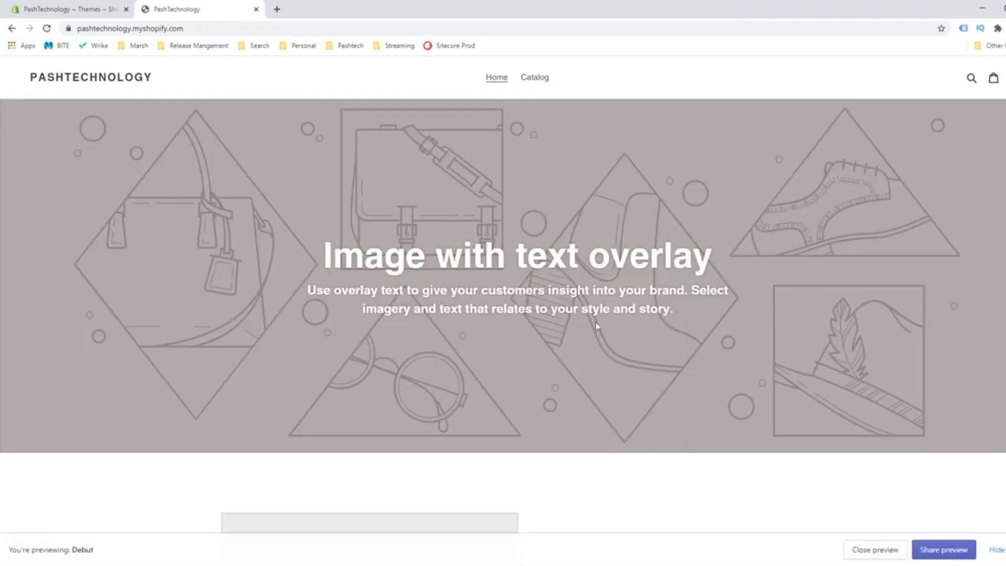
scroll(547, 404, down, 15)
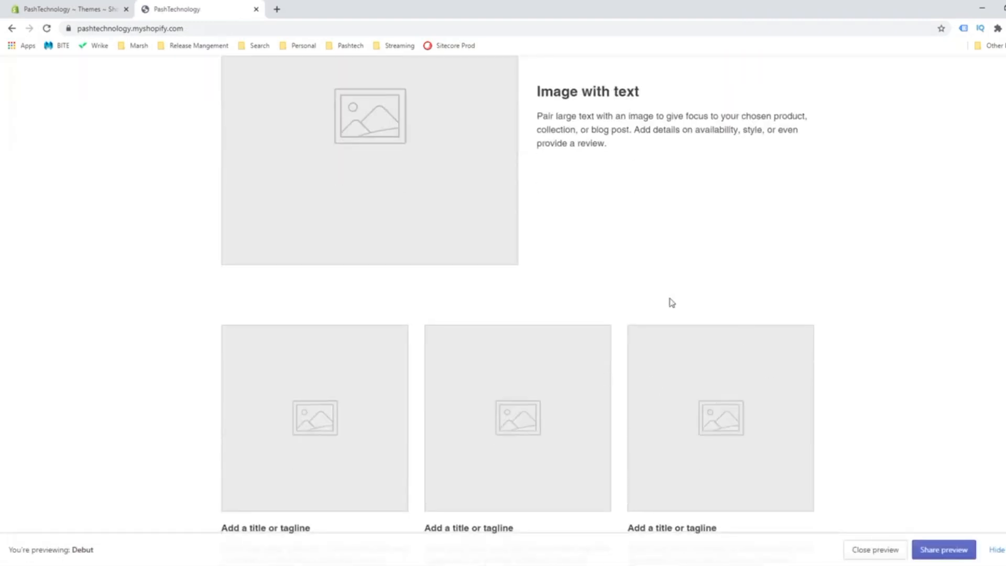
scroll(579, 394, down, 5)
scroll(459, 326, up, 2)
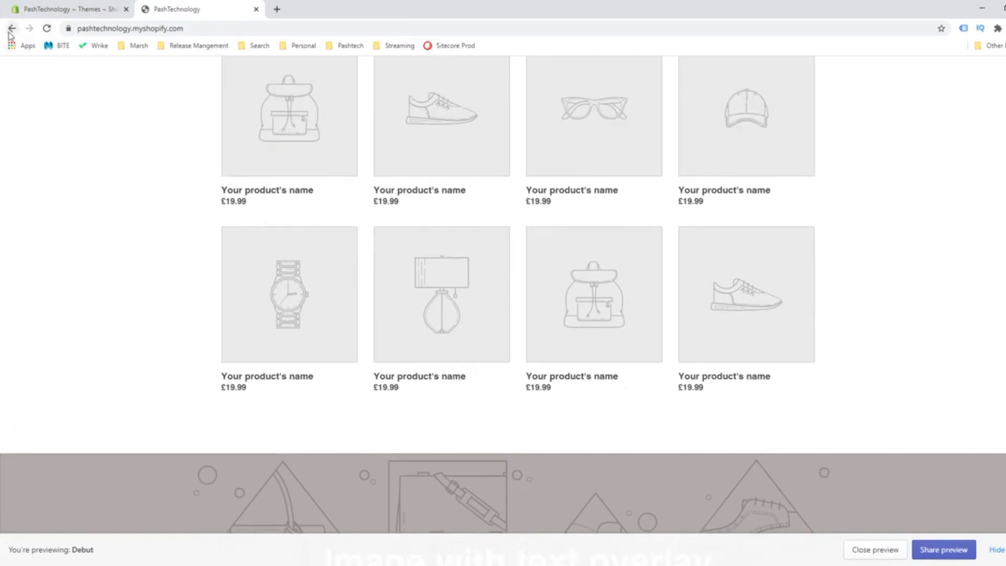
scroll(192, 376, down, 6)
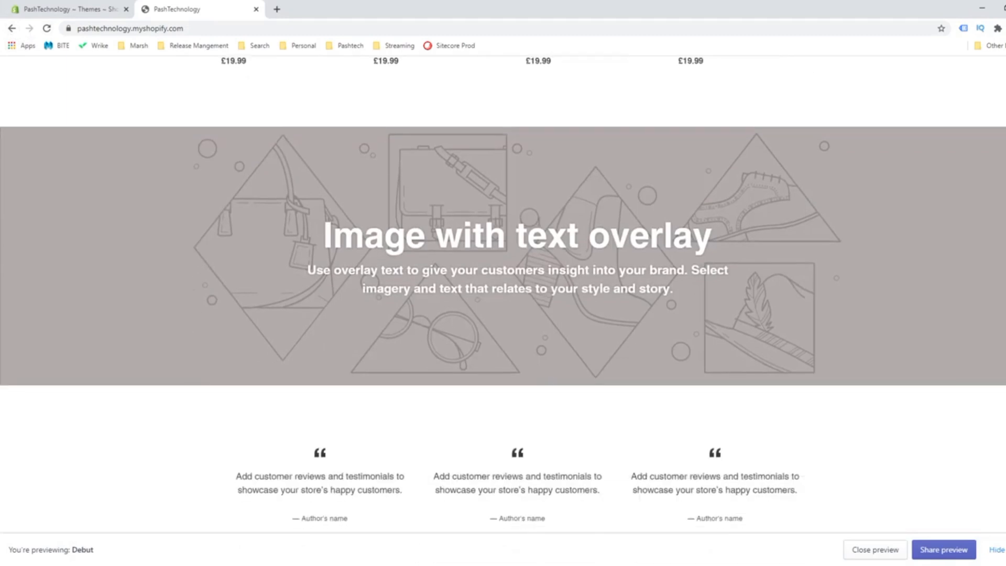
scroll(646, 400, down, 10)
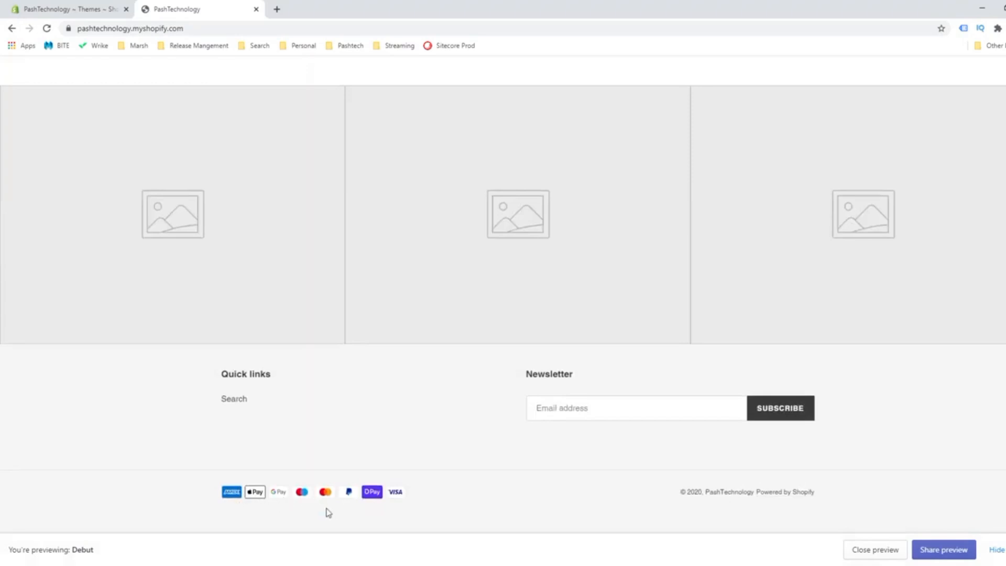
scroll(256, 226, up, 20)
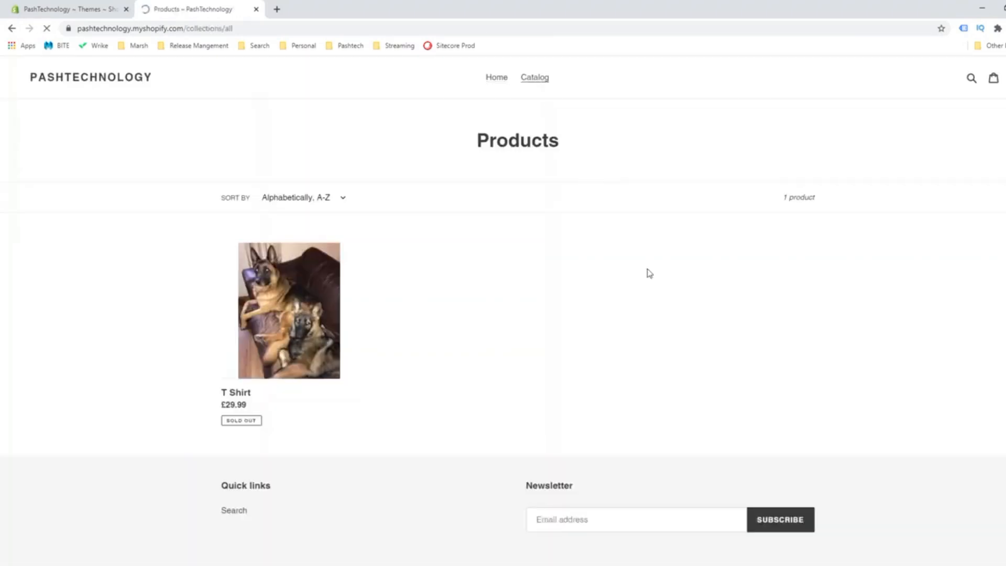
scroll(496, 383, down, 2)
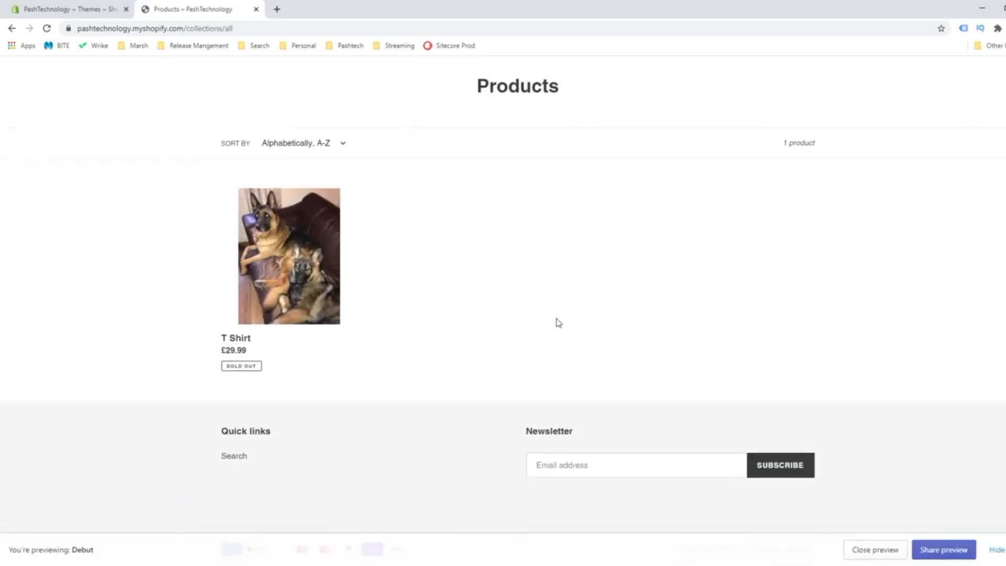
scroll(547, 401, up, 2)
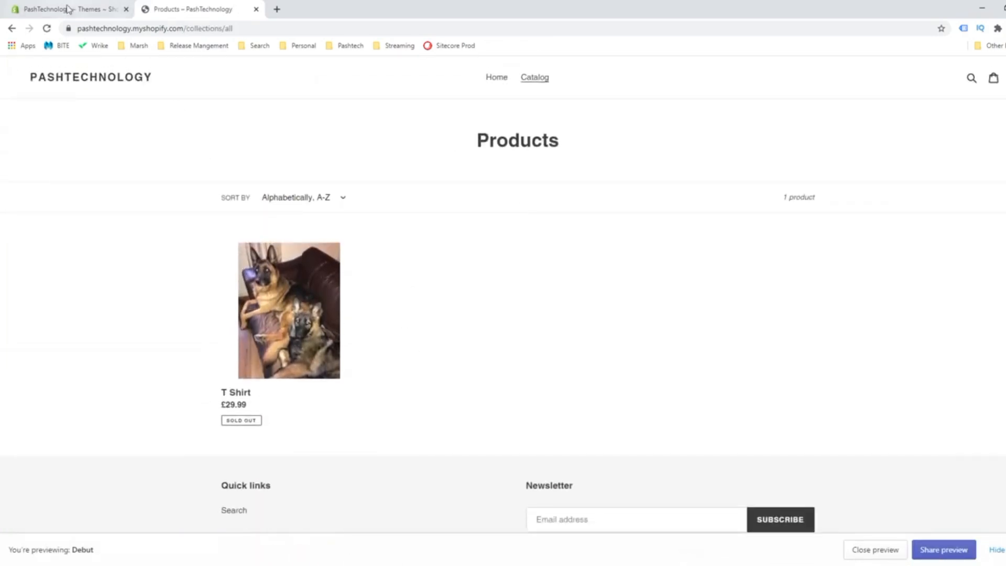
click(497, 79)
Open the Debut theme's code editor via Actions > Edit code.
click(53, 19)
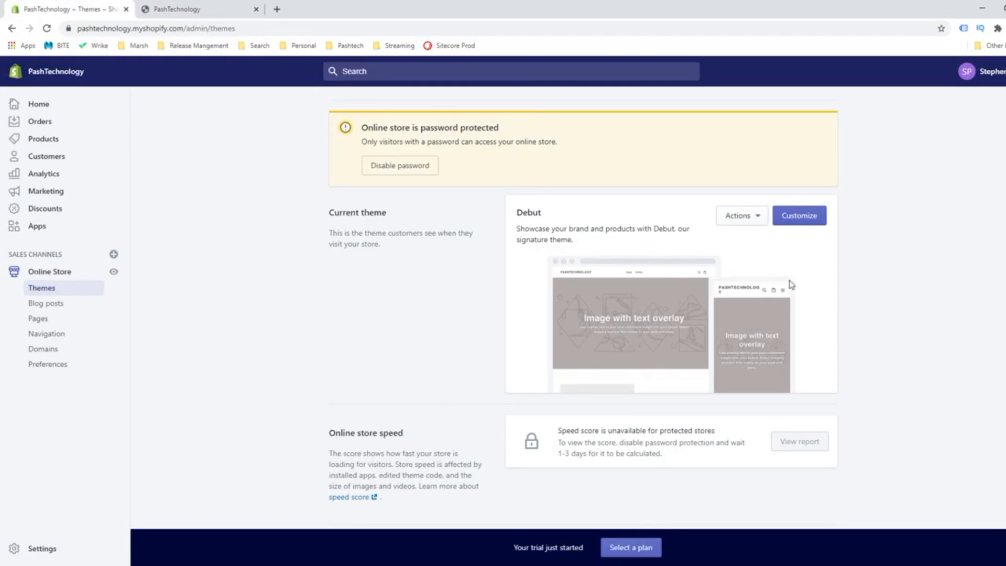
click(755, 219)
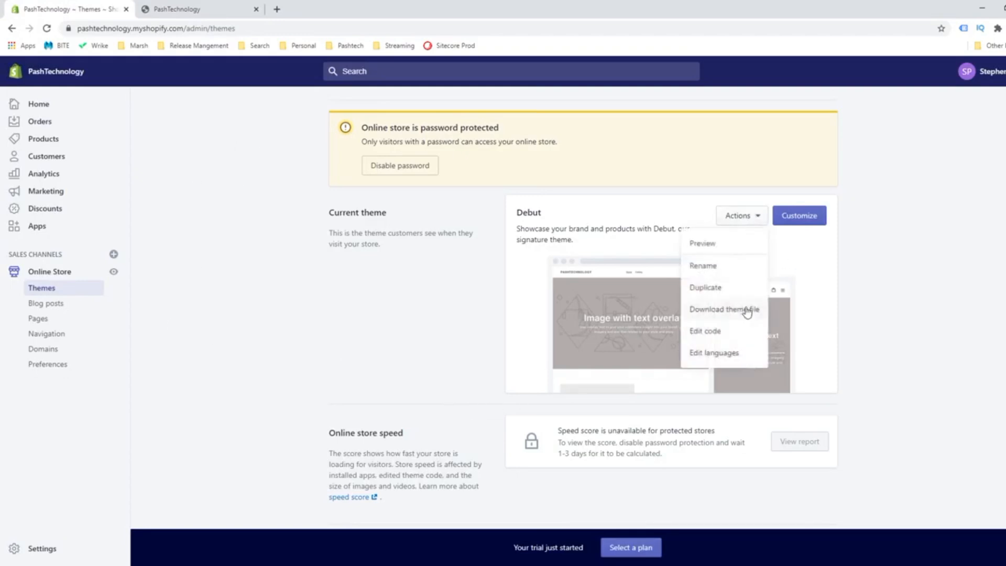
click(728, 335)
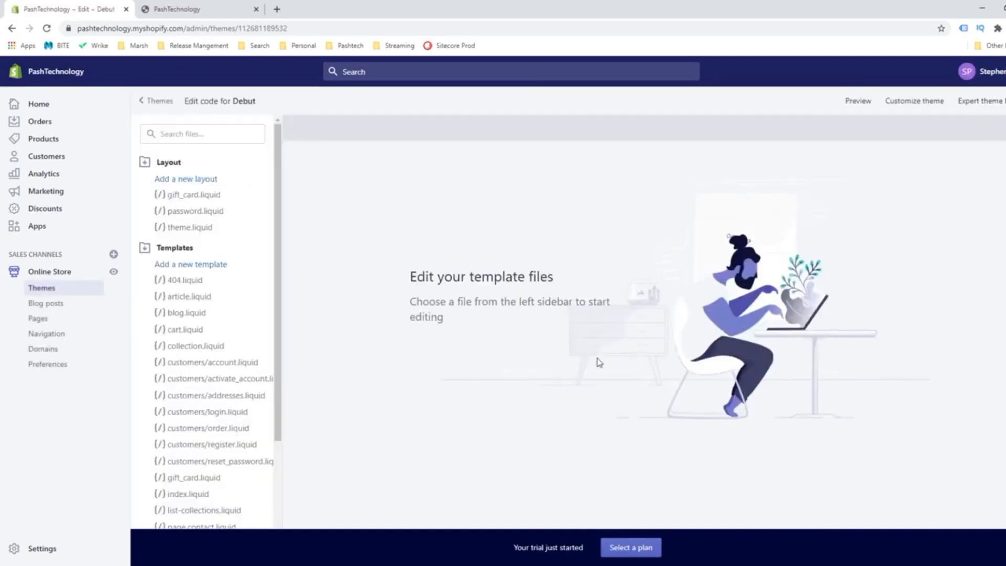
Browse 404.liquid, article.liquid and customers/account.liquid, then return to the Themes page.
click(193, 281)
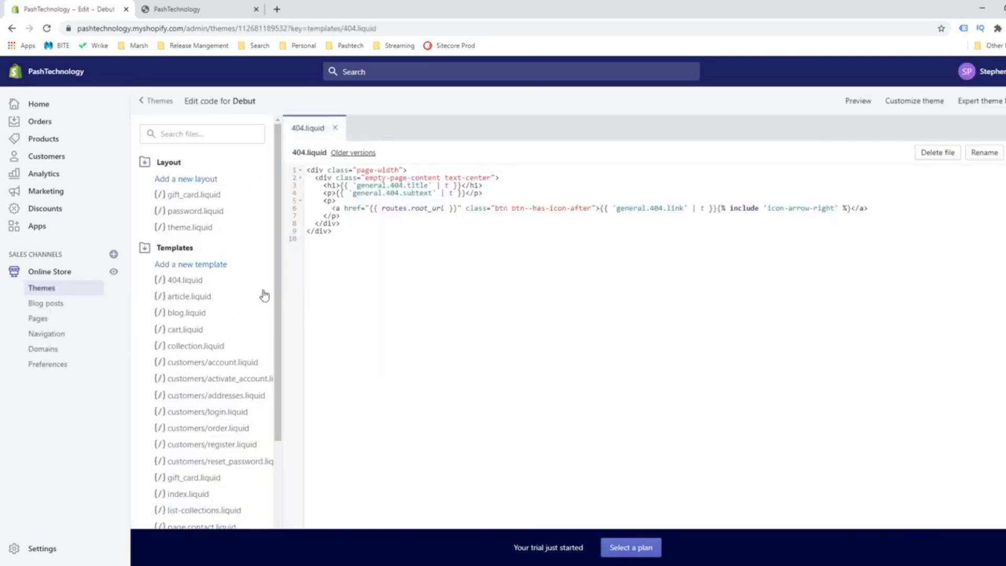
click(187, 297)
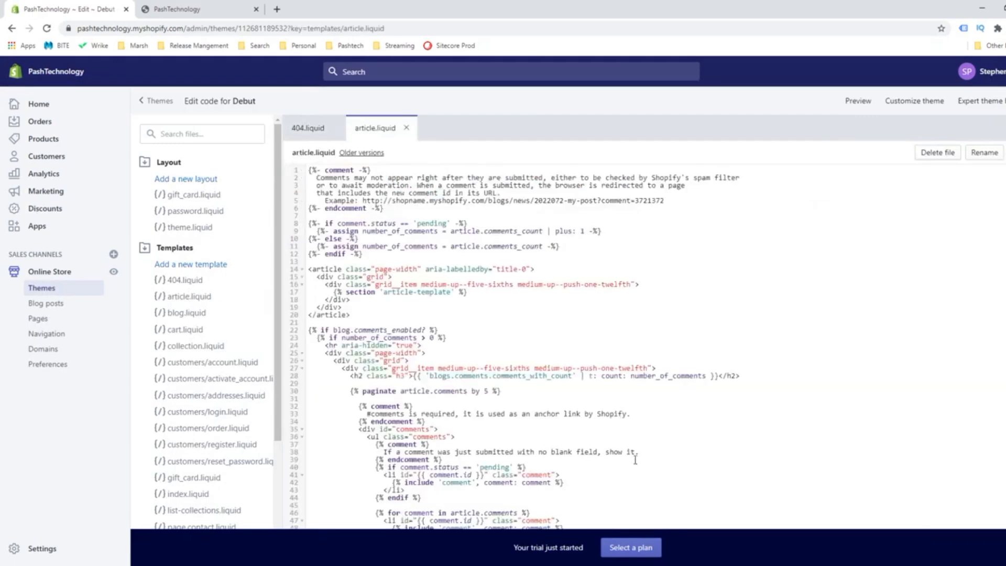
scroll(634, 459, down, 15)
scroll(424, 452, down, 2)
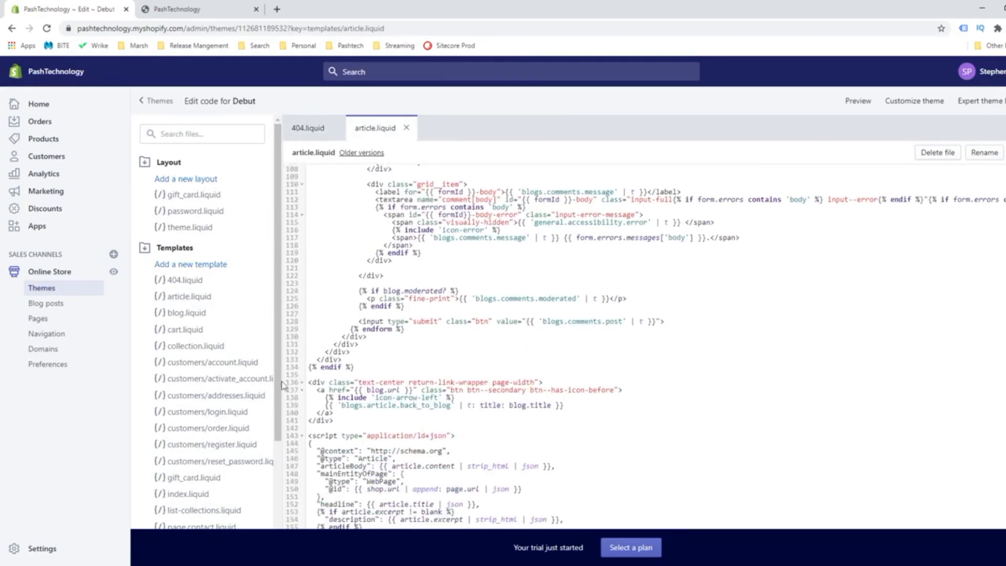
click(225, 366)
scroll(221, 440, down, 1)
scroll(223, 442, down, 3)
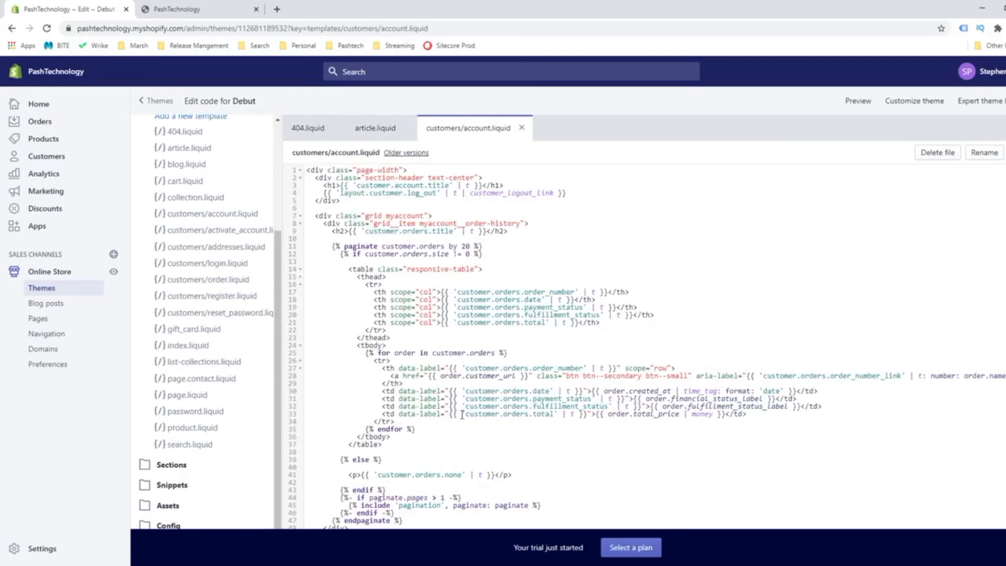
scroll(225, 314, up, 3)
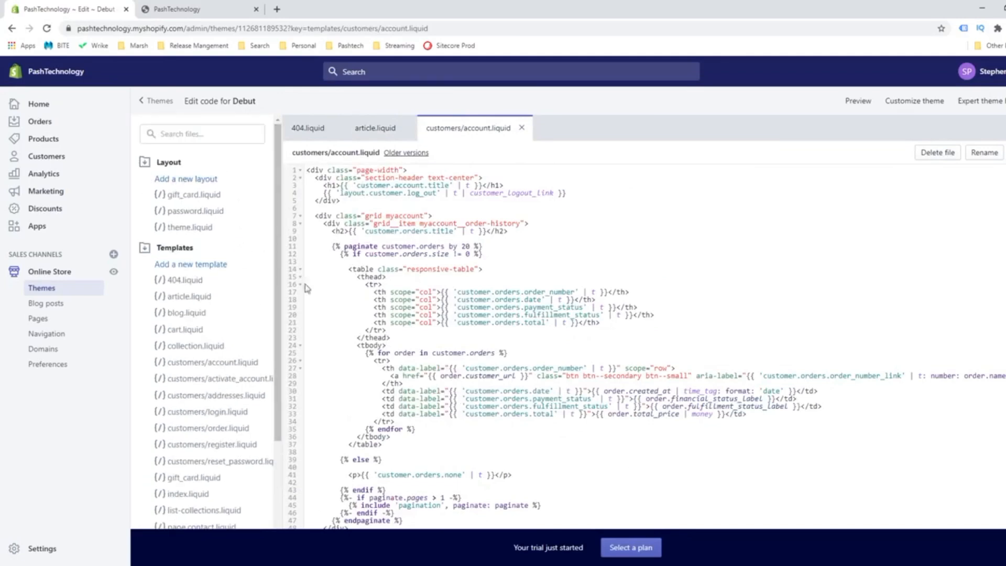
click(306, 128)
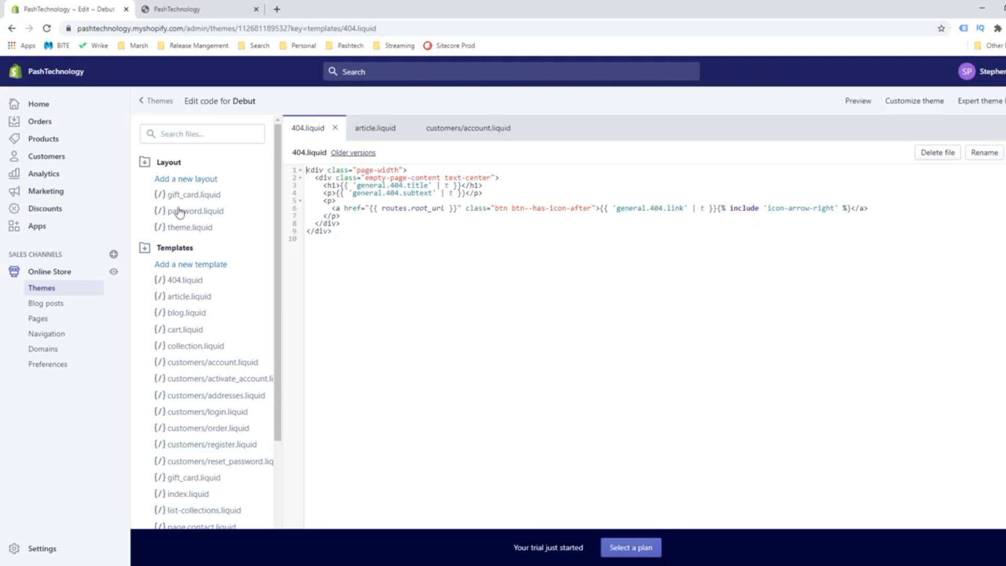
click(147, 103)
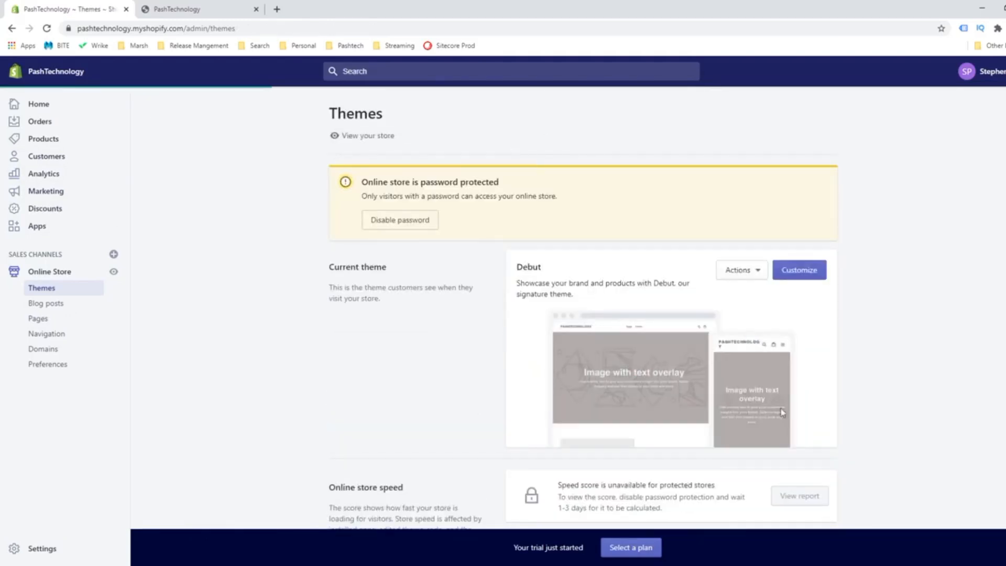
Pick the free Venture theme and add it to the theme library.
scroll(844, 406, down, 3)
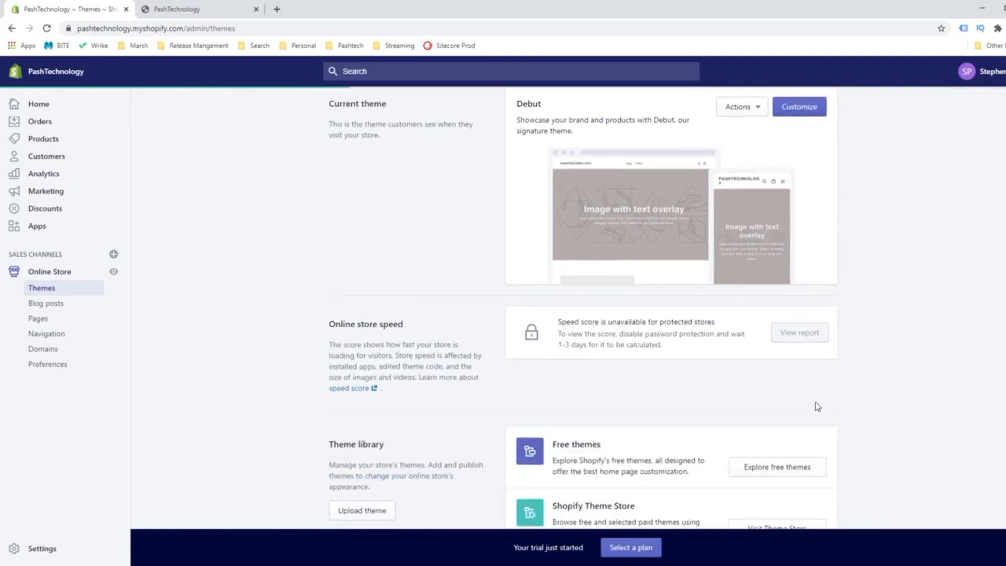
scroll(585, 449, up, 3)
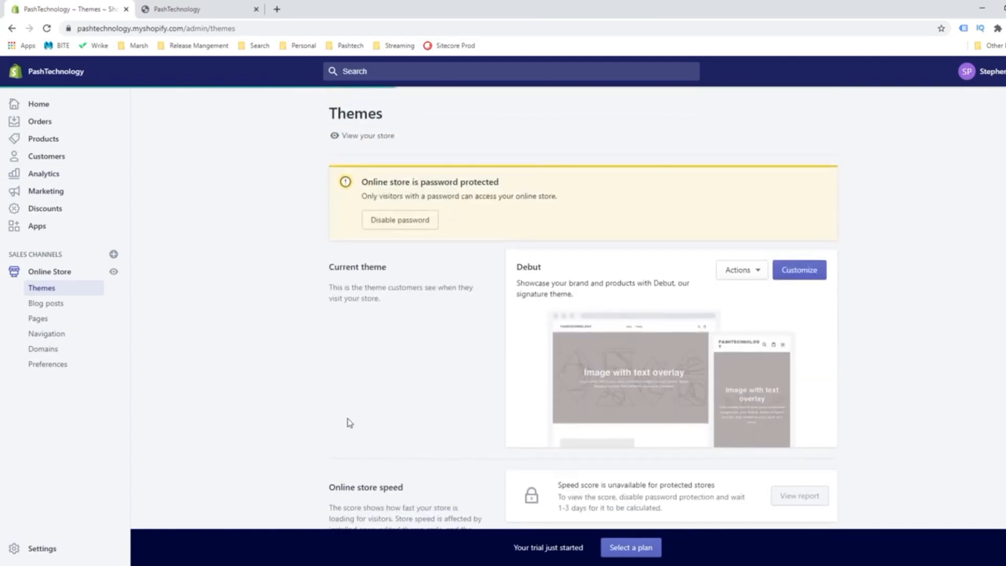
scroll(349, 422, down, 5)
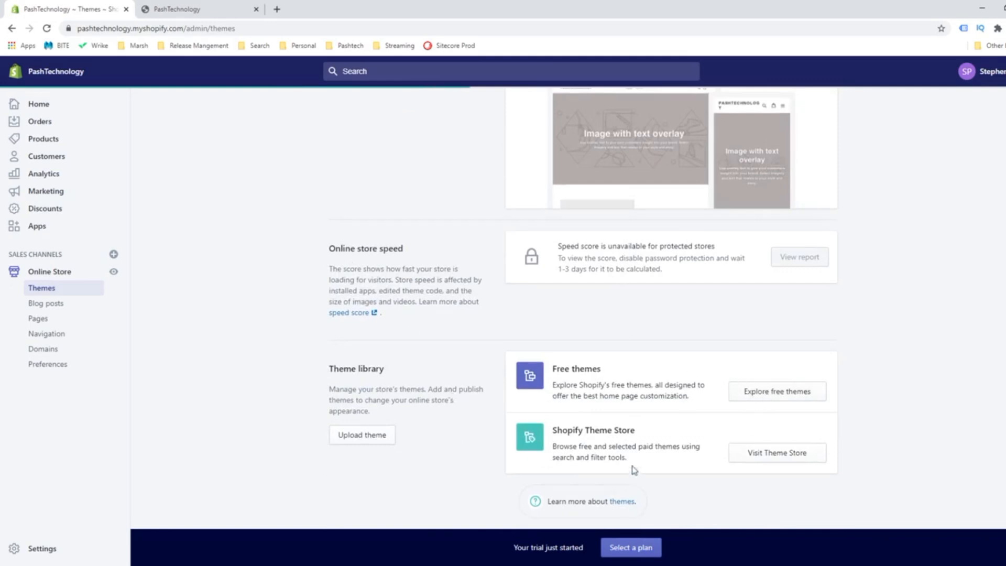
click(789, 400)
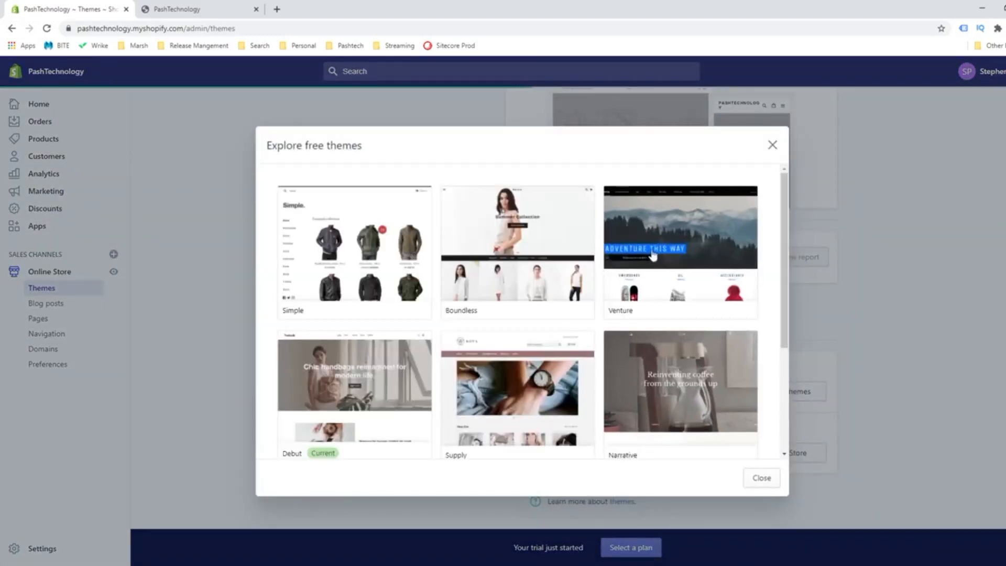
click(655, 253)
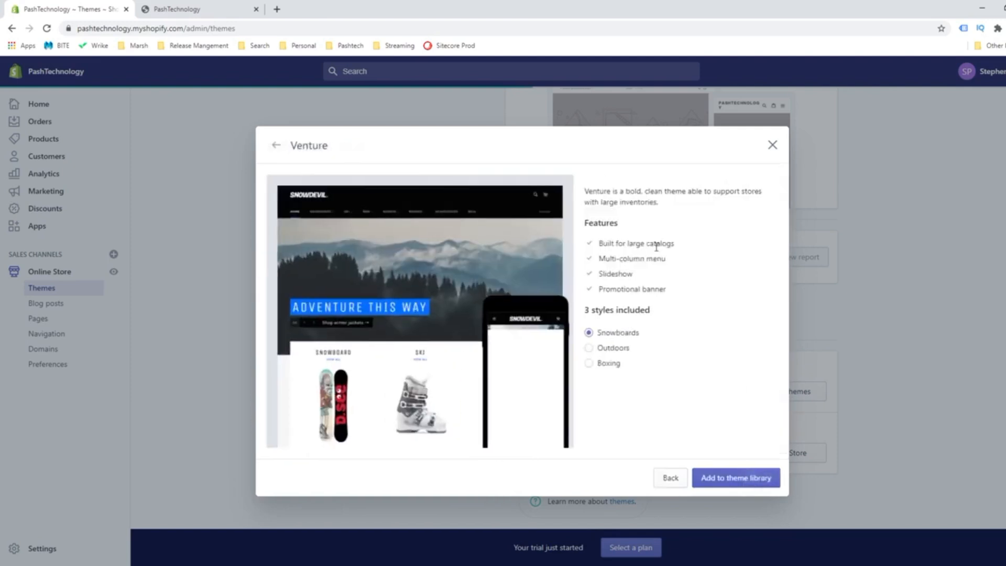
click(750, 483)
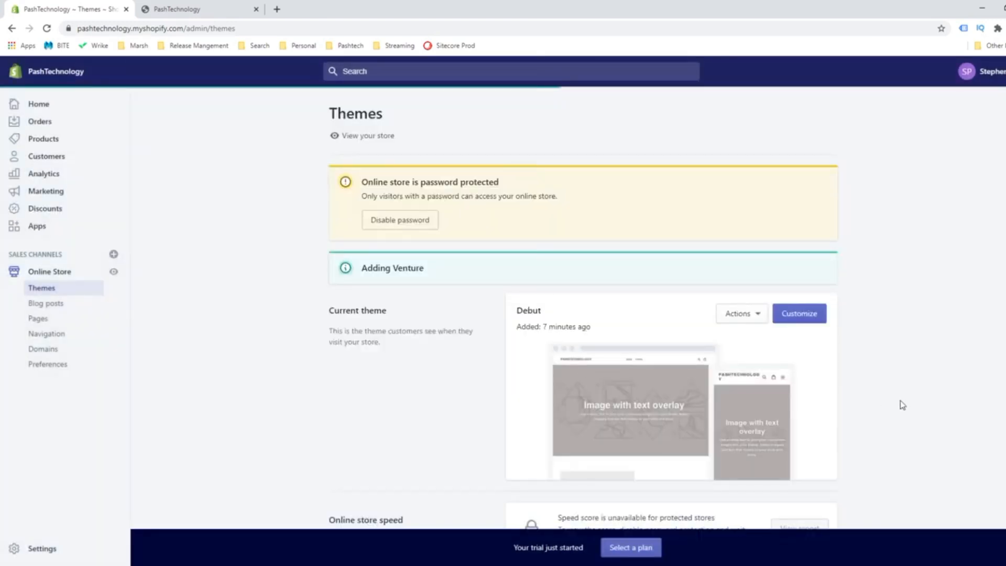
Preview the Venture theme from its Actions menu in the theme library.
scroll(854, 388, down, 2)
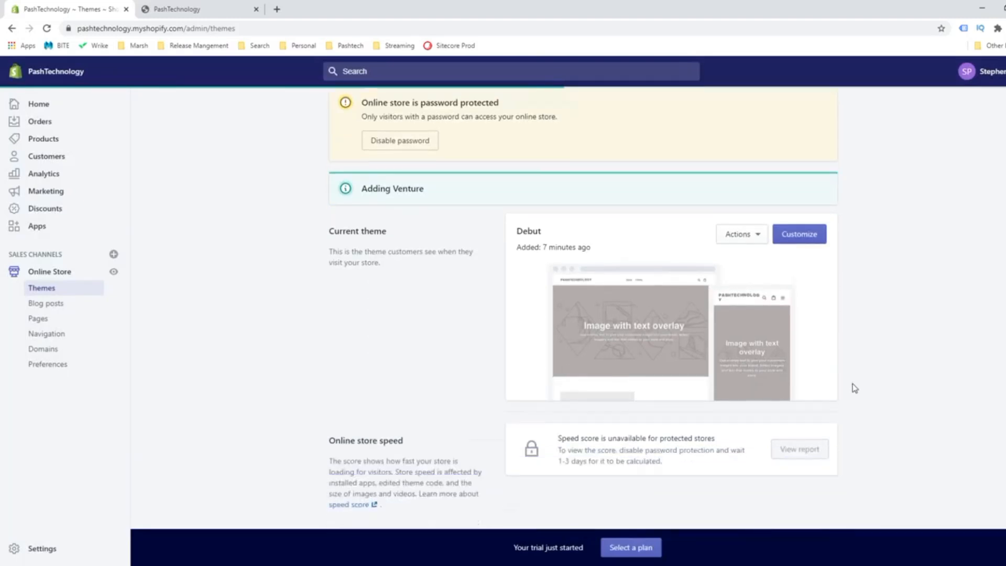
click(755, 209)
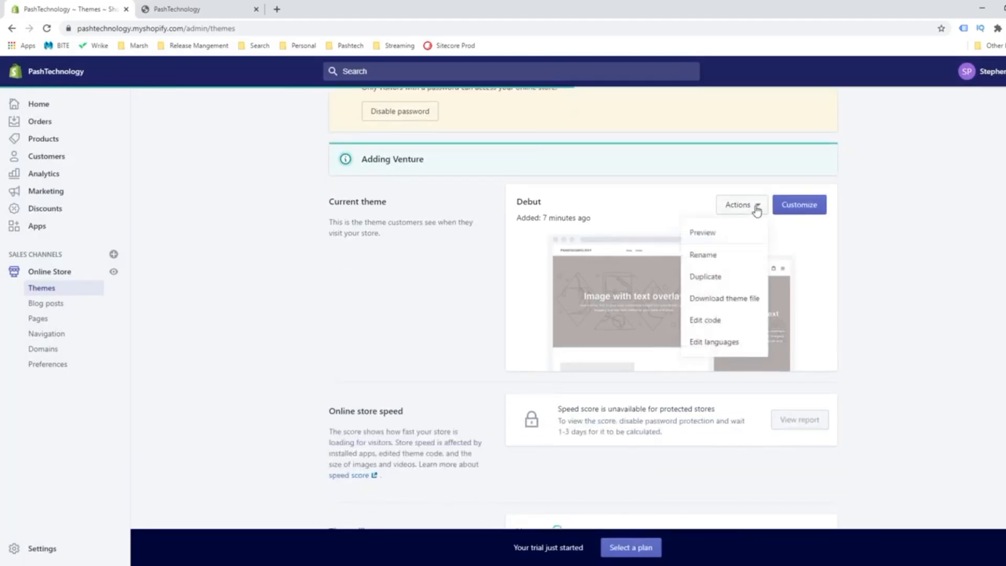
click(839, 283)
scroll(885, 363, down, 4)
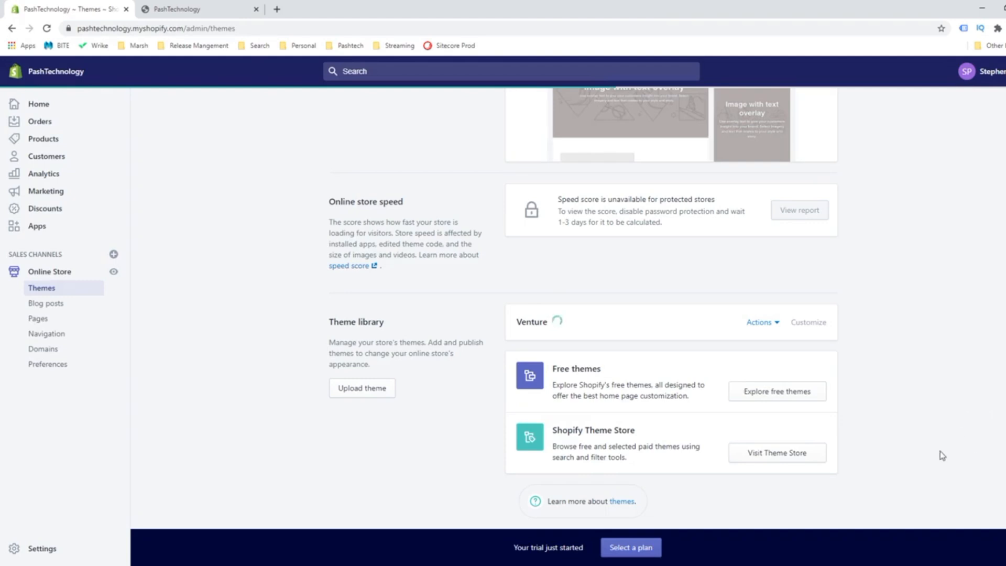
click(778, 333)
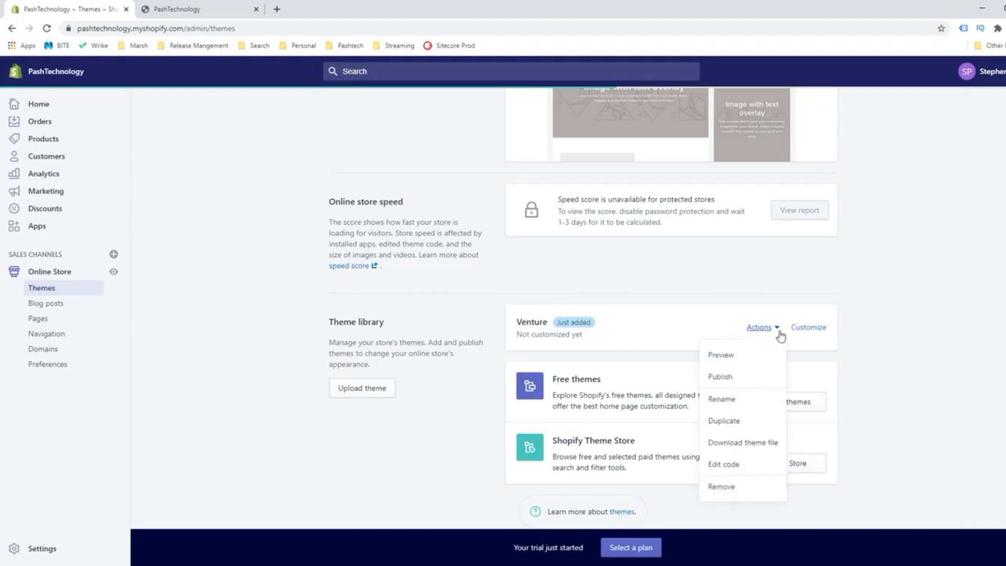
click(735, 359)
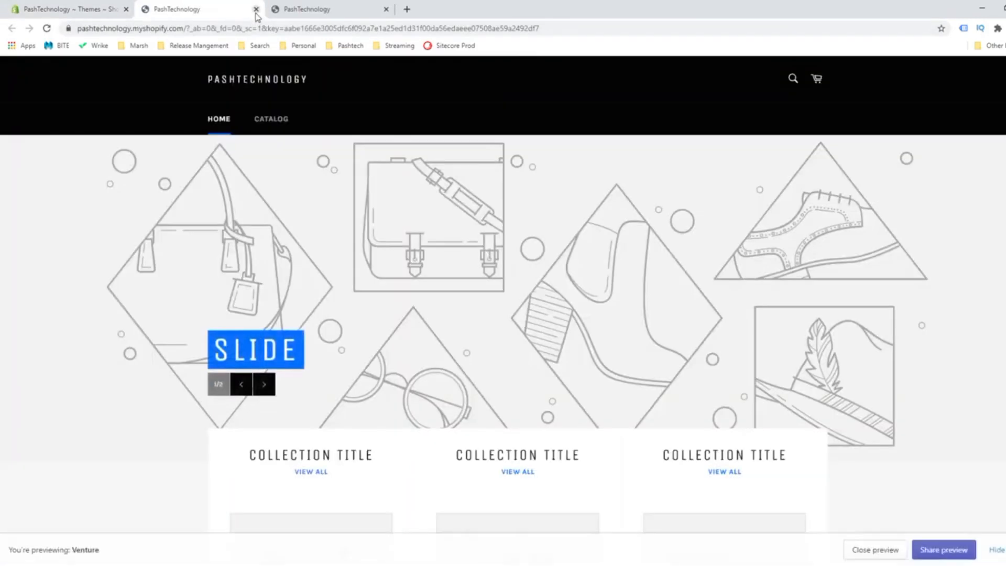
In the Venture preview, view the catalog showing the T Shirt as Sold Out, then return home.
scroll(502, 293, down, 3)
scroll(503, 294, up, 3)
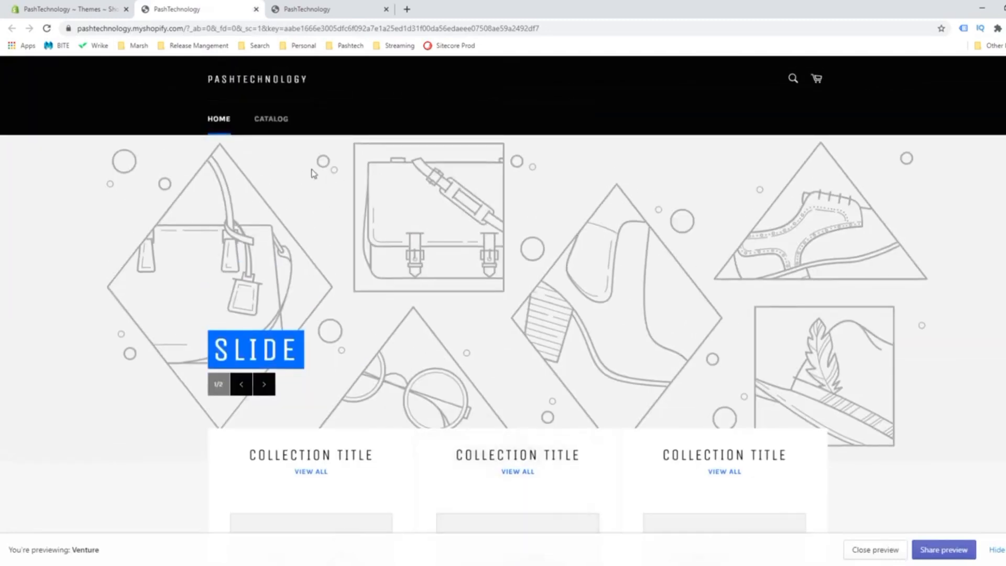
click(277, 121)
scroll(524, 406, down, 1)
scroll(496, 406, up, 1)
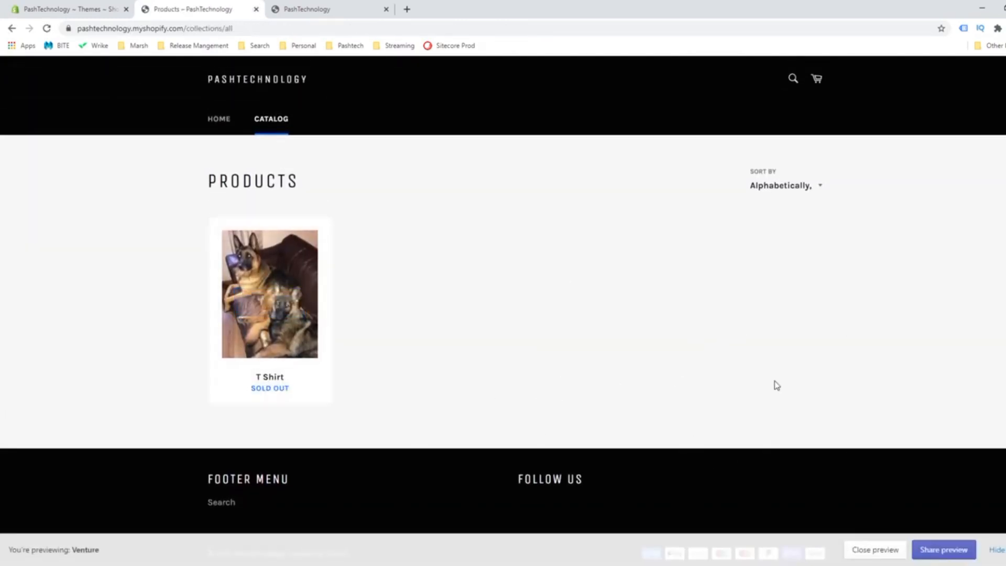
click(214, 111)
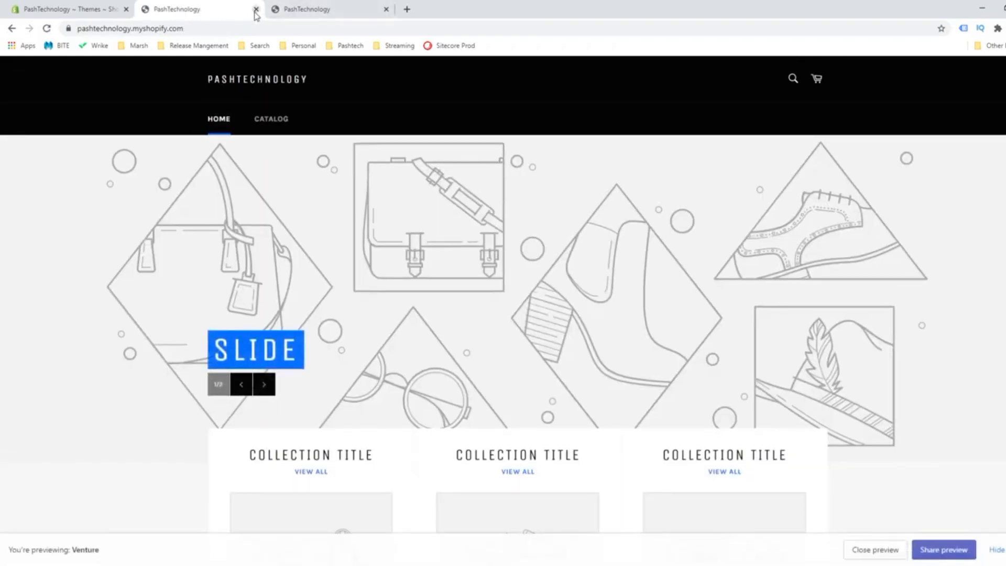
Close the preview and publish Venture as the live theme in place of Debut.
click(256, 10)
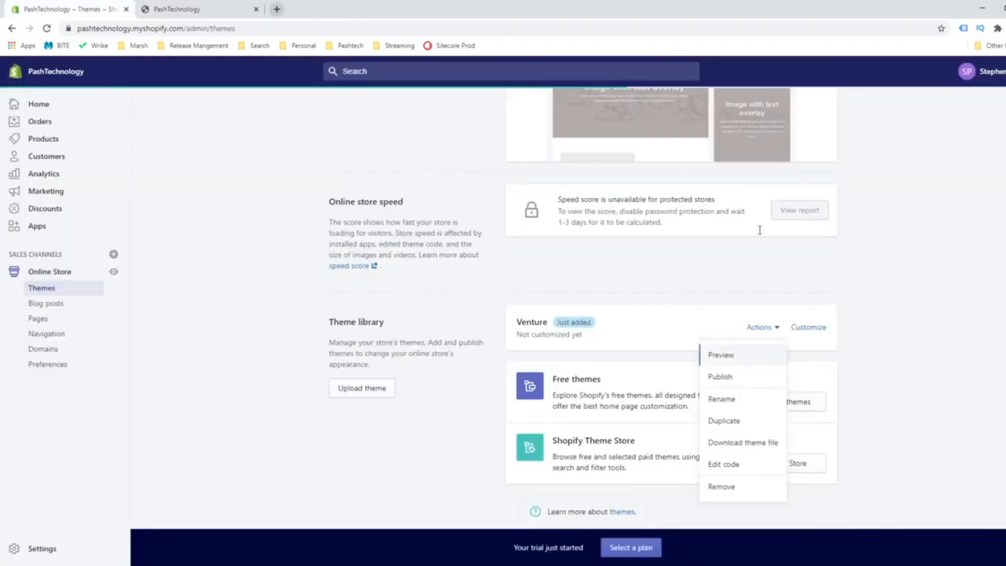
click(738, 377)
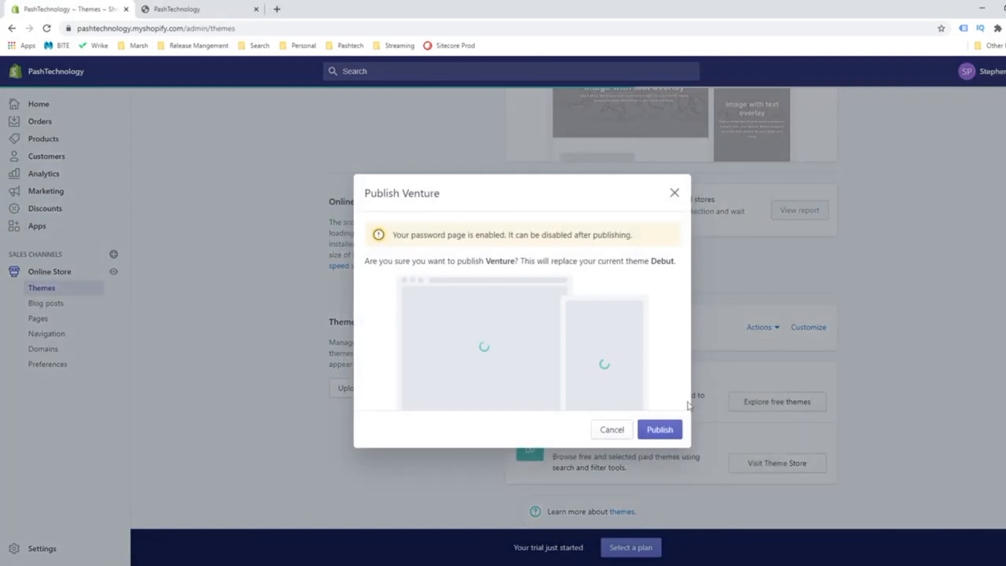
click(658, 440)
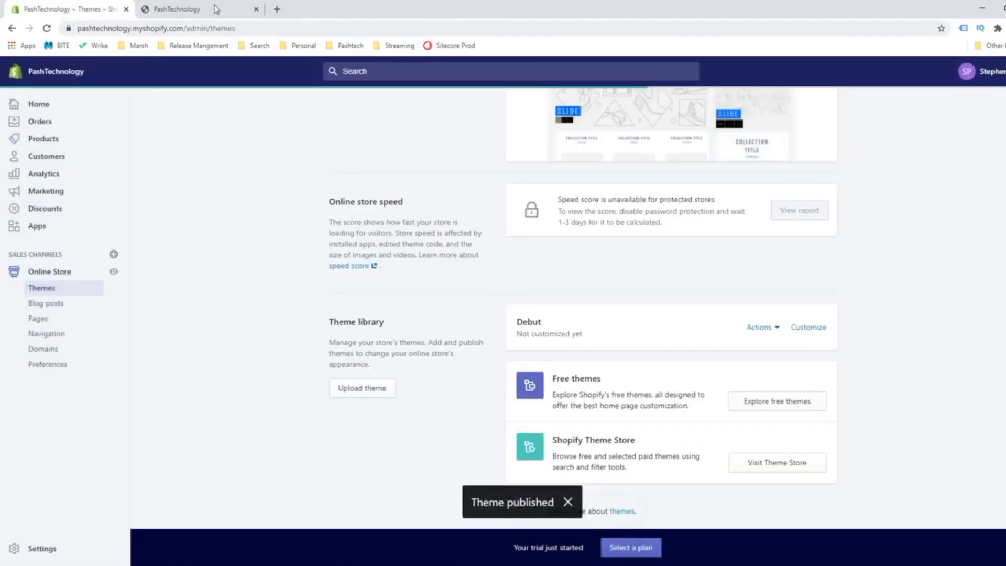
Reload the storefront to confirm the Venture theme, then go to the admin Home page.
click(213, 9)
click(45, 30)
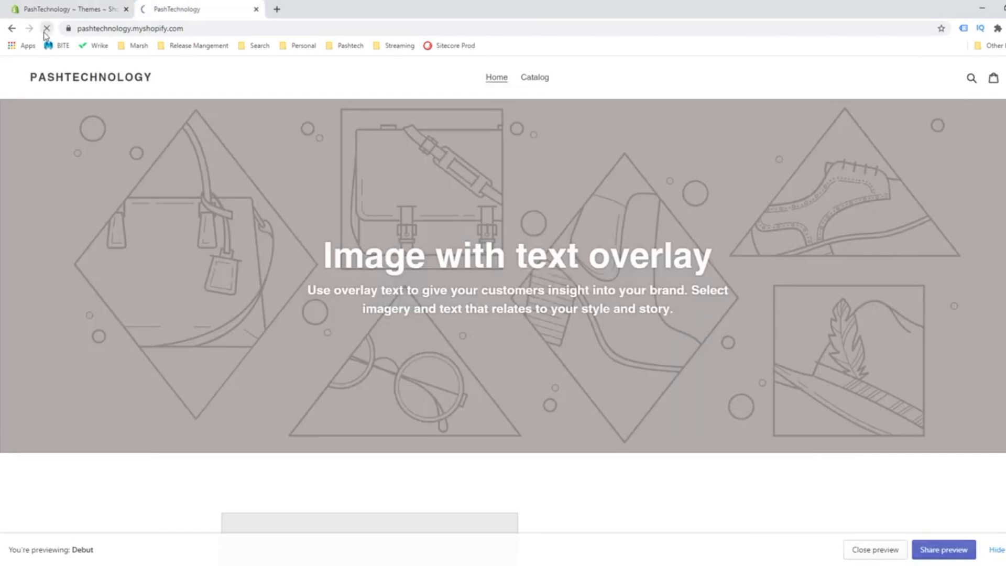
scroll(155, 482, down, 5)
scroll(172, 490, up, 5)
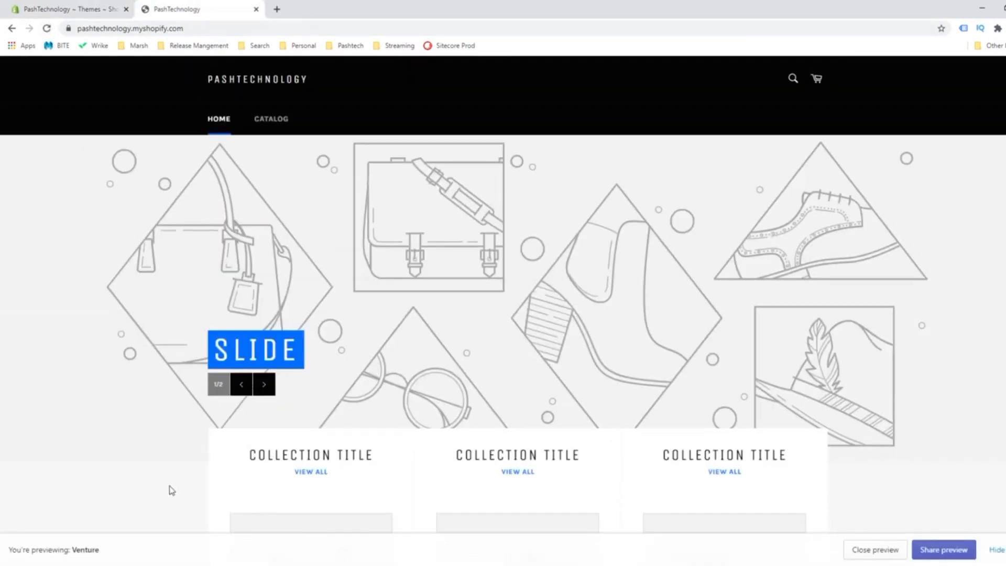
click(73, 9)
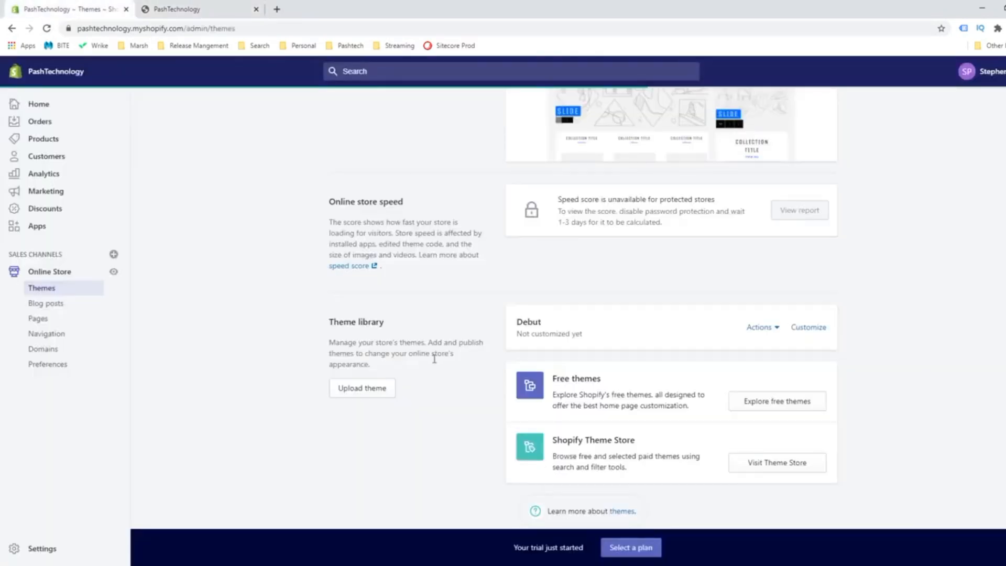
scroll(518, 411, up, 5)
scroll(518, 411, down, 5)
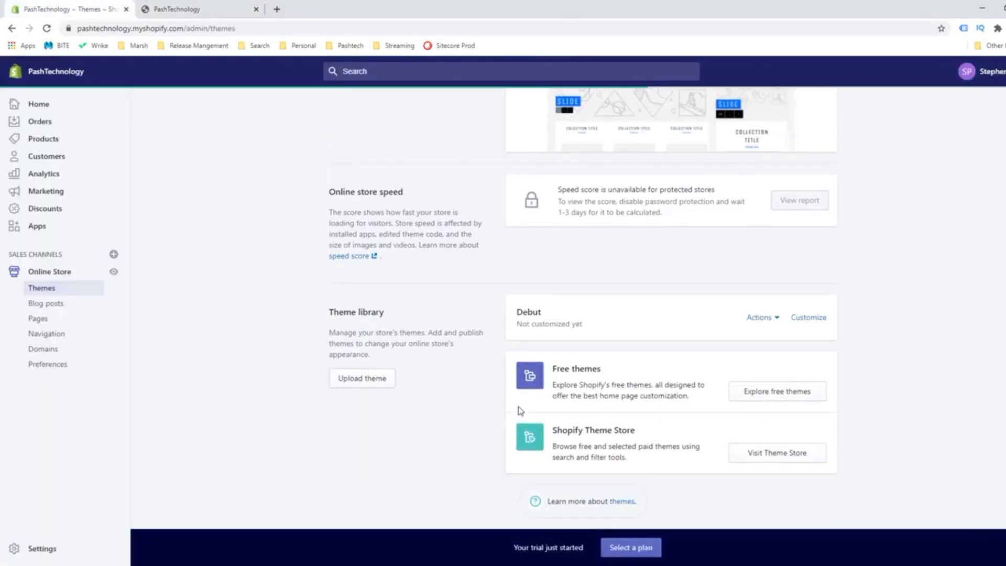
scroll(174, 347, up, 5)
click(45, 103)
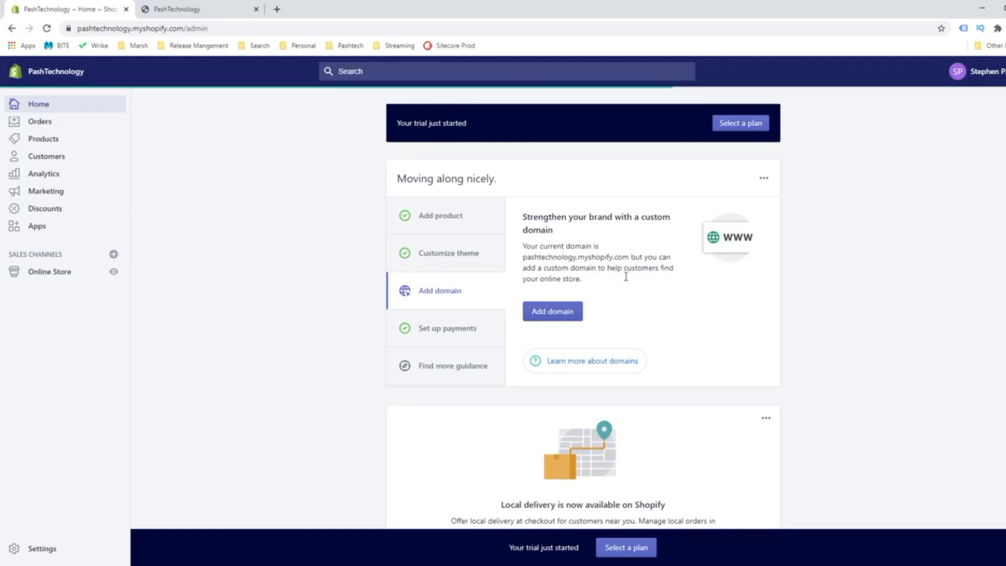
Review the domains list and the Connect existing domain form, then go back to Themes.
click(570, 315)
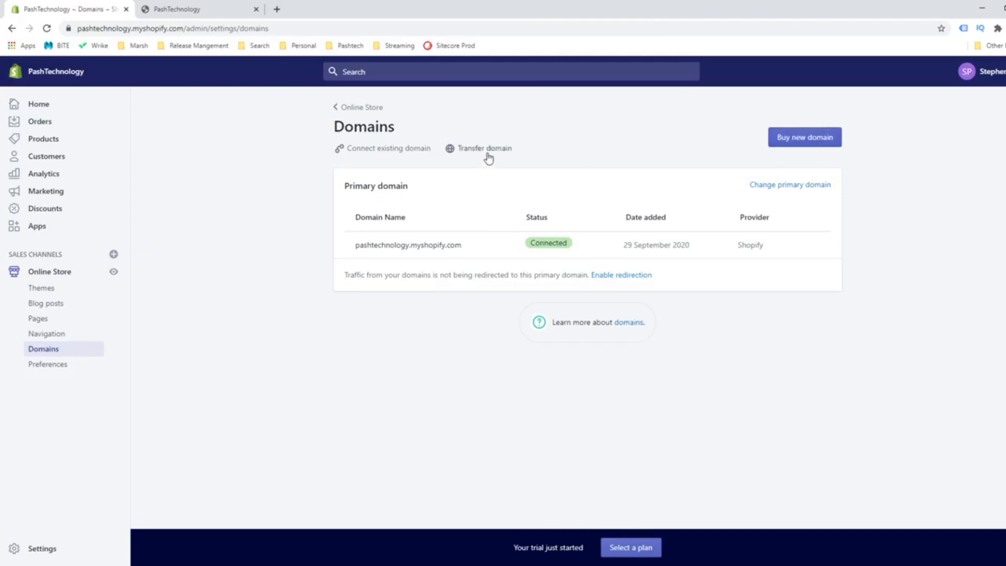
click(422, 160)
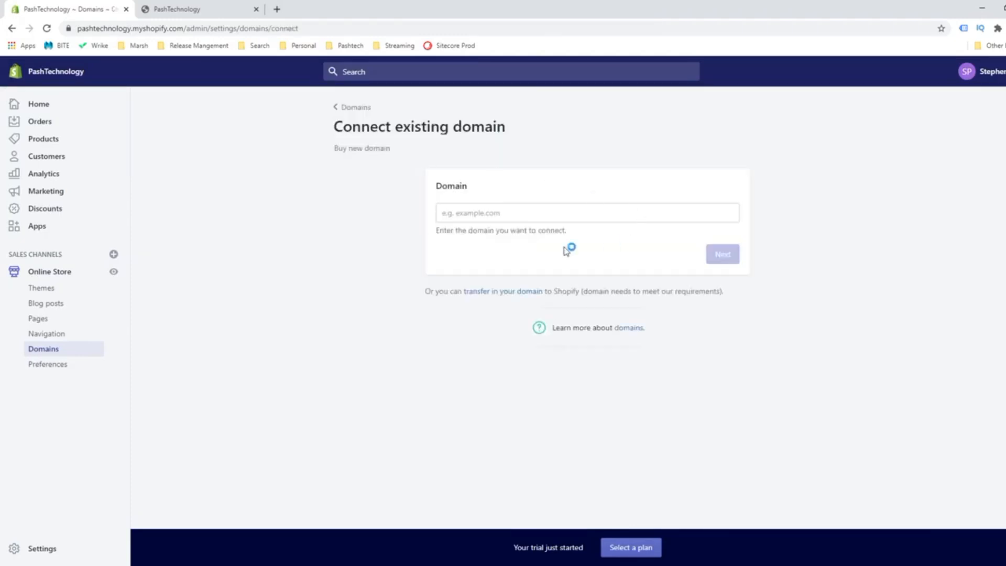
click(357, 107)
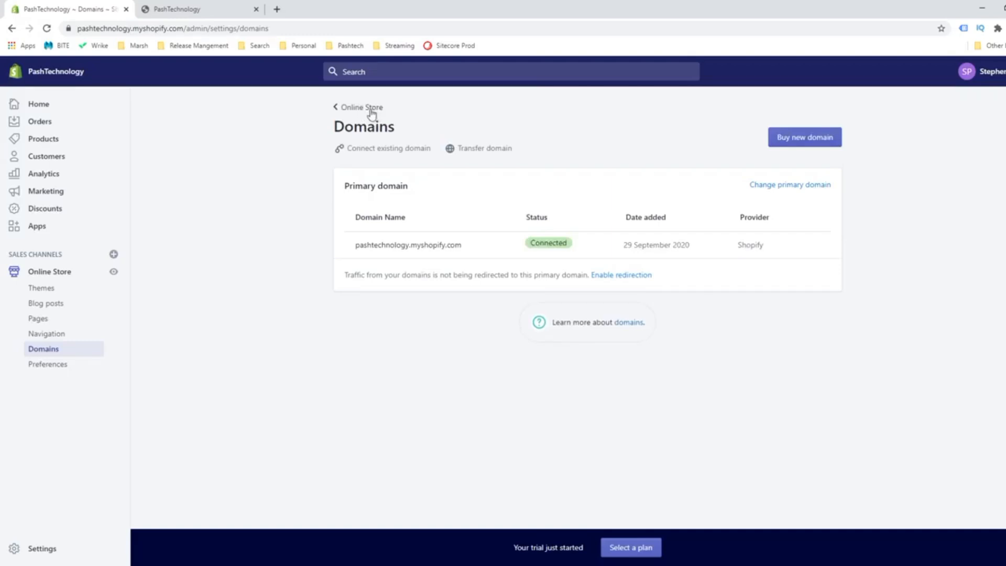
click(370, 110)
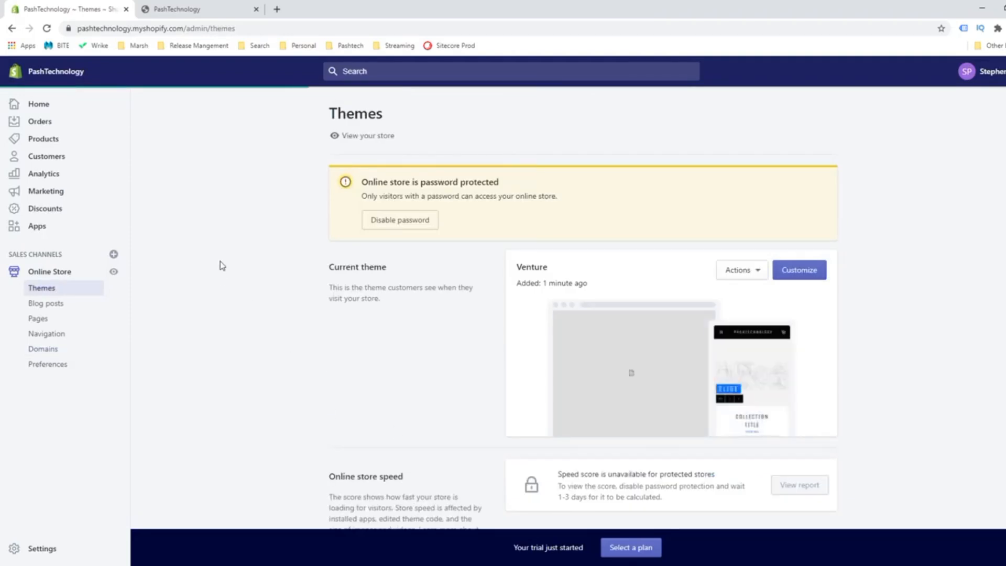
Confirm the storefront tab shows the Venture theme, then go back to the admin Home page.
scroll(288, 239, down, 1)
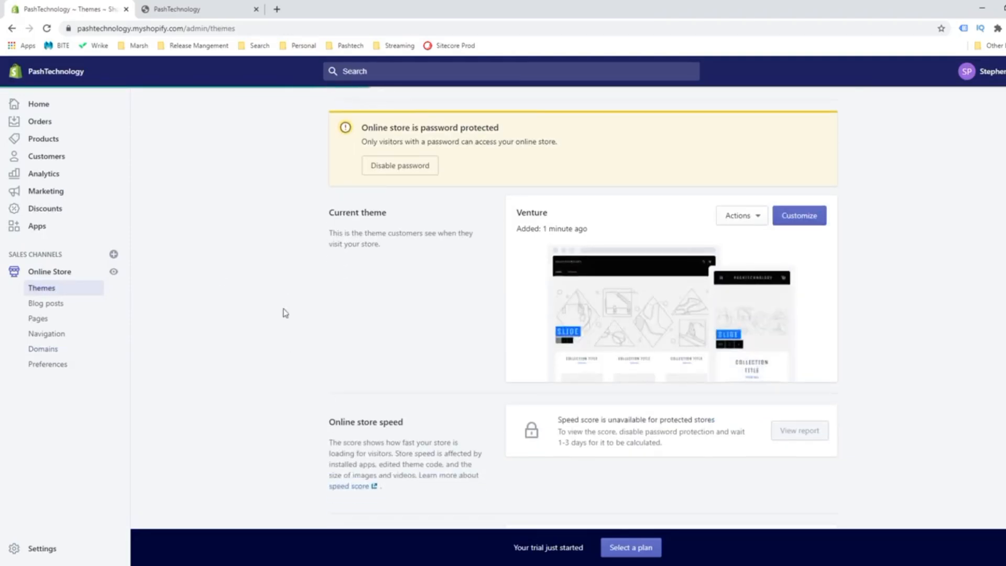
scroll(284, 313, up, 1)
click(225, 9)
click(194, 28)
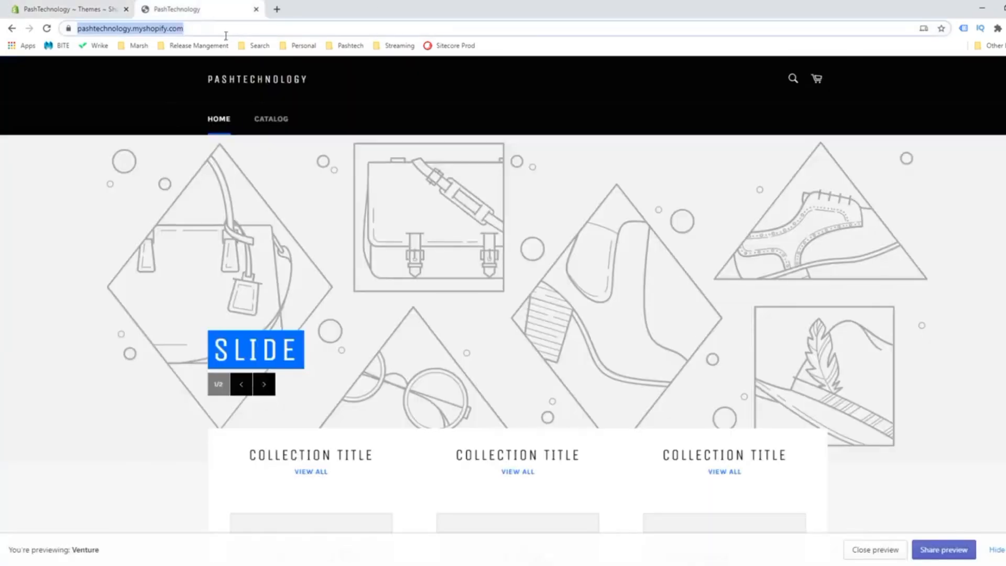
click(228, 34)
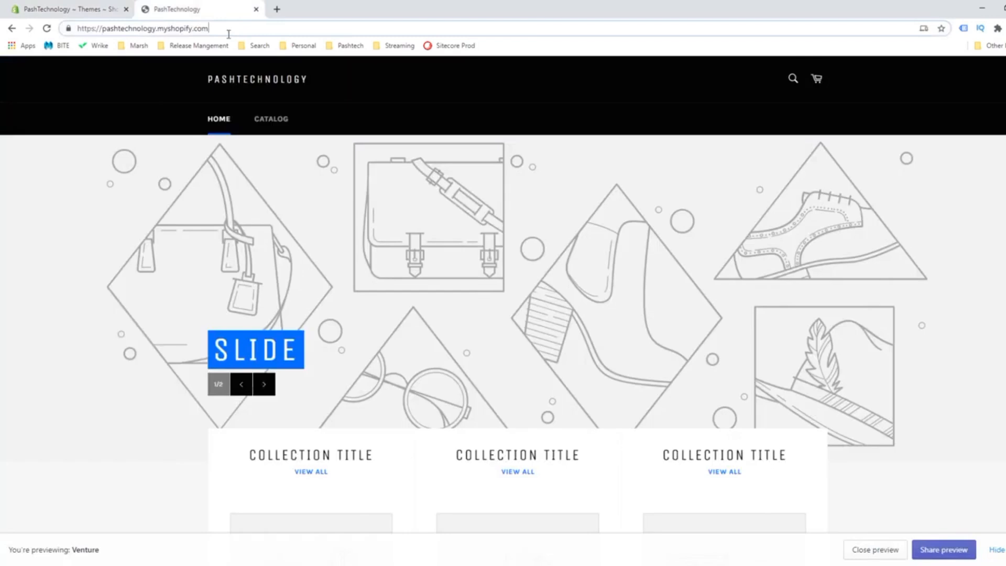
click(90, 11)
click(35, 107)
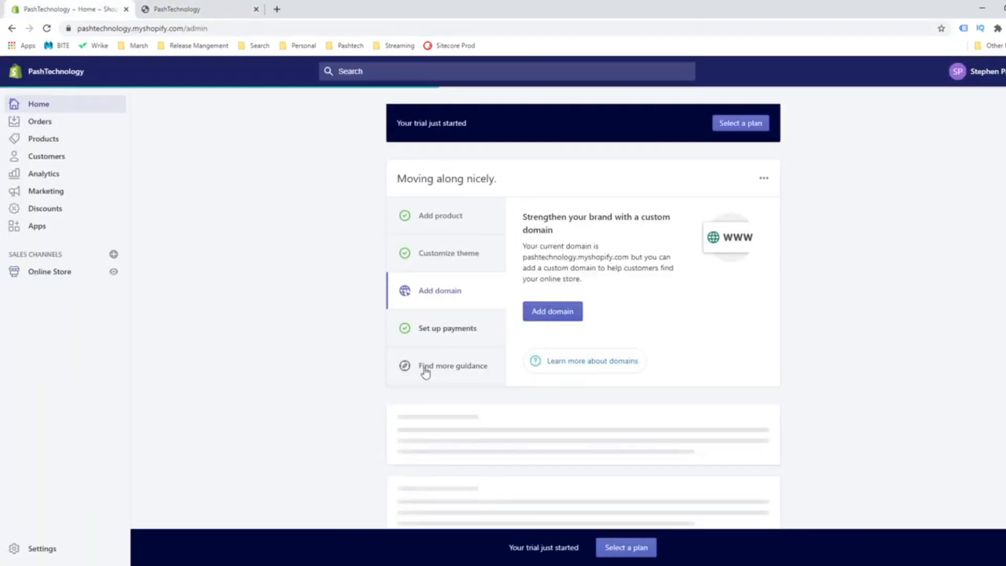
Review the setup guide's payments and guidance resources steps, then open the empty Orders page.
click(481, 328)
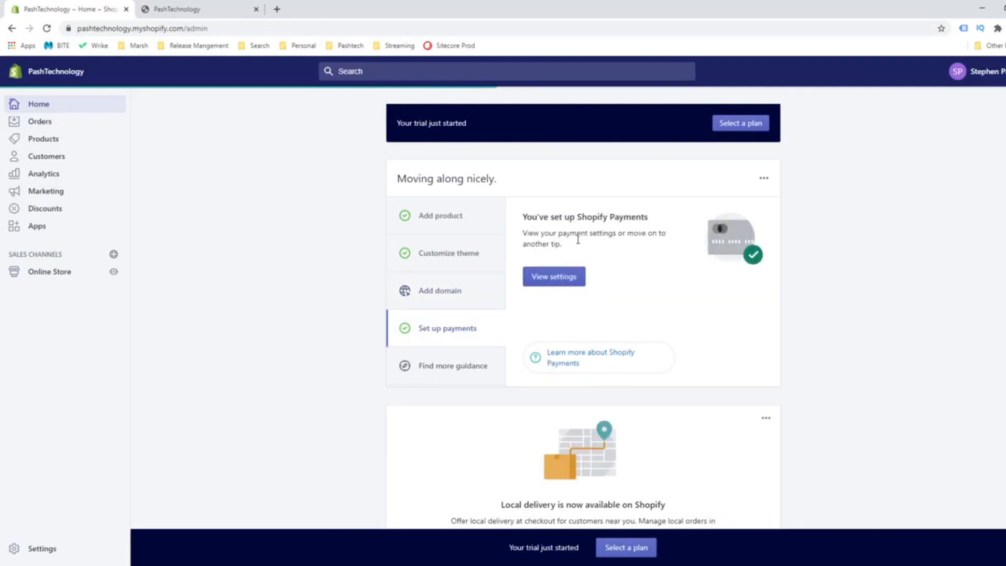
click(456, 361)
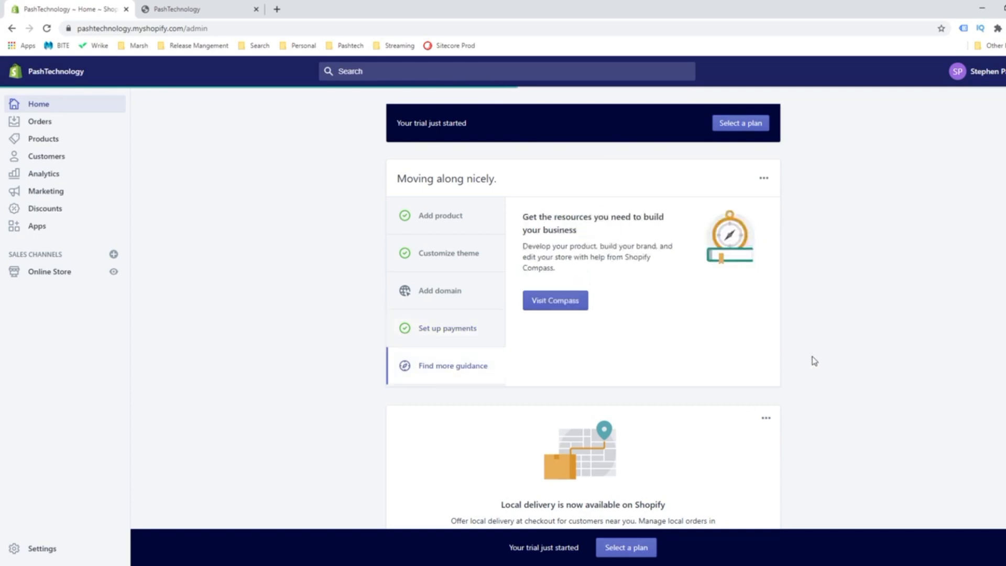
scroll(814, 361, down, 5)
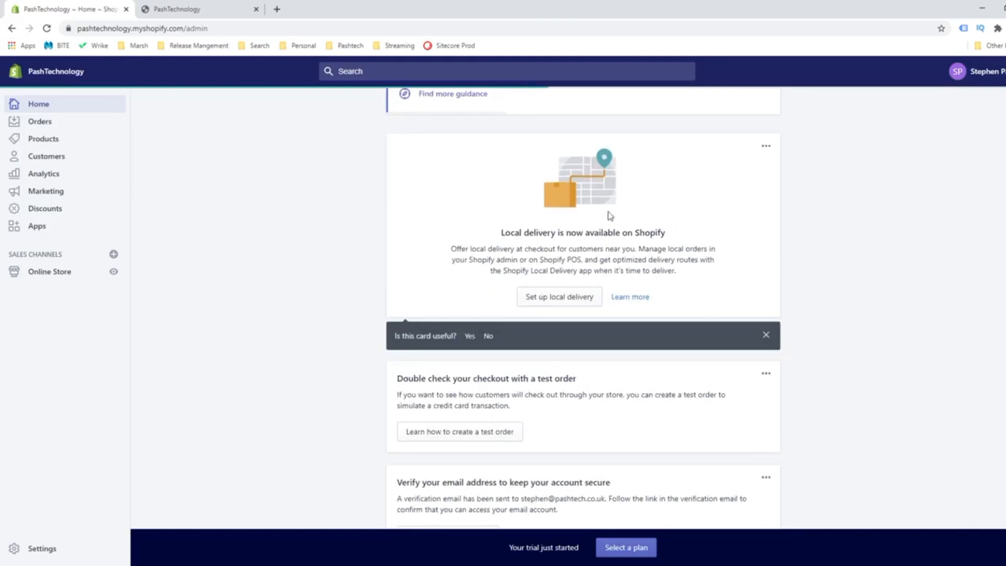
scroll(639, 417, down, 6)
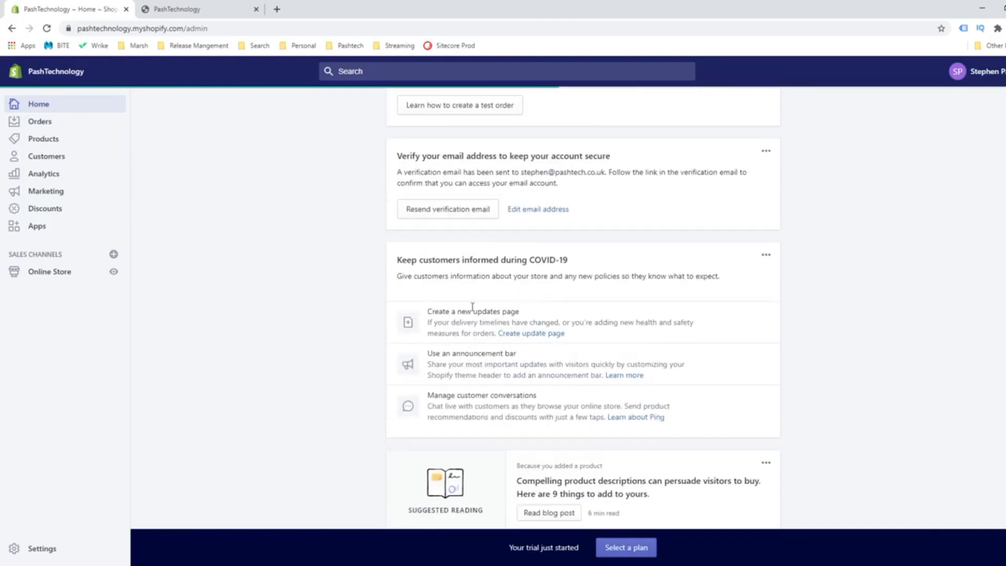
scroll(707, 465, down, 6)
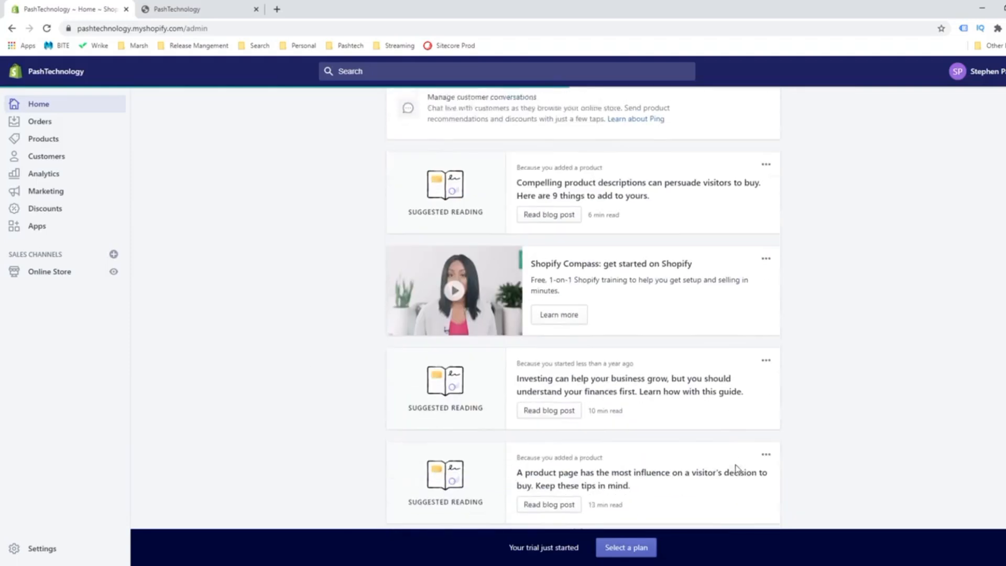
scroll(622, 458, down, 6)
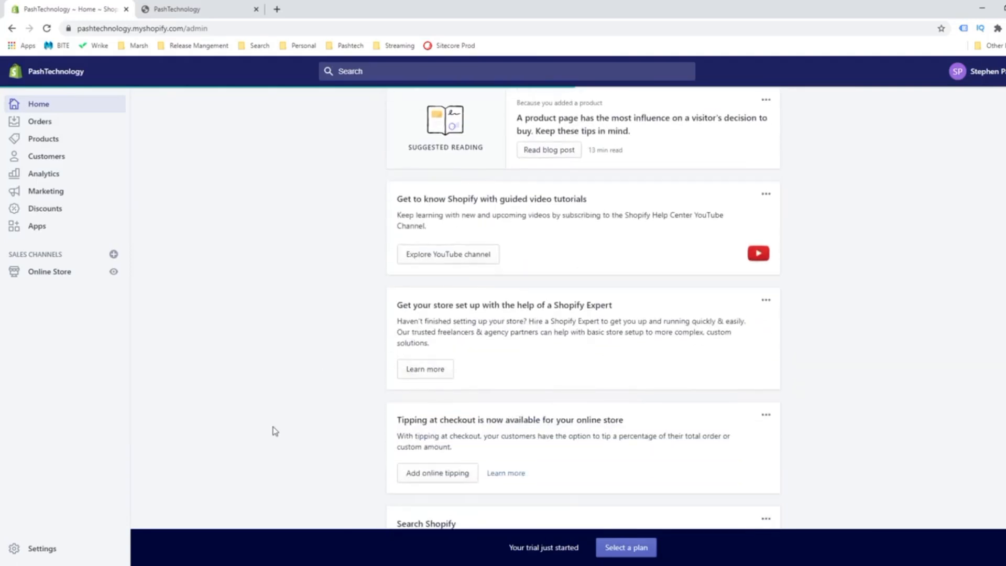
scroll(298, 358, up, 12)
scroll(298, 359, up, 5)
click(70, 129)
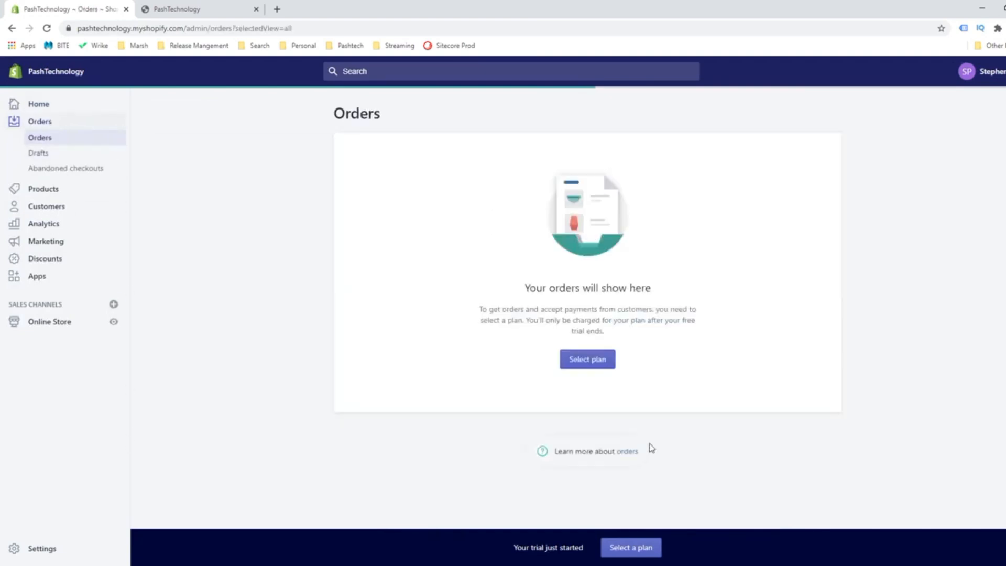
Pick the Basic Shopify plan and try credit card before switching payment back to PayPal.
click(588, 365)
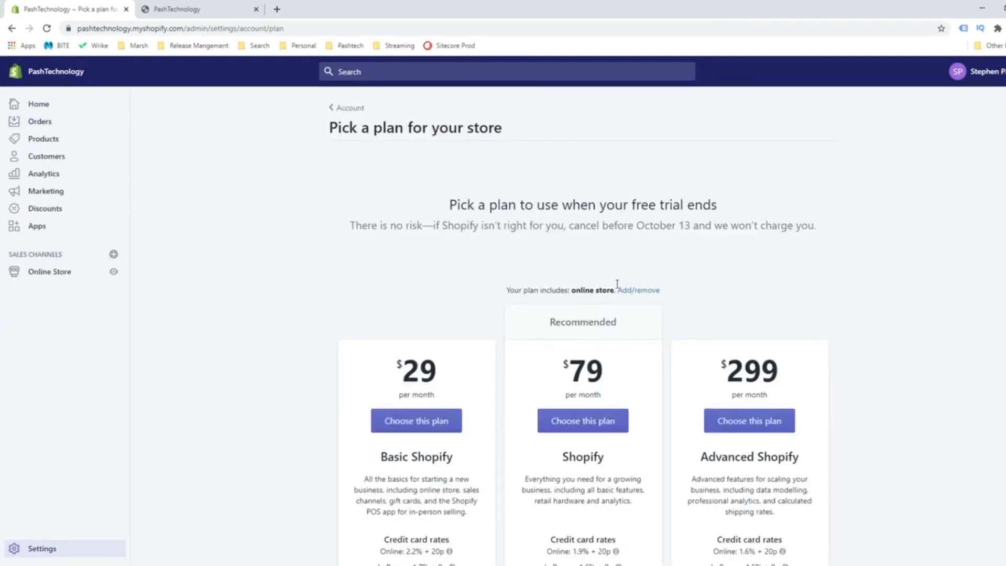
scroll(482, 269, down, 6)
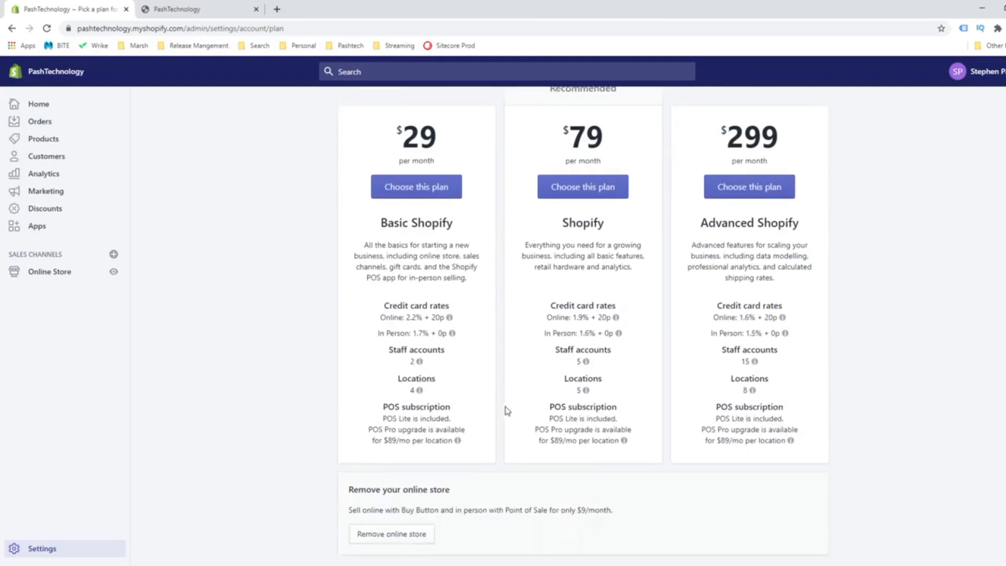
scroll(466, 459, up, 5)
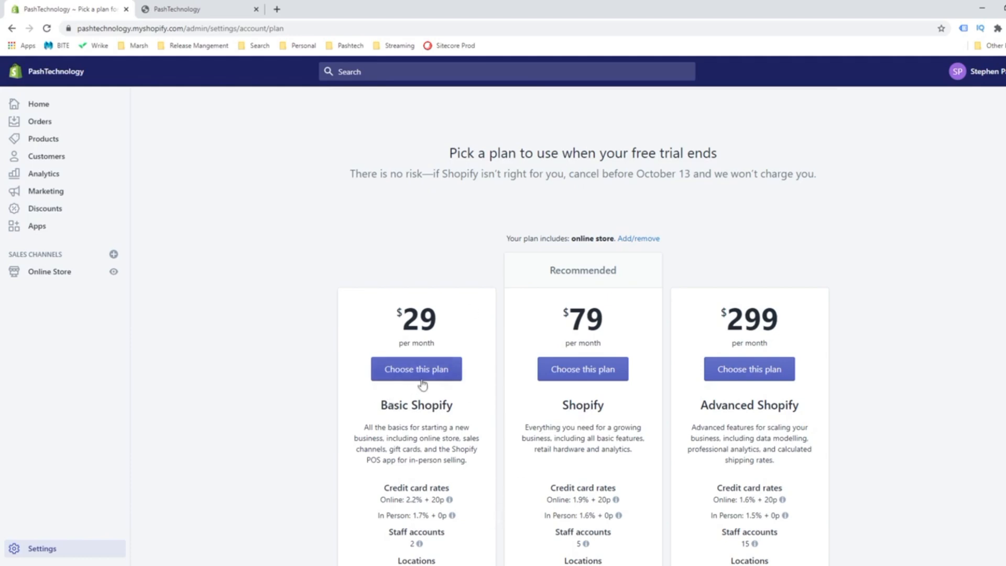
click(440, 376)
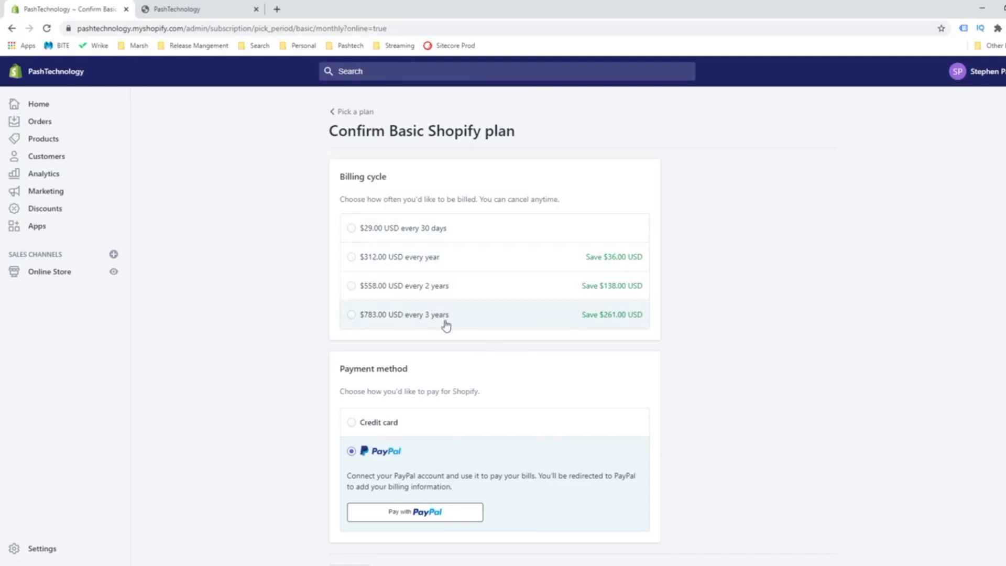
scroll(576, 377, down, 1)
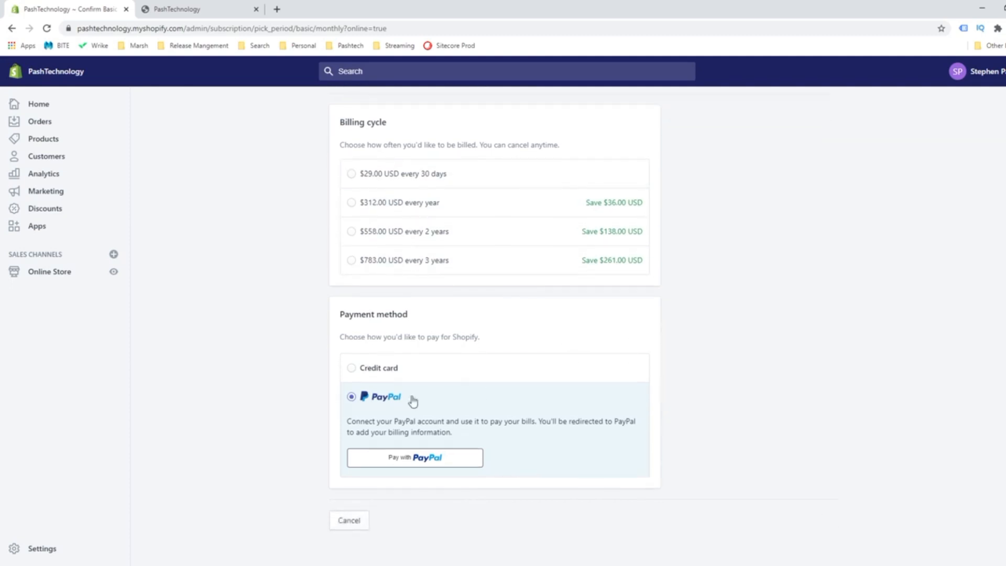
click(351, 368)
click(369, 438)
Return to the plan list and highlight the note about cancelling before October 13.
click(12, 29)
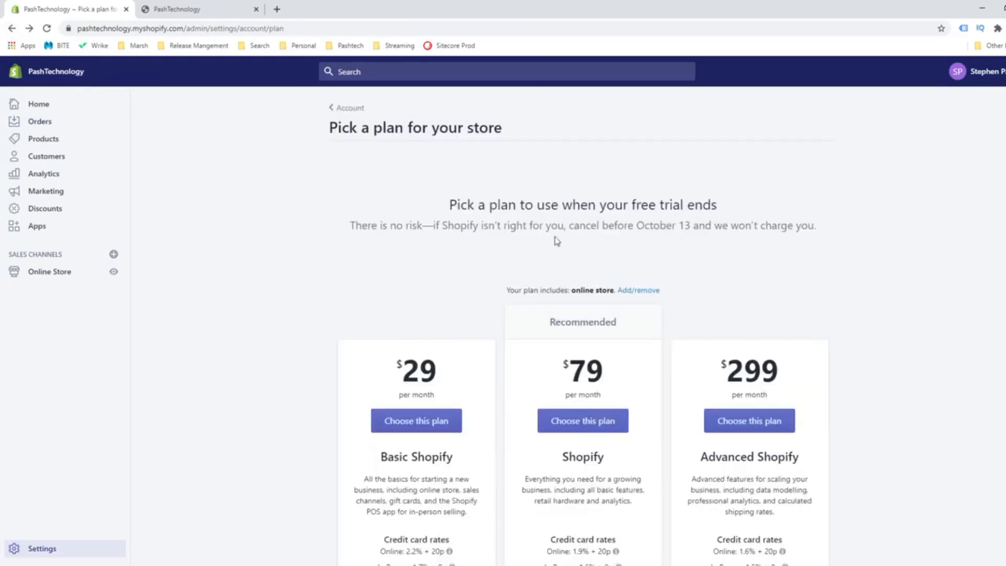
drag(504, 226, 826, 237)
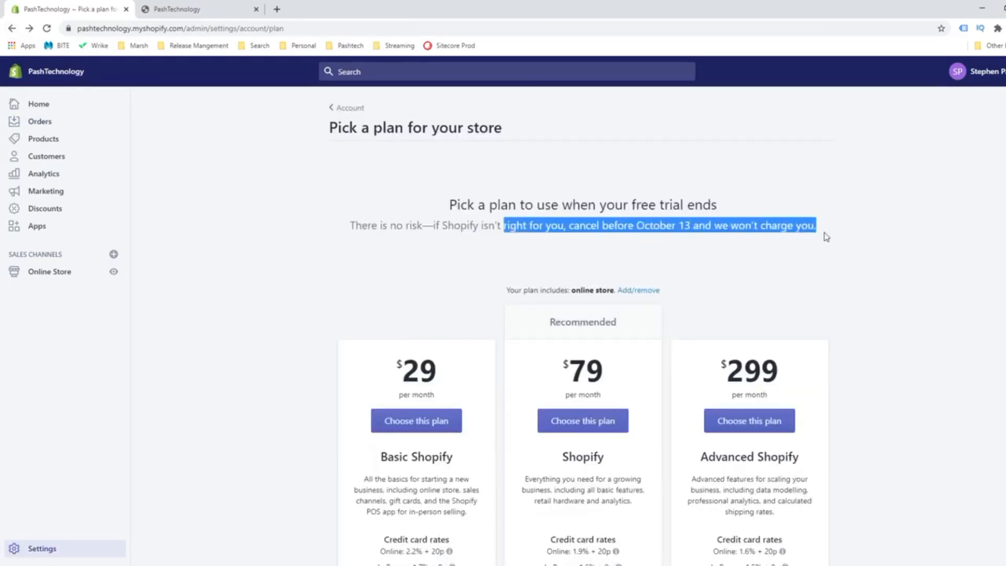
click(296, 160)
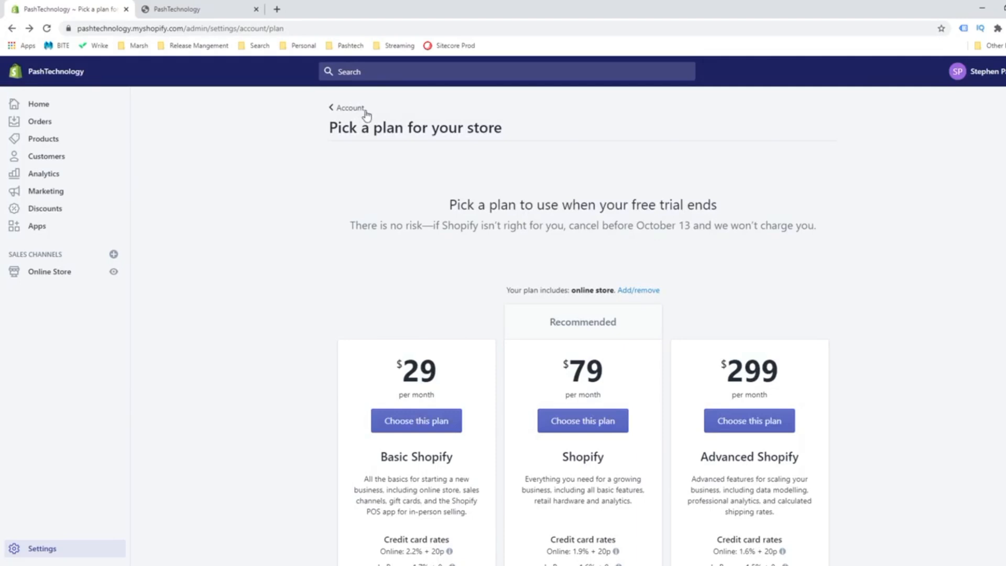
click(53, 145)
Browse Orders, Drafts and Abandoned checkouts, then open the Products list showing the T Shirt.
click(41, 126)
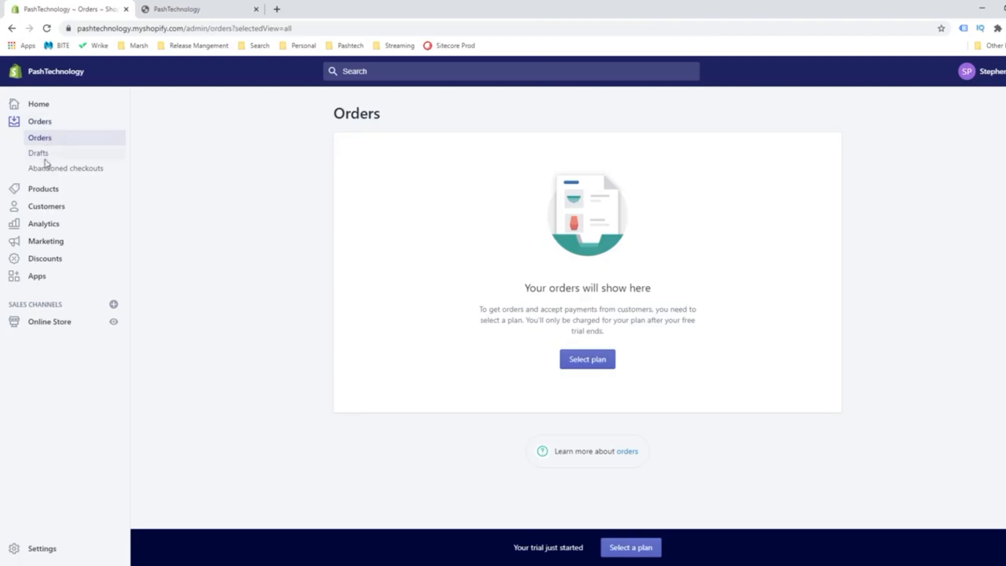
click(45, 157)
click(59, 168)
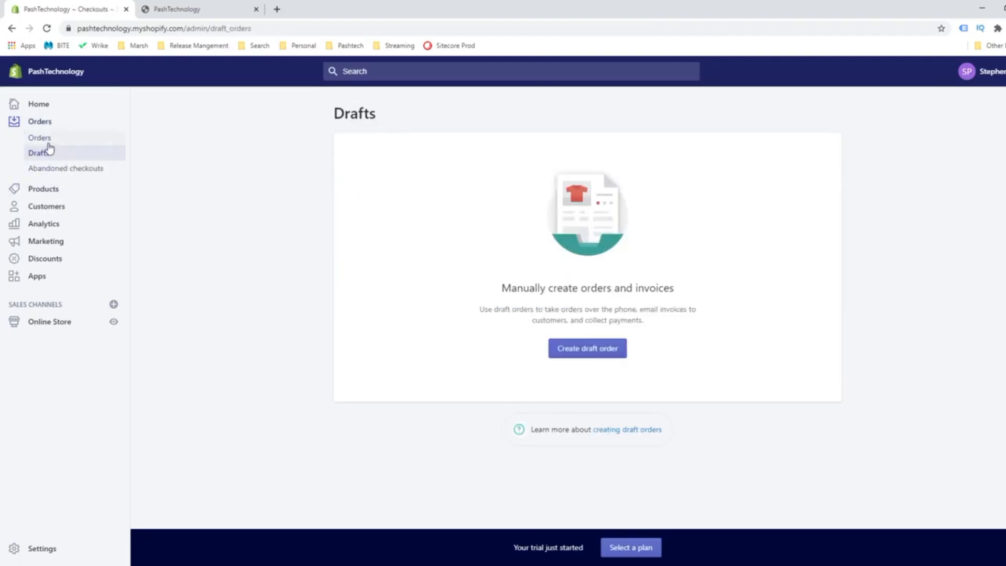
click(42, 138)
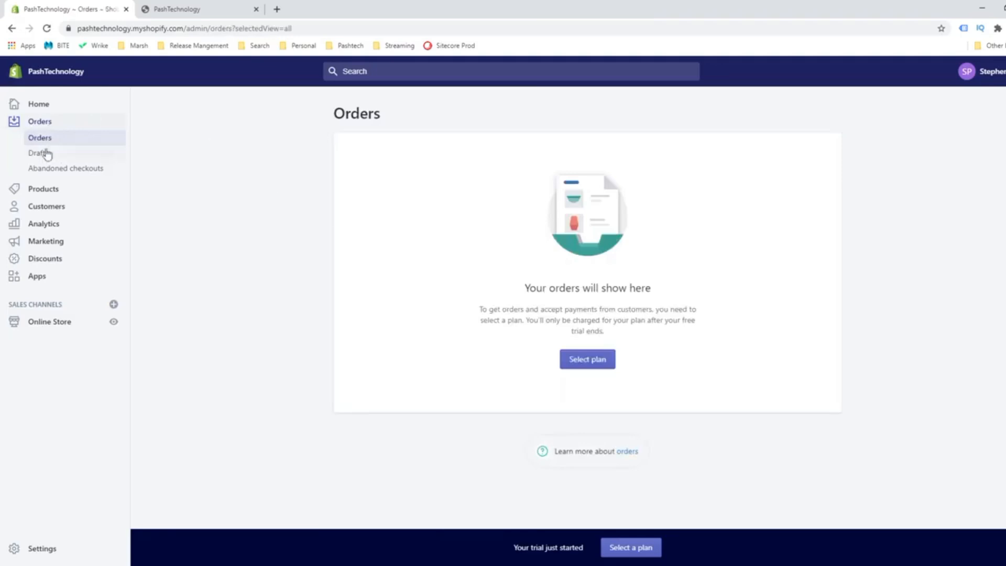
click(45, 105)
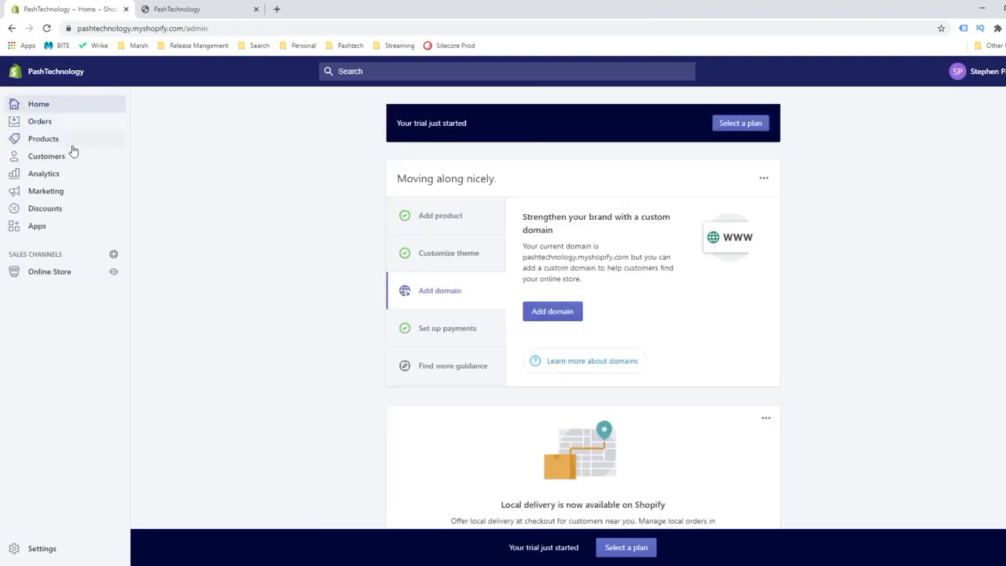
click(52, 140)
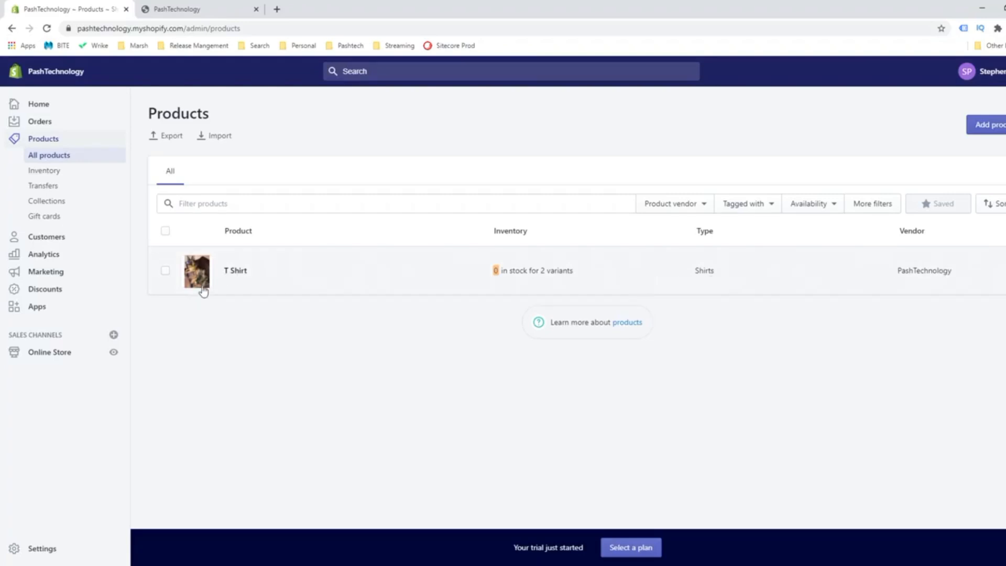
click(168, 277)
click(168, 277)
click(177, 141)
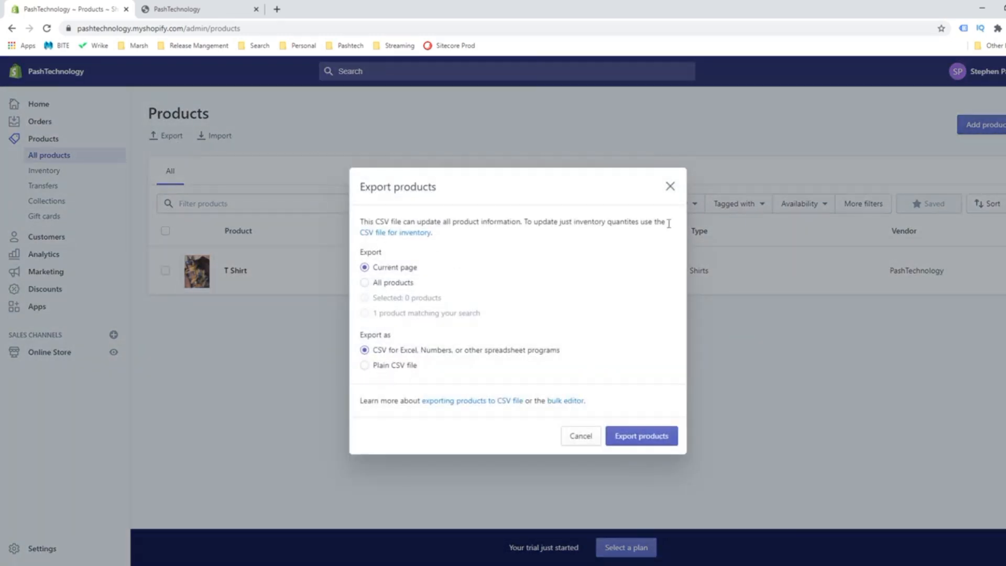
click(670, 186)
click(212, 137)
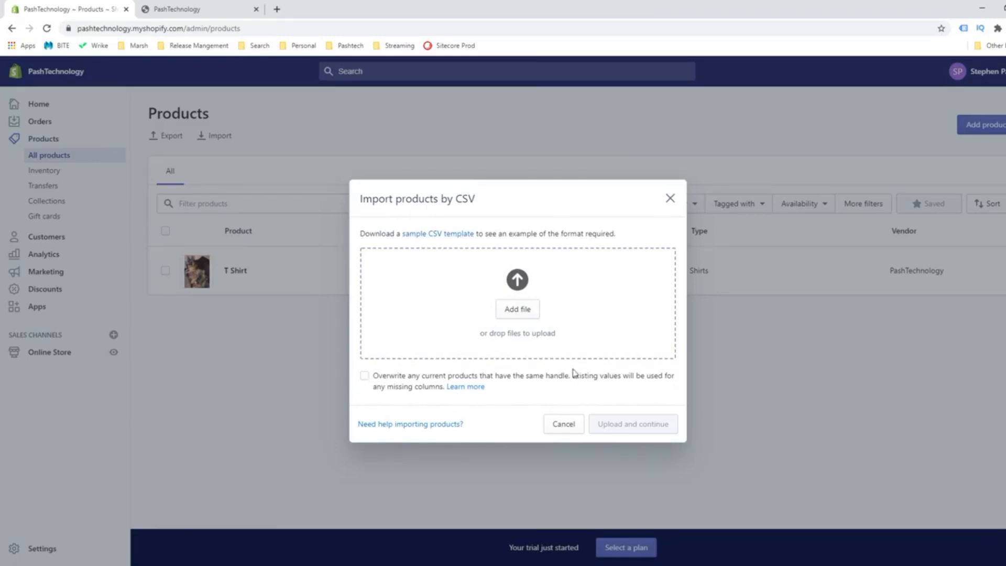
click(564, 429)
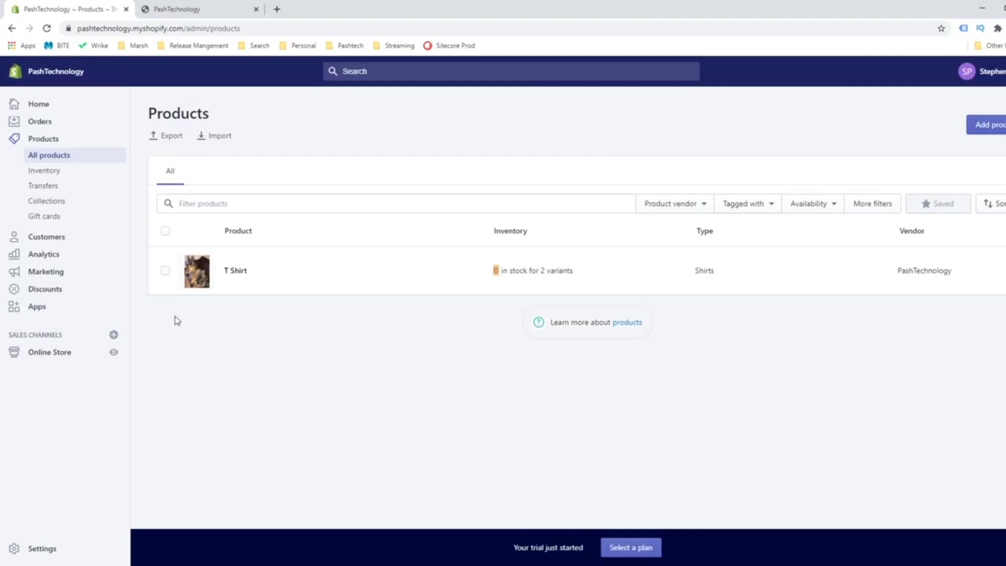
Set T Shirt inventory to 2 Large and 4 Medium available and save.
click(48, 173)
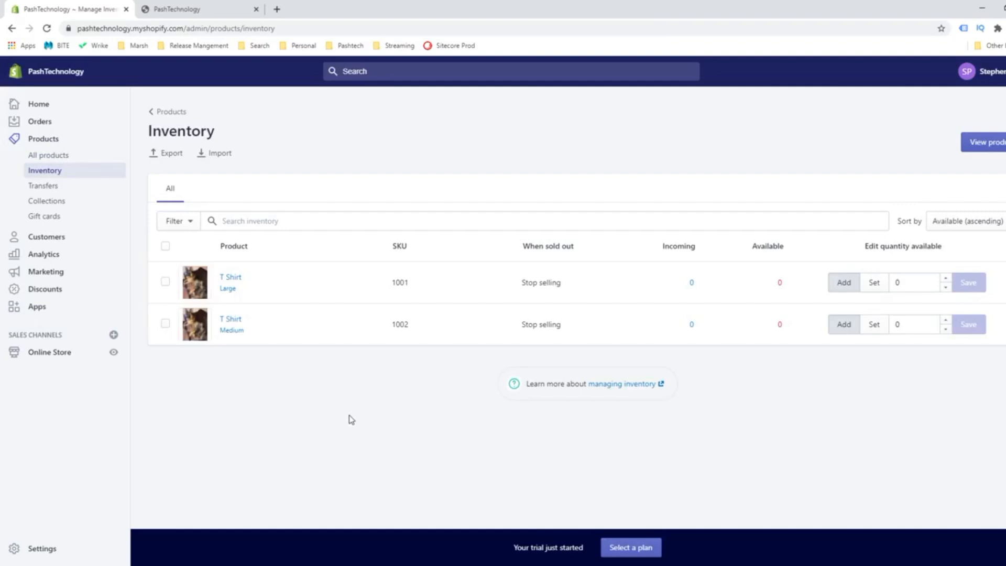
click(48, 156)
click(45, 171)
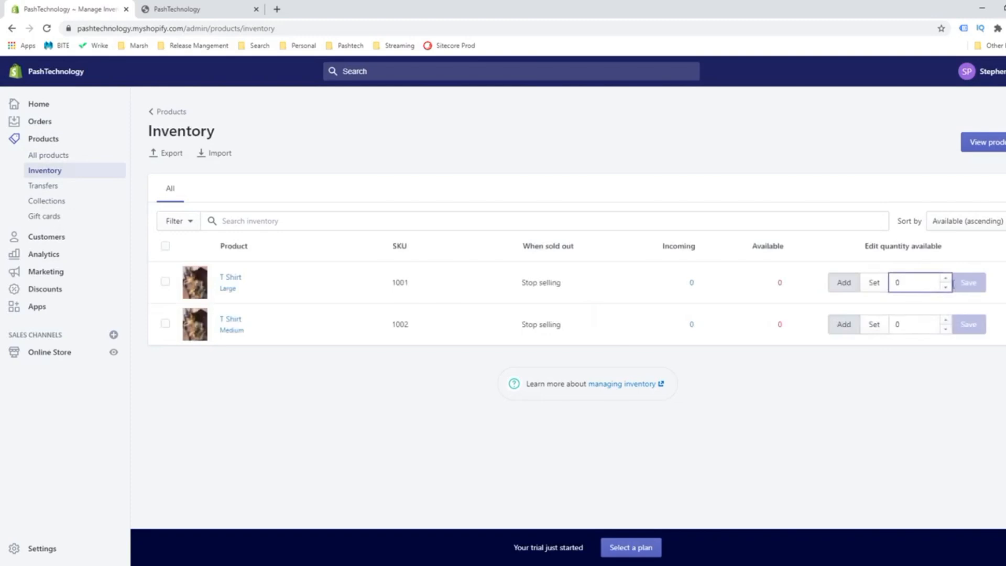
click(945, 279)
click(946, 279)
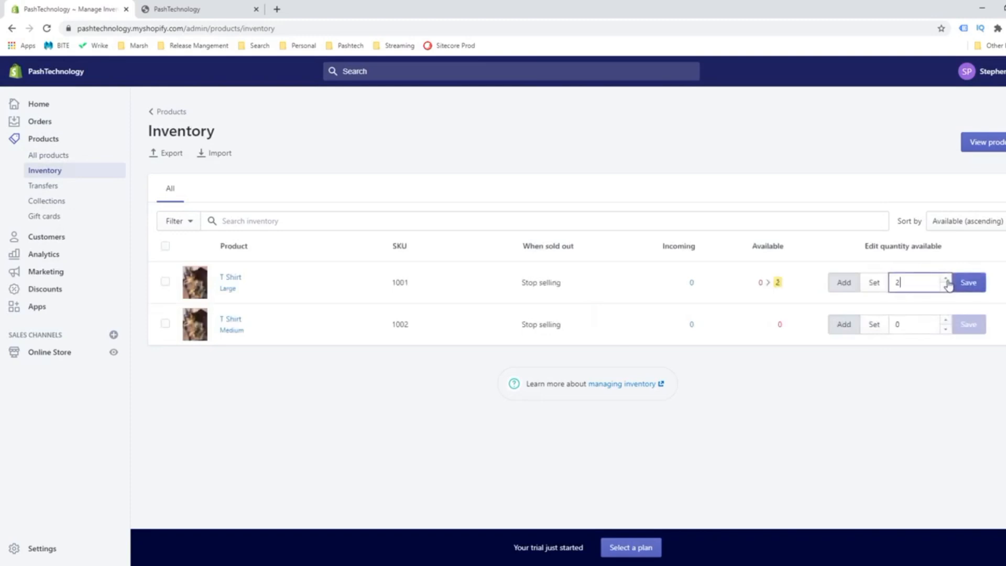
click(946, 321)
click(946, 321)
click(946, 321)
click(946, 321)
click(967, 284)
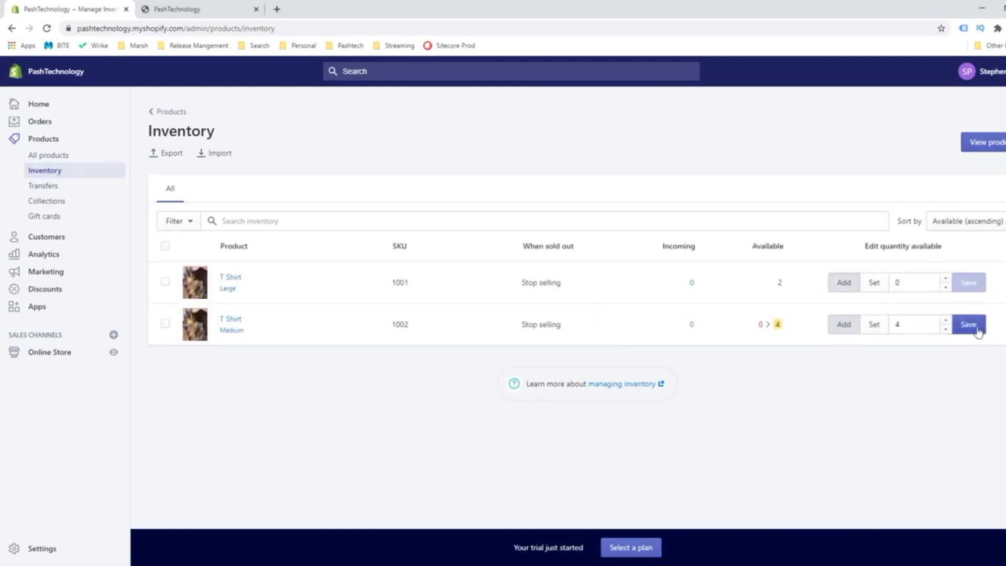
click(946, 279)
click(946, 287)
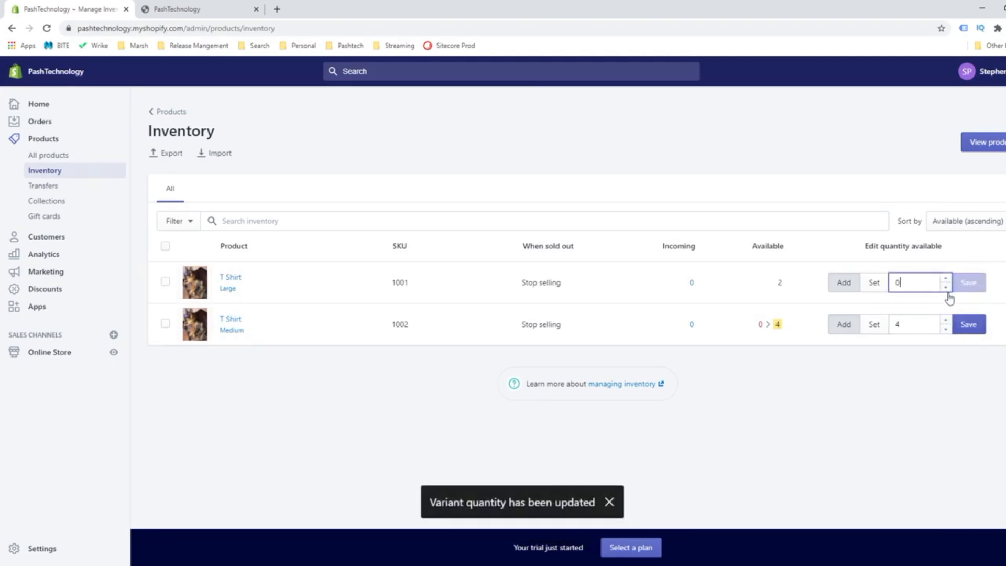
click(974, 324)
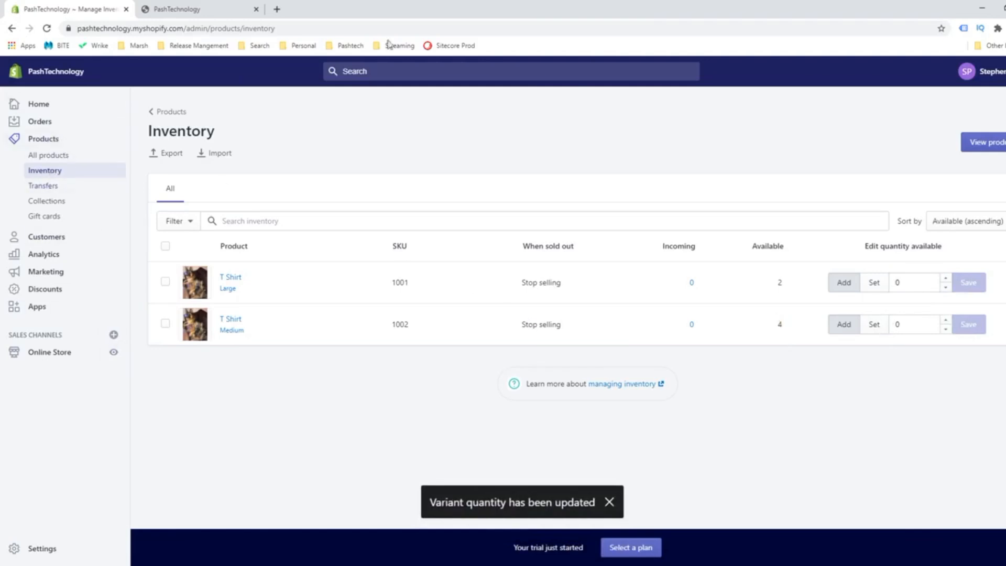
View the T Shirt page on the live storefront, try its quantity selector, then return to admin.
click(220, 9)
click(270, 121)
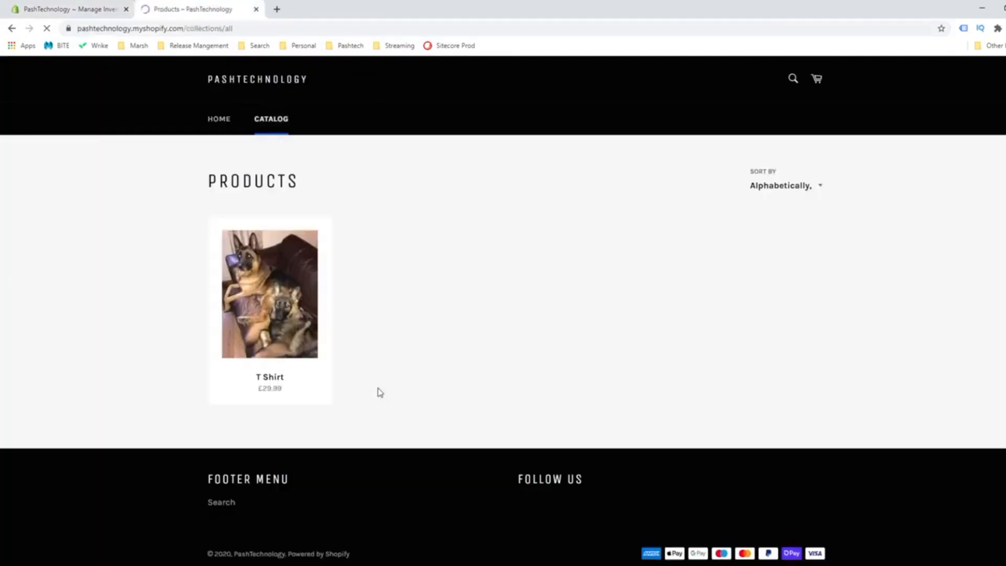
click(279, 396)
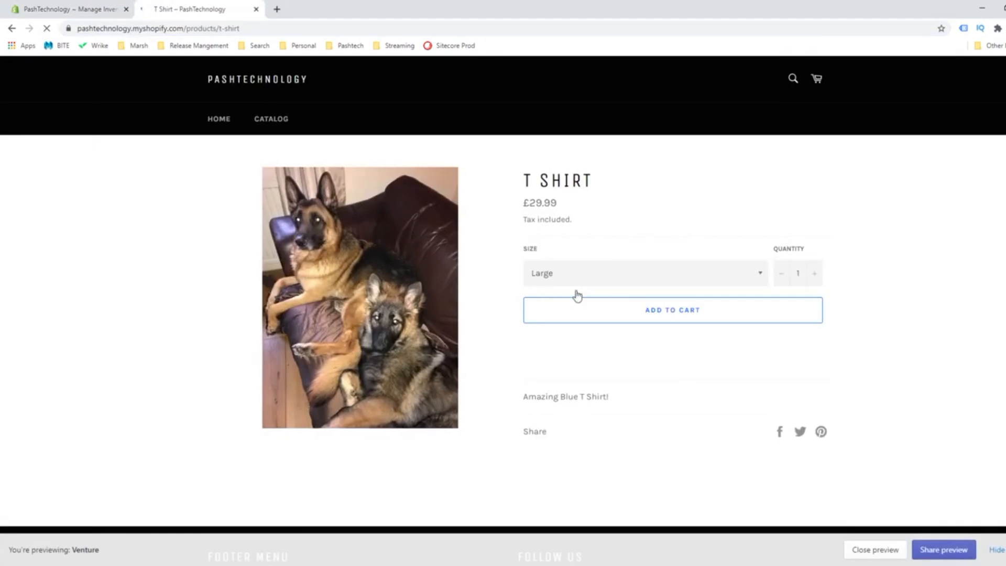
click(813, 275)
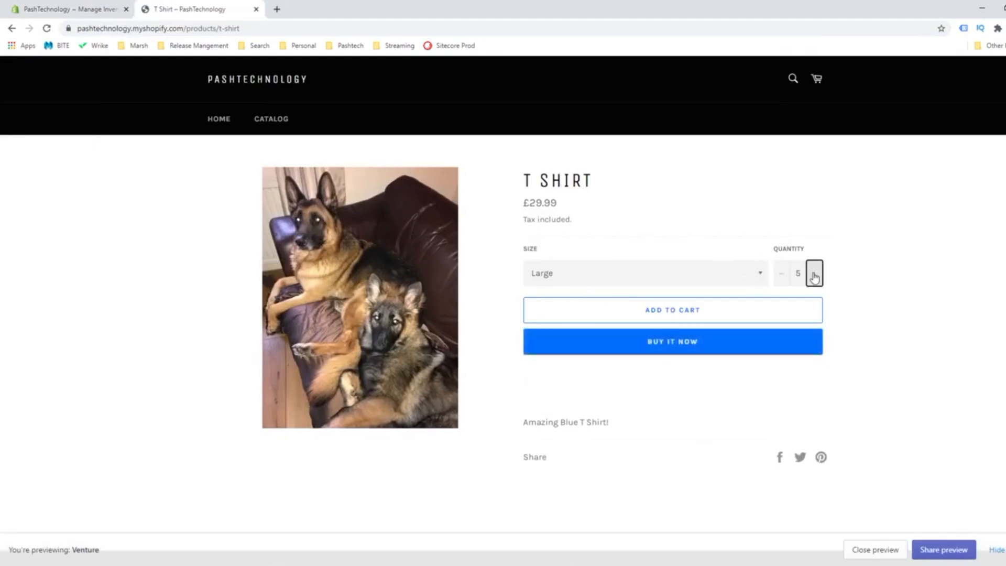
click(780, 274)
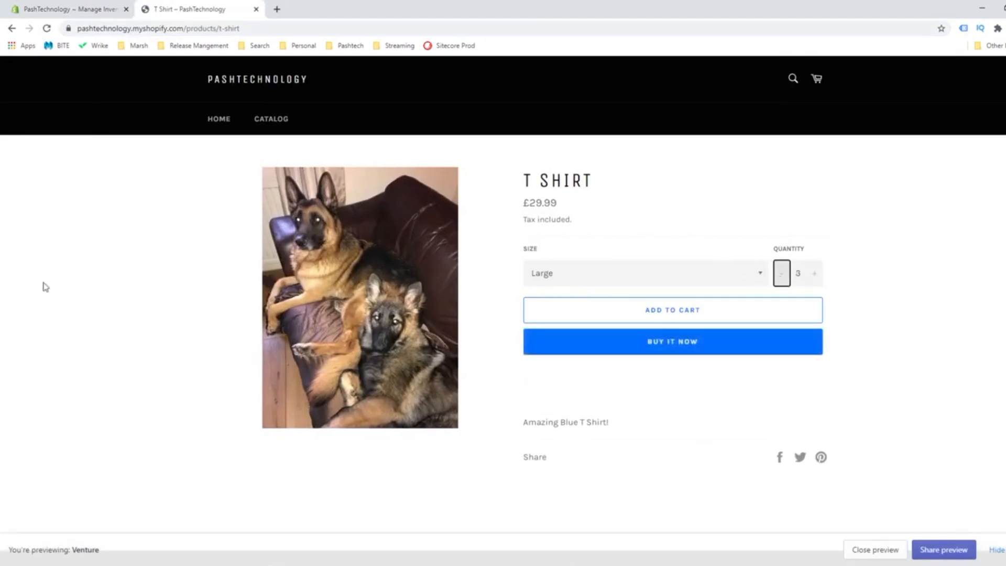
click(90, 9)
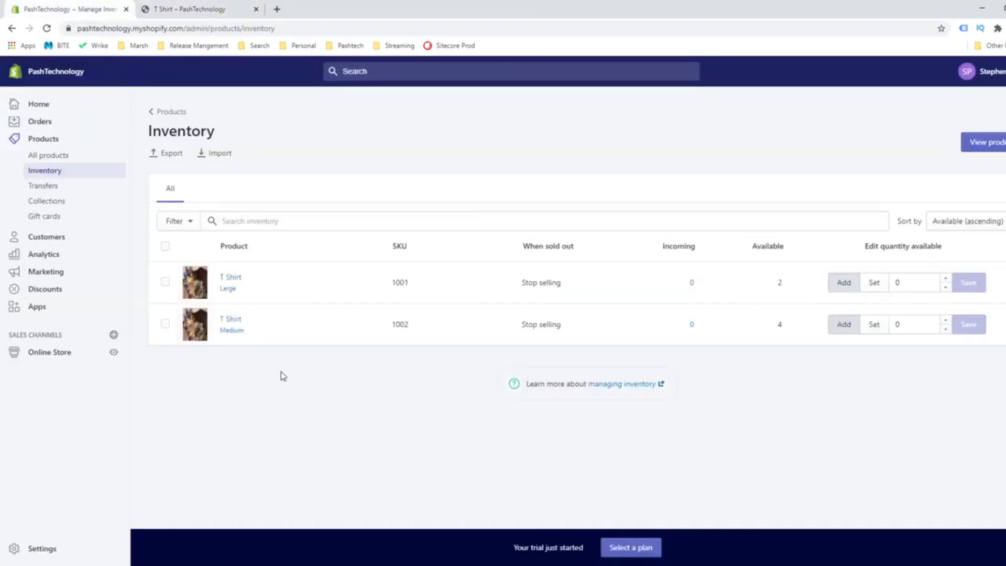
Browse the Transfers and Collections pages, then look over the Gift cards page.
click(45, 190)
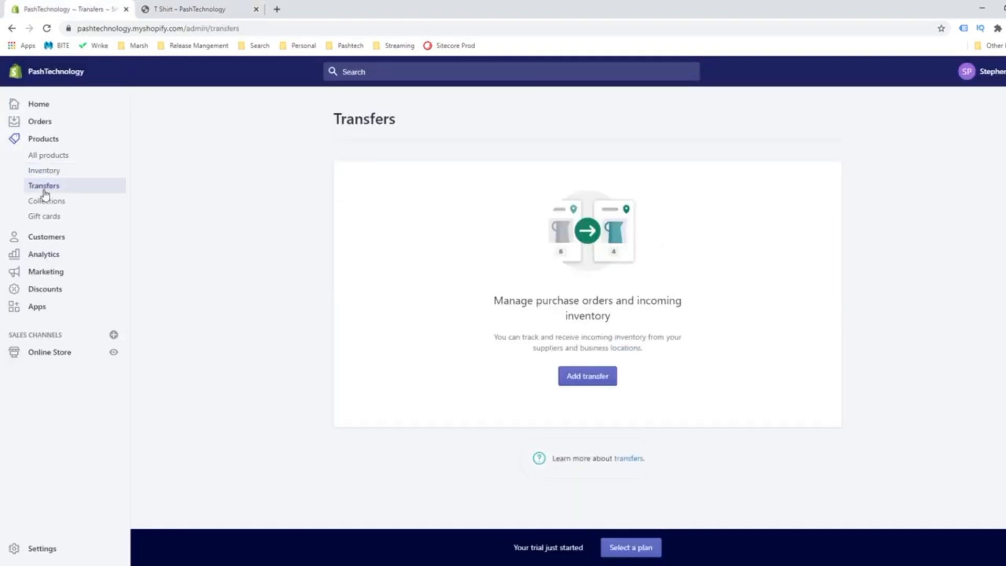
click(56, 203)
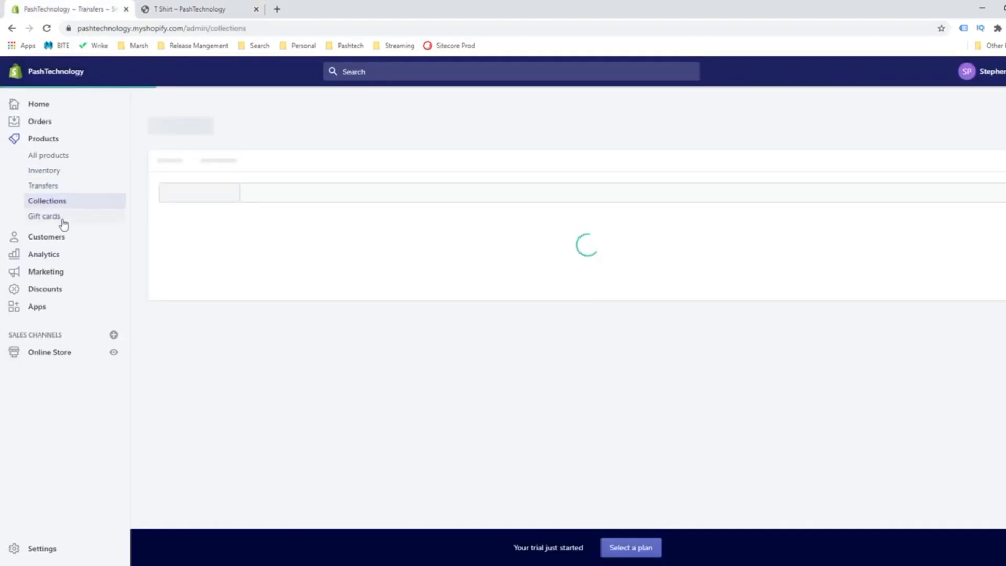
click(52, 219)
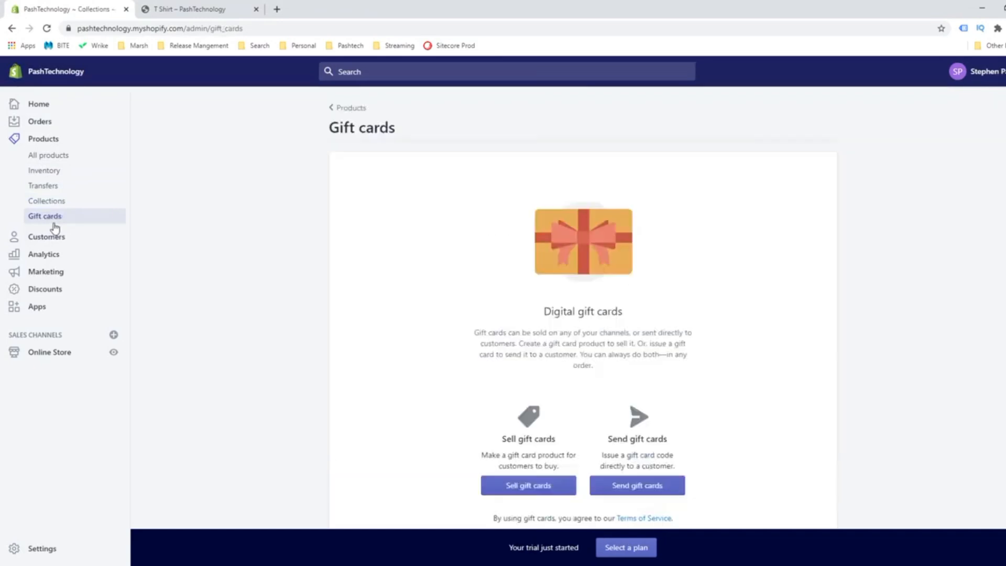
scroll(296, 376, down, 2)
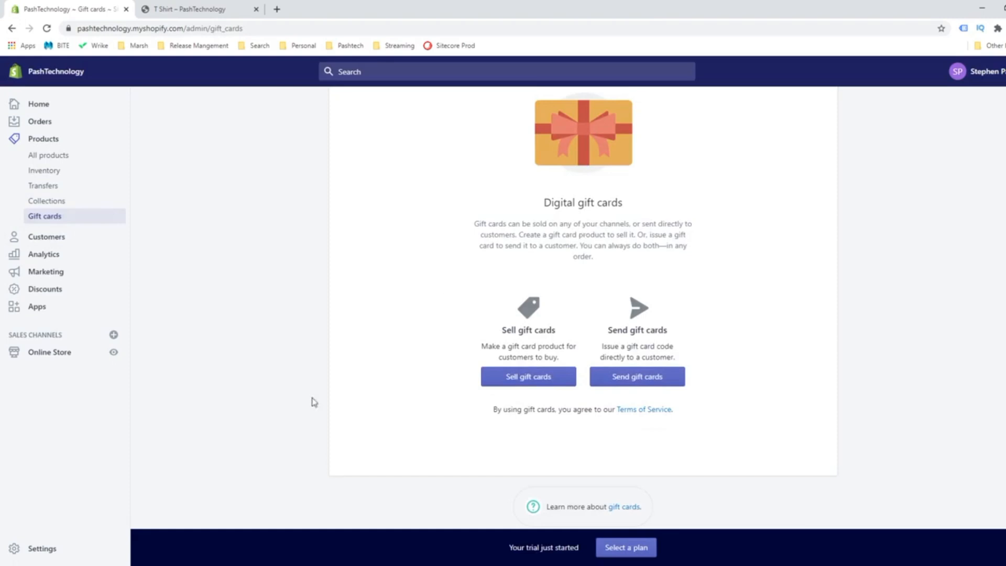
scroll(470, 378, up, 2)
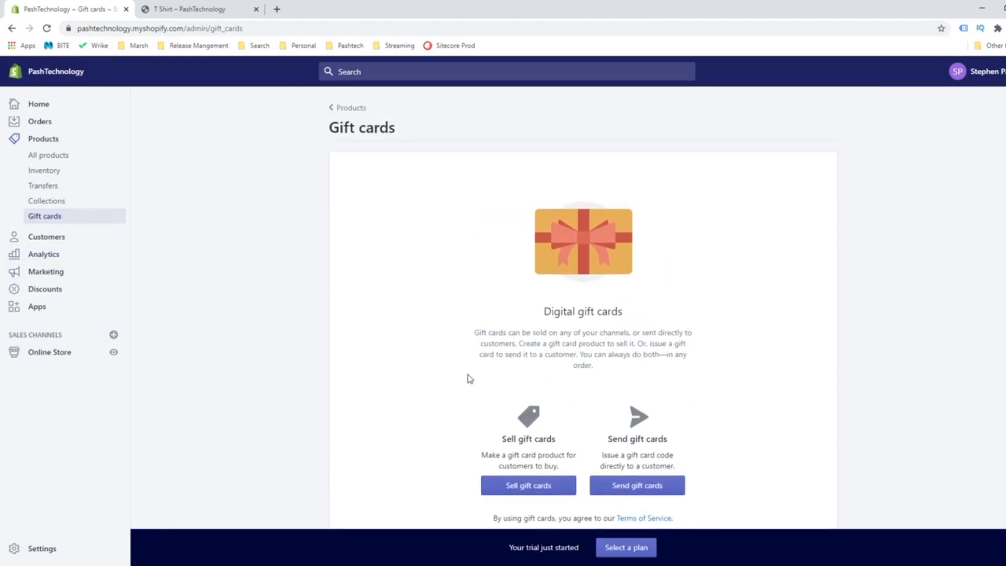
scroll(649, 432, down, 1)
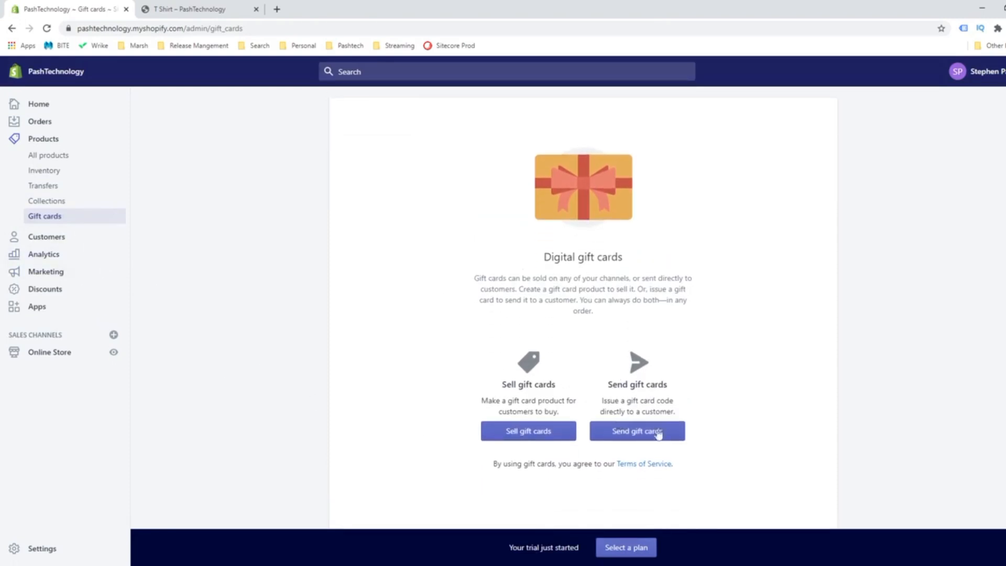
Preview the new gift card product form with its default denominations, then go back.
click(522, 438)
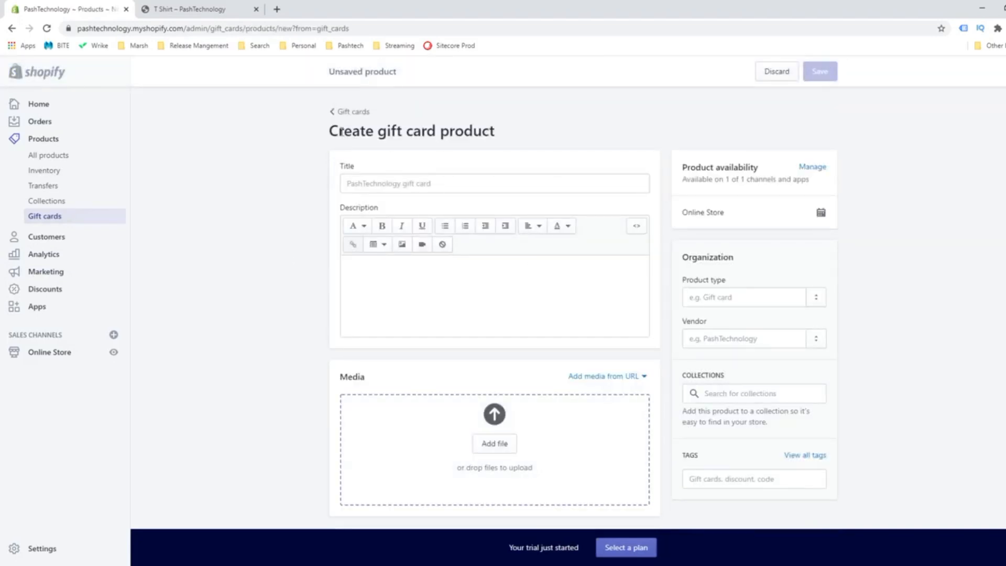
scroll(354, 438, down, 5)
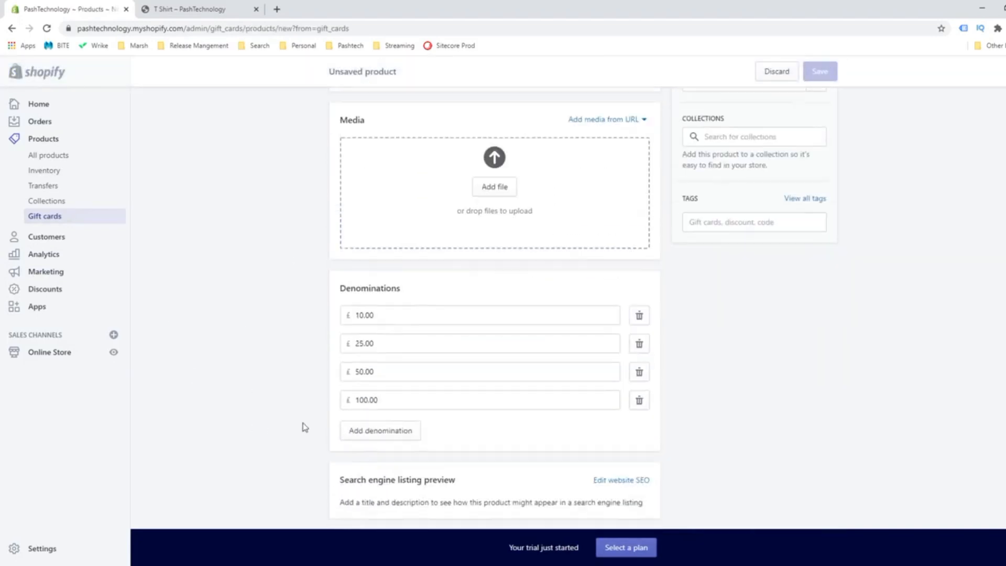
scroll(316, 426, up, 5)
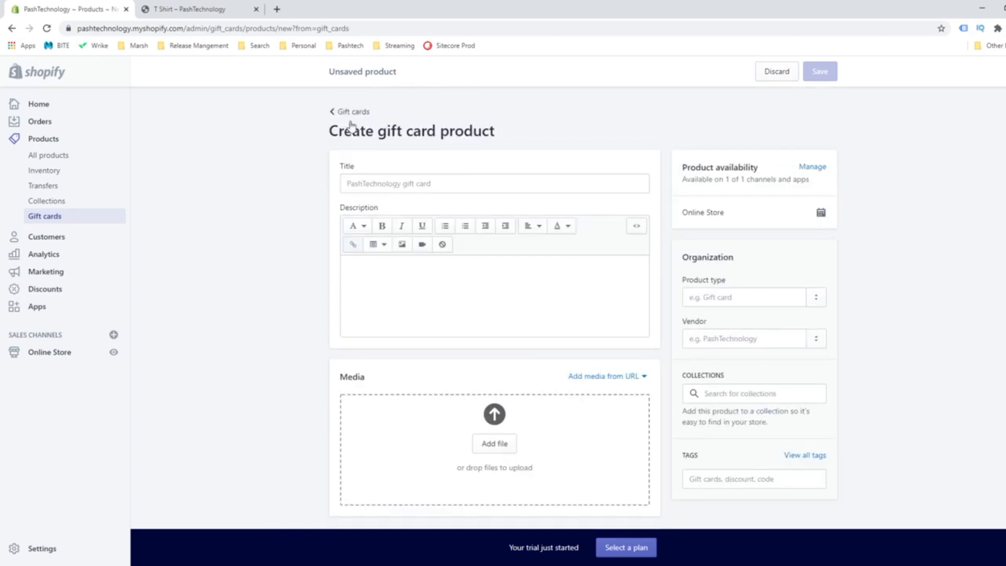
click(351, 123)
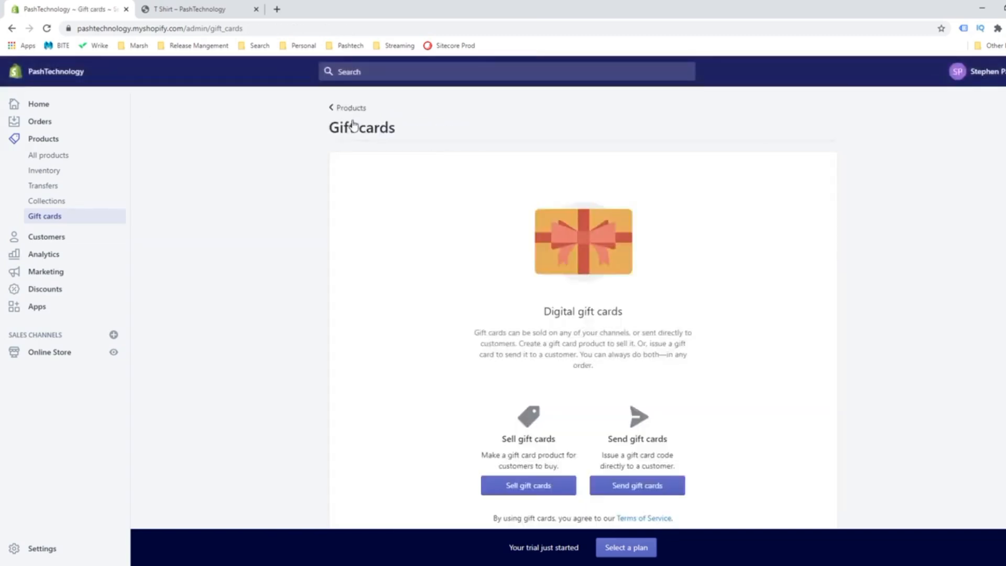
Open Customers and glance at the Import customers by CSV dialog.
click(39, 242)
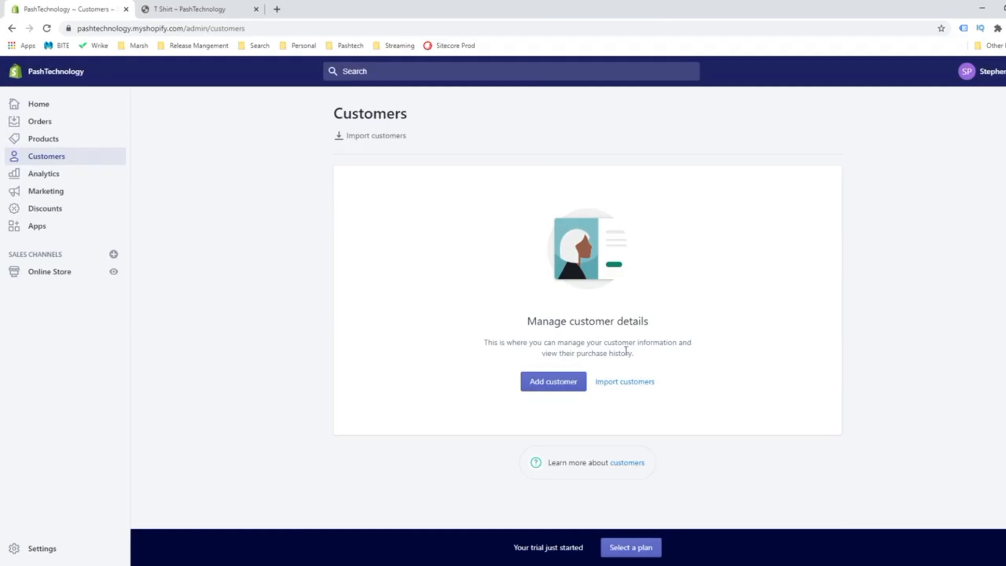
click(635, 384)
click(670, 189)
Look over the Add customer form, then open the Analytics overview dashboard.
click(552, 381)
scroll(334, 254, down, 6)
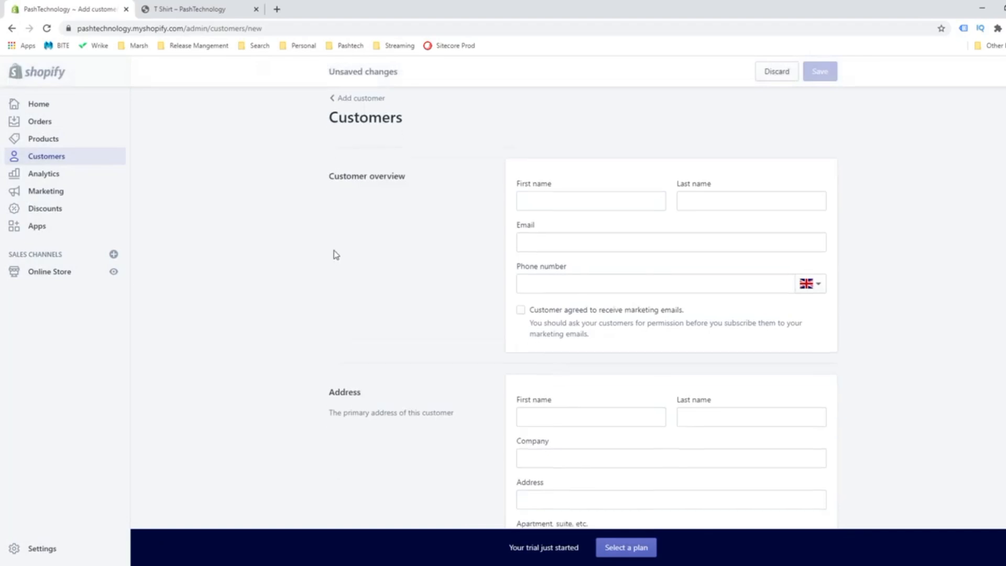
scroll(333, 253, up, 6)
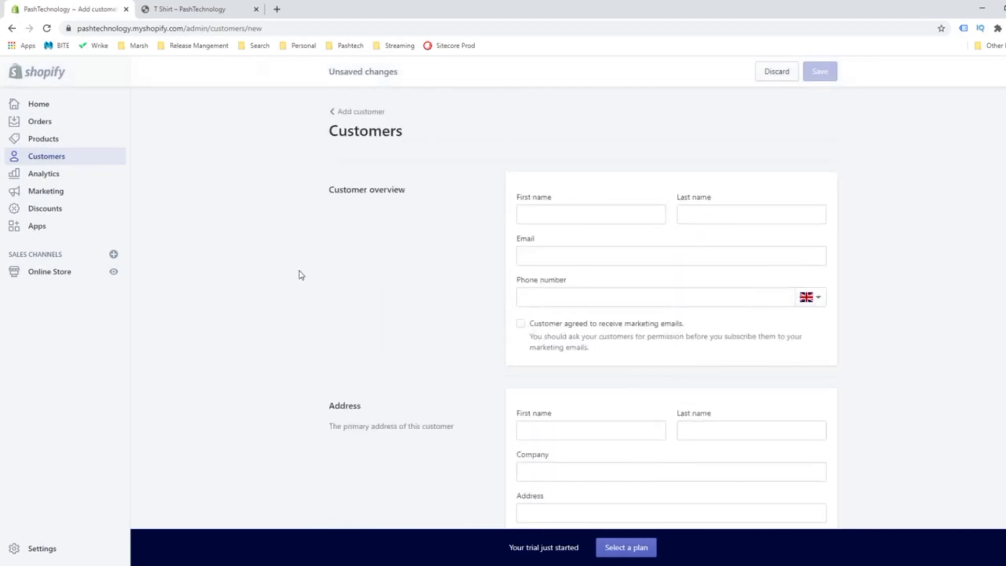
click(375, 110)
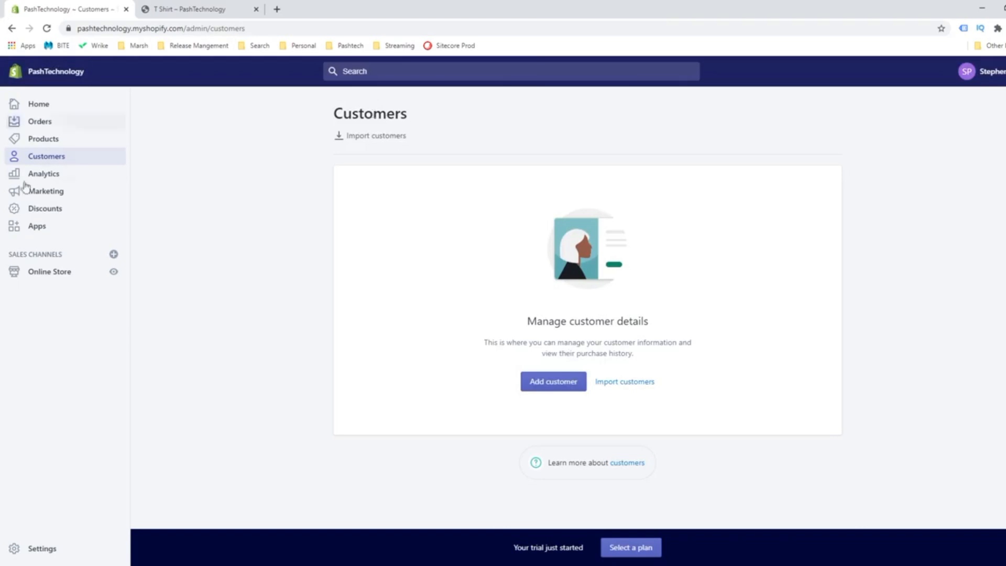
click(47, 175)
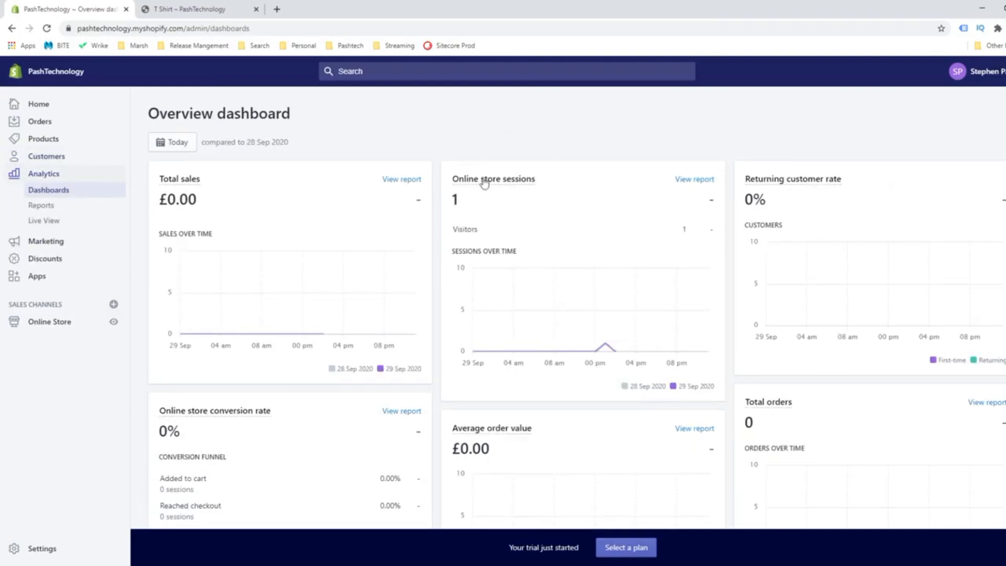
Scroll through the Overview dashboard's £0.00 sales, session and order cards.
mouse_move(617, 352)
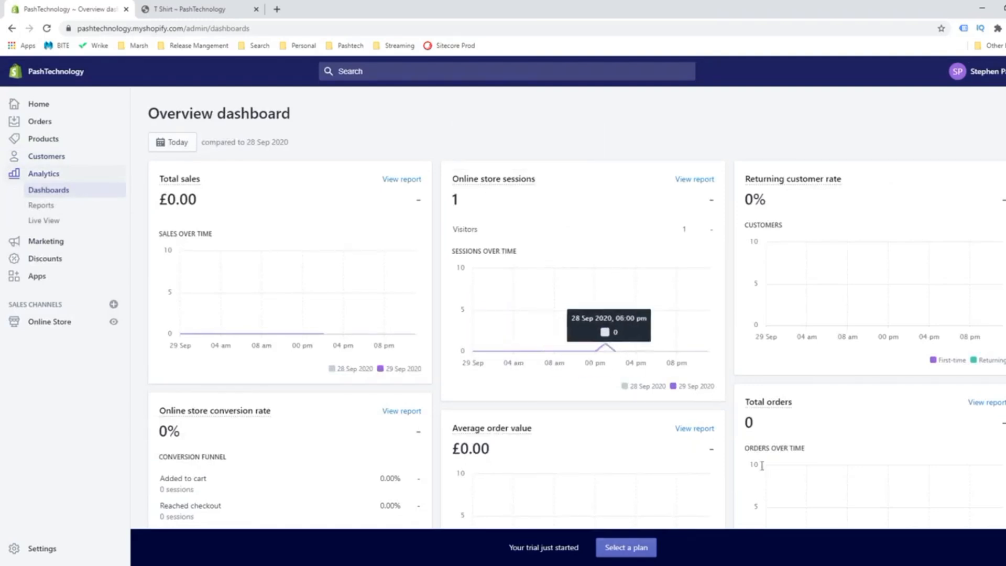
scroll(754, 335, down, 1)
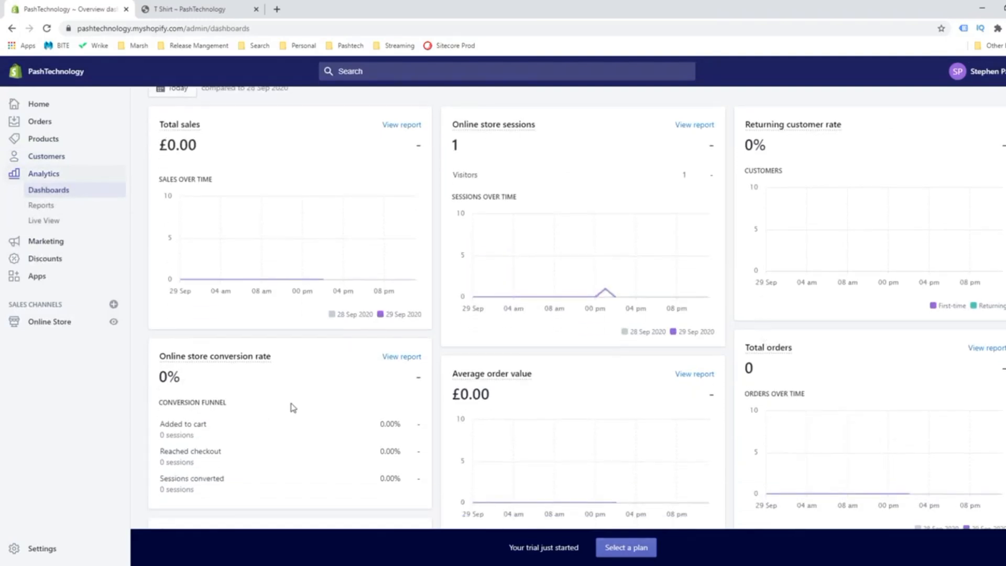
scroll(422, 455, down, 4)
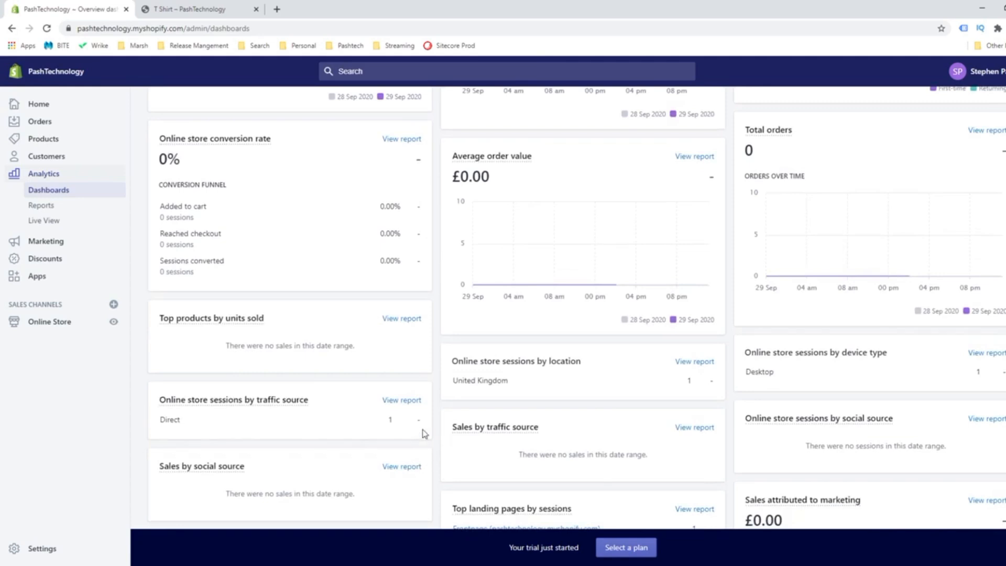
scroll(431, 442, down, 2)
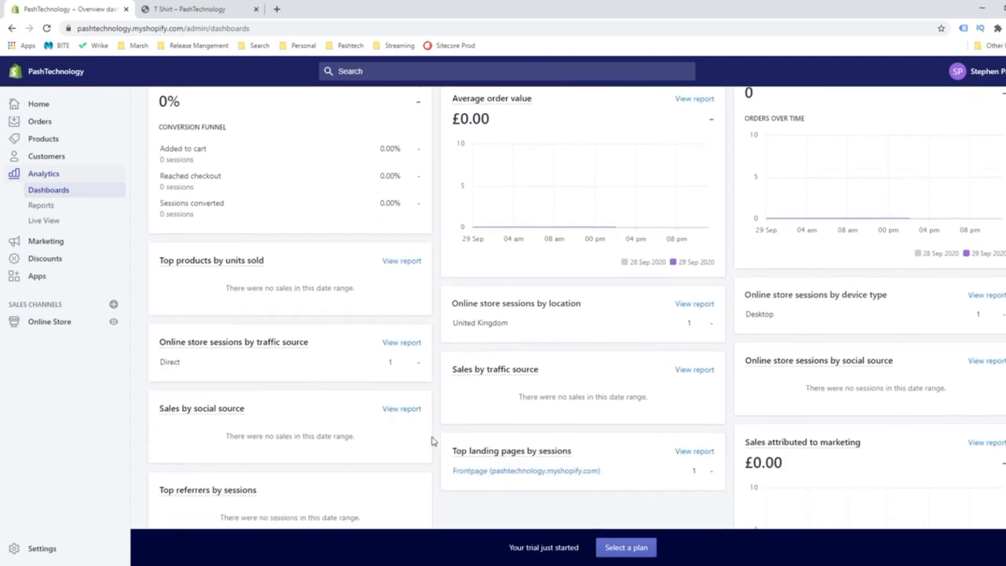
scroll(429, 466, down, 2)
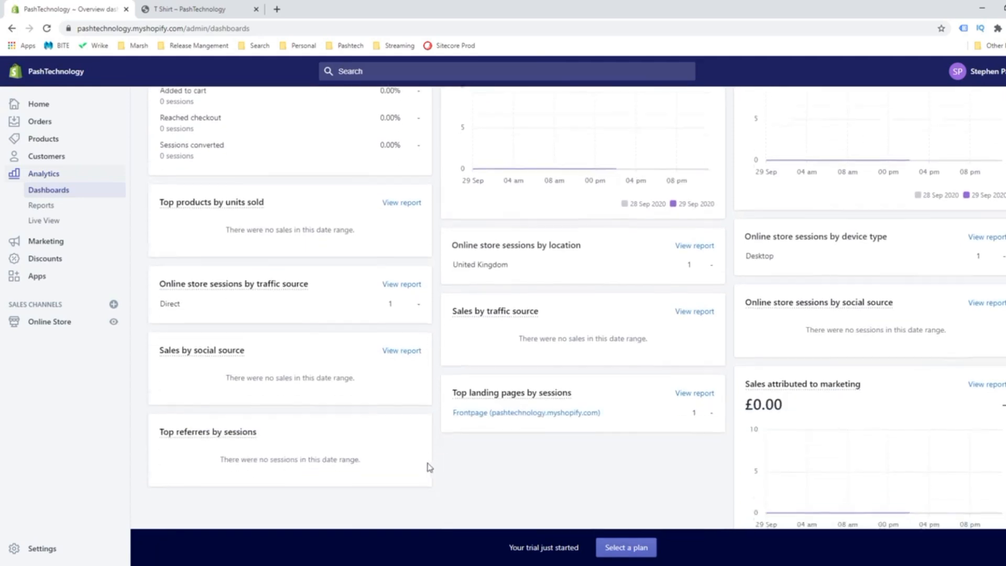
scroll(426, 471, up, 9)
Go from Reports to Live View and scroll between its visitor map and pageview charts.
click(45, 205)
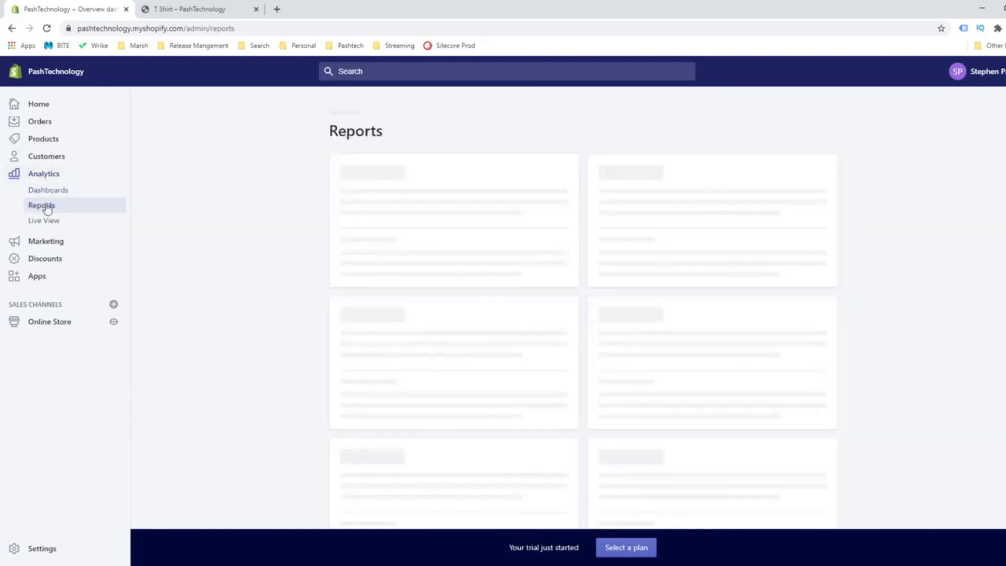
click(50, 223)
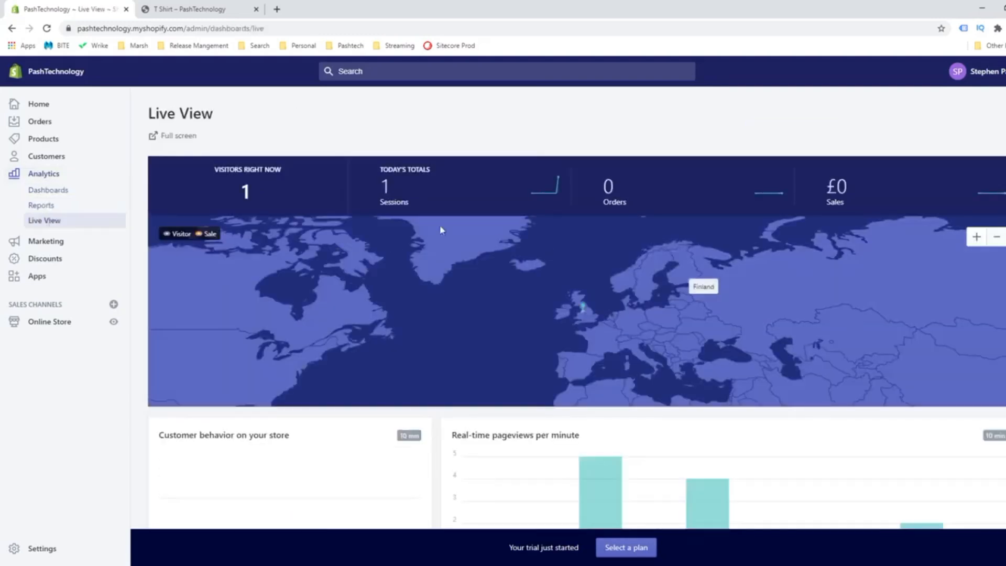
scroll(815, 472, down, 3)
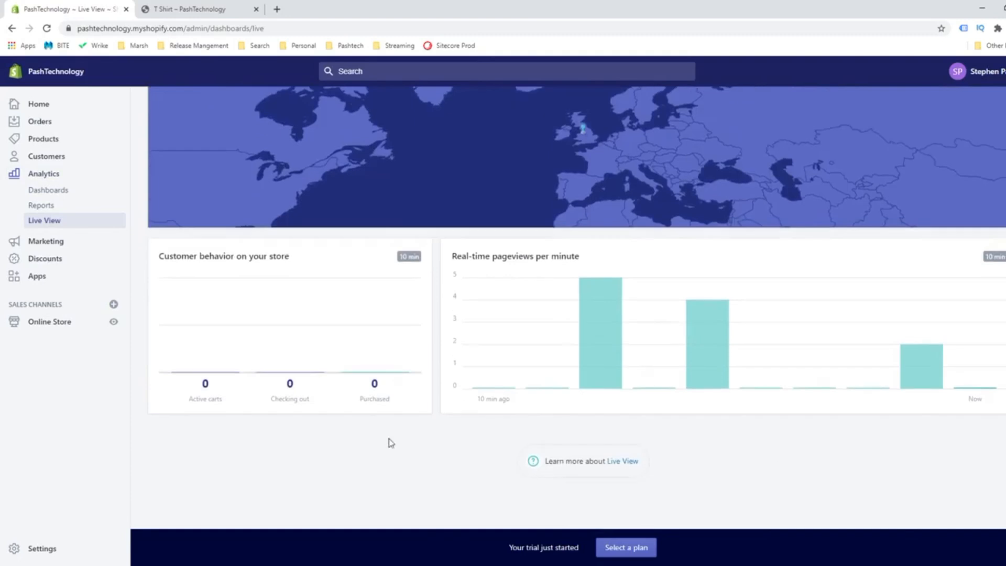
scroll(359, 473, up, 4)
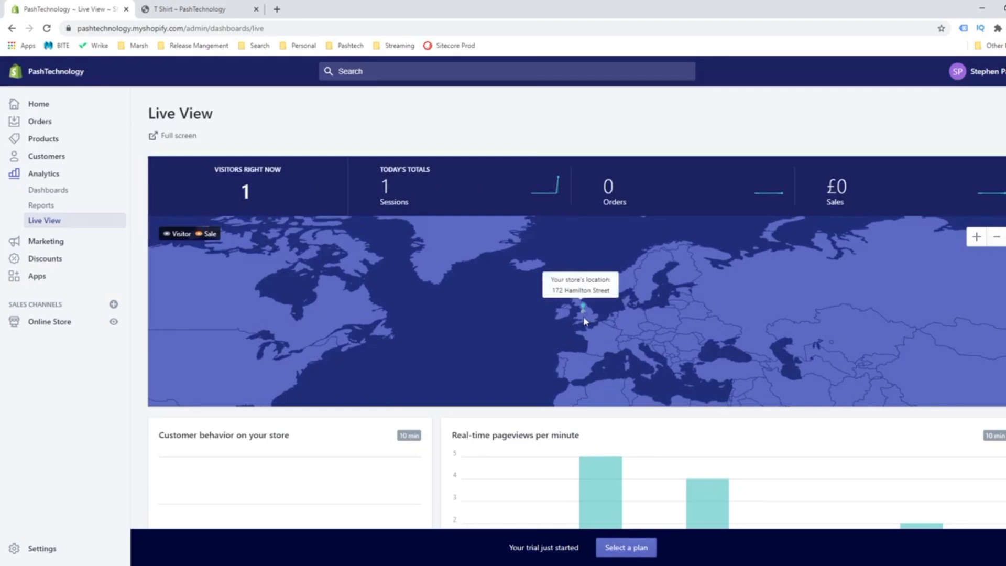
Tour the Marketing overview, Campaigns and Automations pages, ending back on Overview.
click(53, 244)
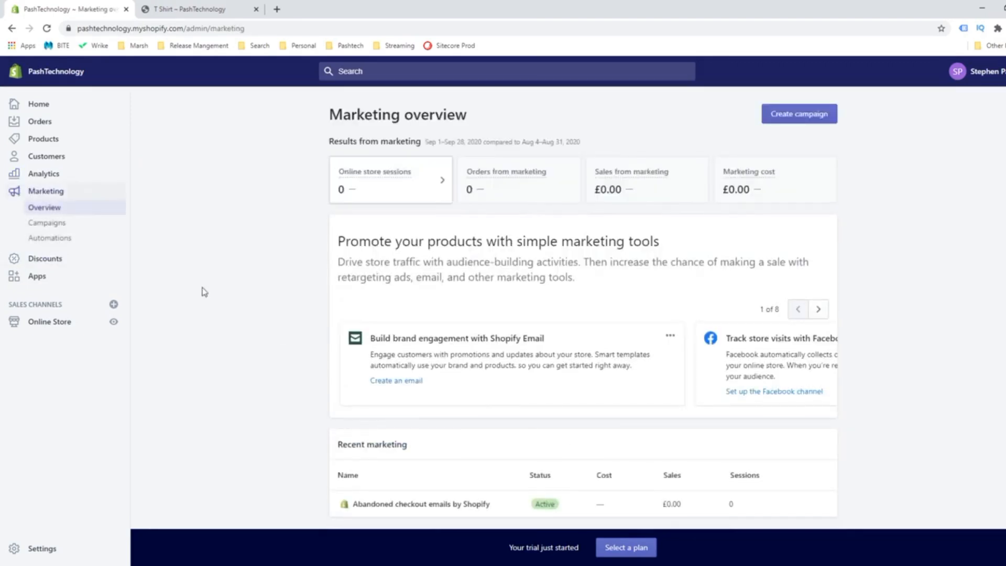
scroll(480, 327, down, 2)
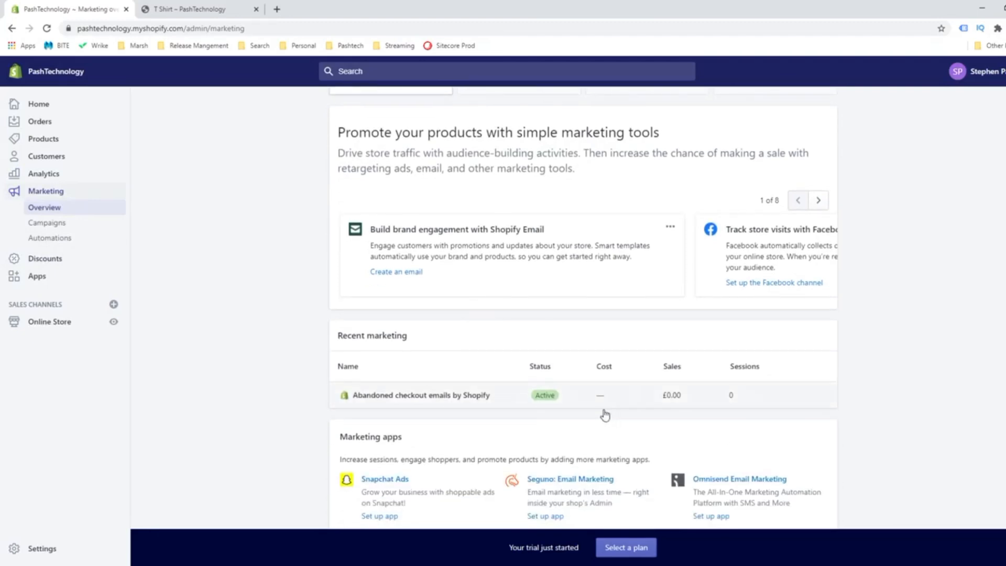
scroll(604, 416, down, 4)
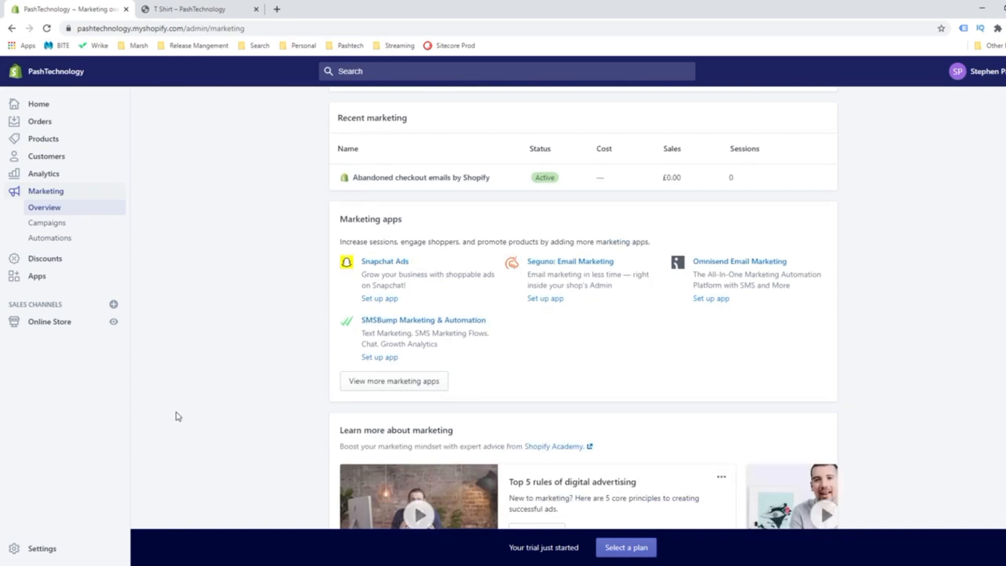
scroll(176, 414, up, 6)
click(74, 229)
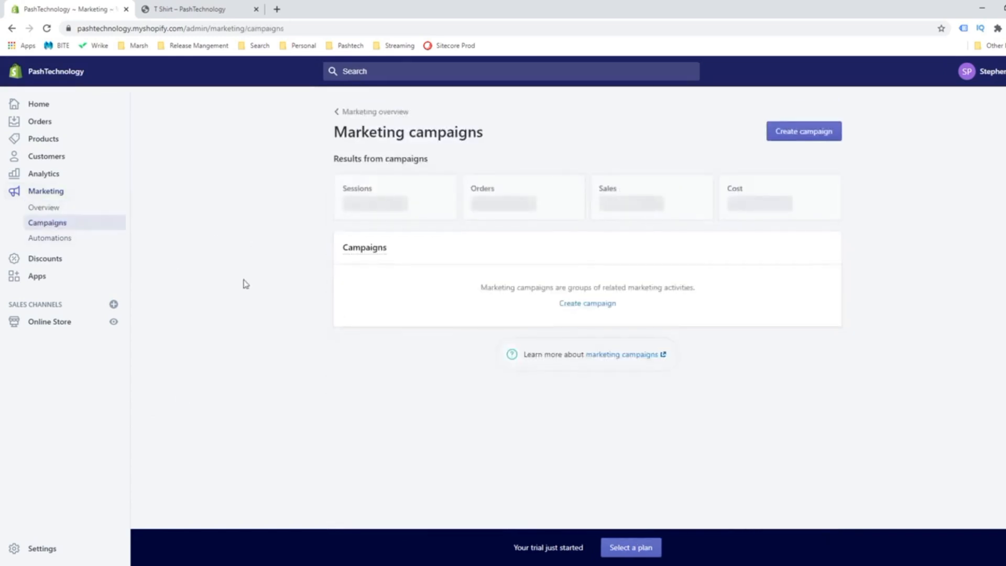
click(64, 242)
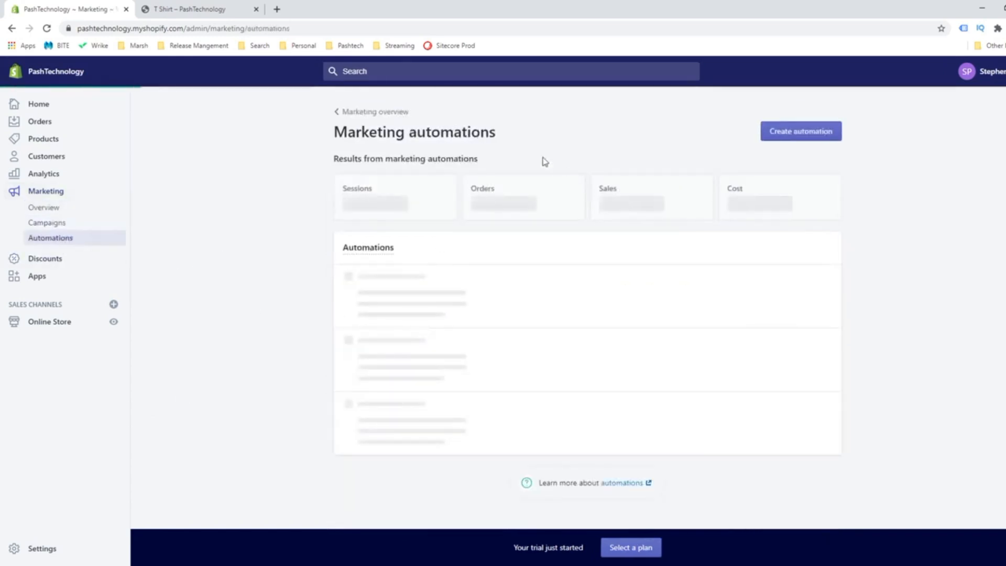
click(44, 207)
Start a new discount code named NewBie with a 50% discount value.
click(58, 259)
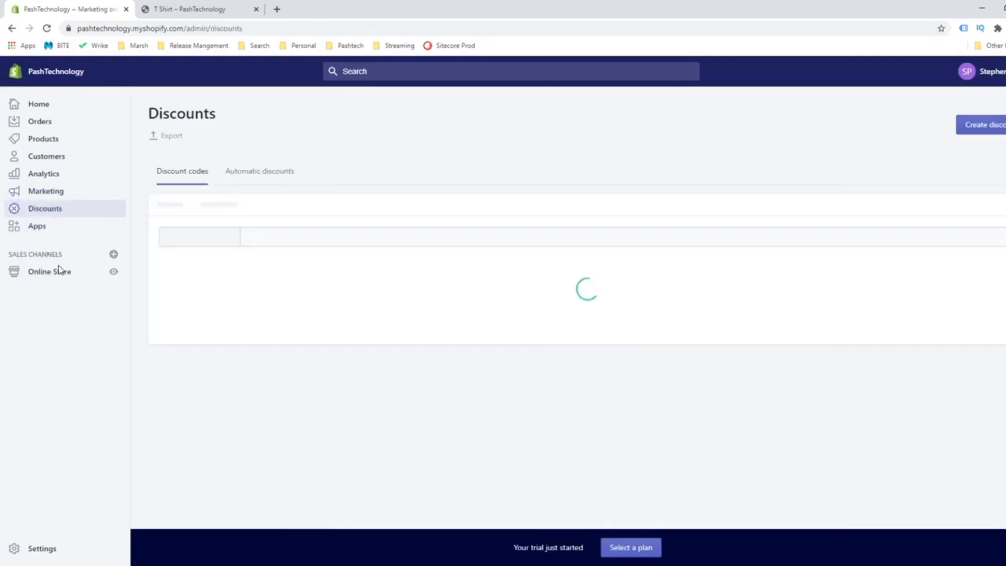
click(604, 431)
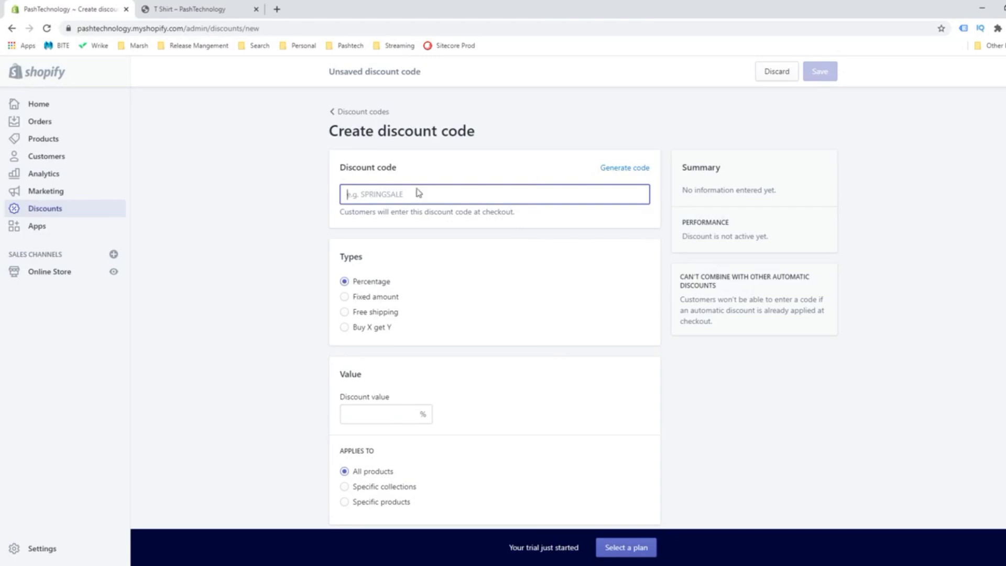
click(376, 421)
text(25)
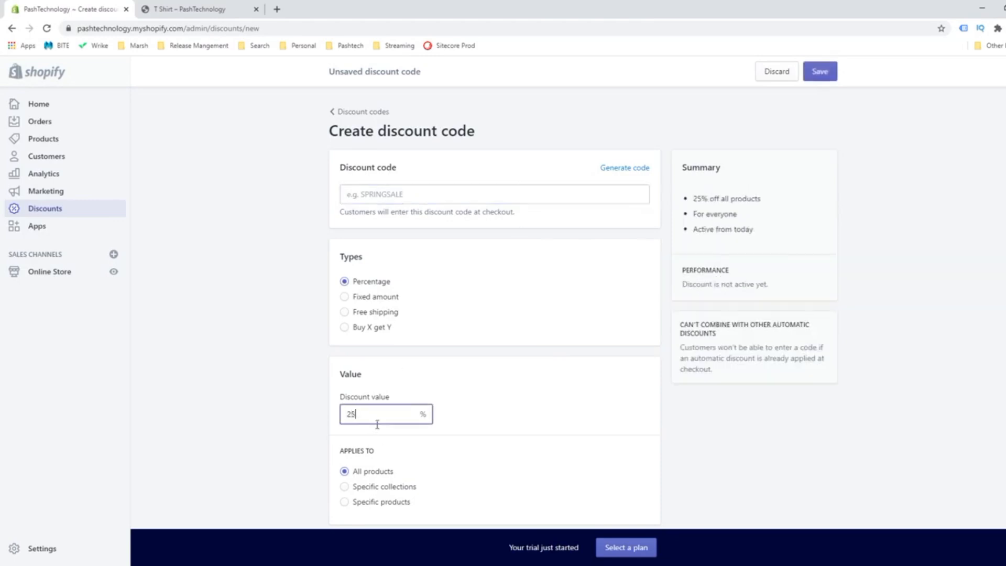
key(BackSpace)
key(BackSpace)
text(50)
click(398, 199)
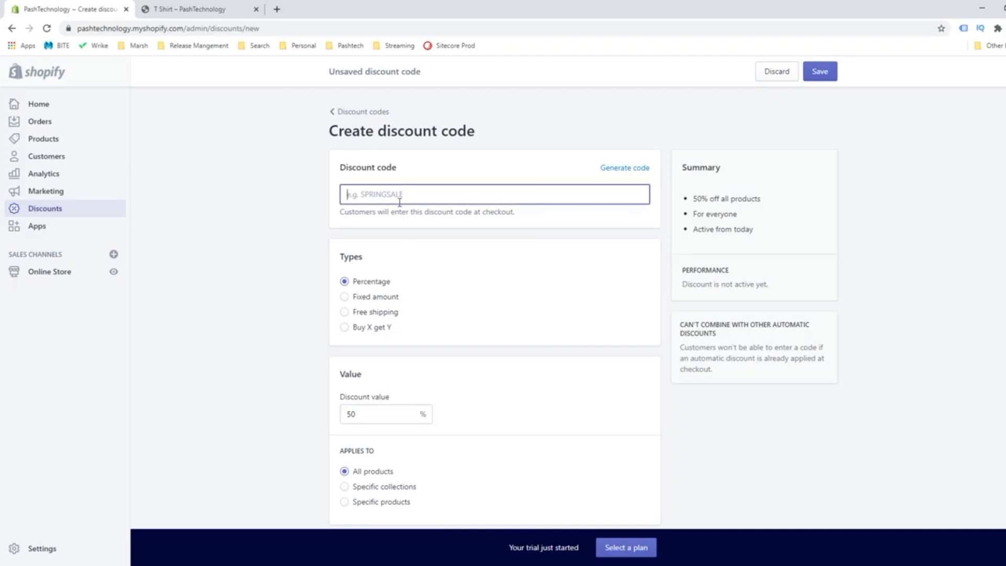
text(NewBie)
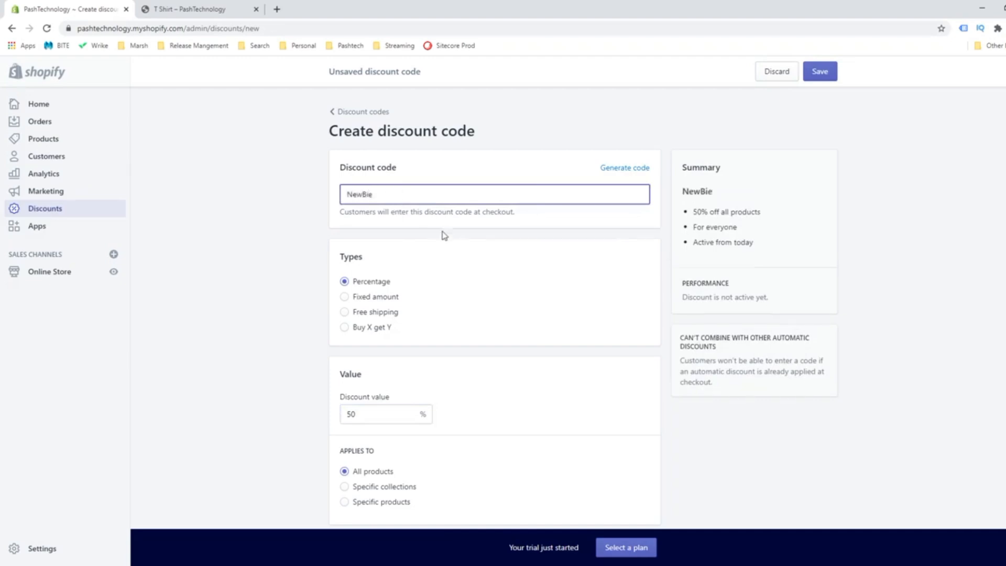
double_click(426, 195)
scroll(507, 292, down, 9)
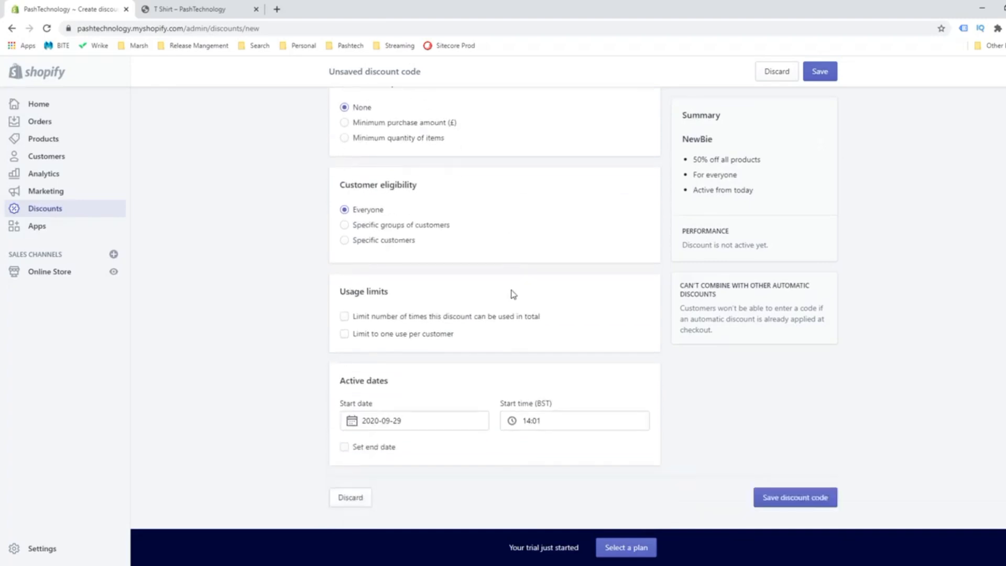
scroll(600, 427, up, 6)
scroll(600, 427, up, 3)
Read the discount-combining notice, then leave the unsaved code for the Apps page.
click(375, 114)
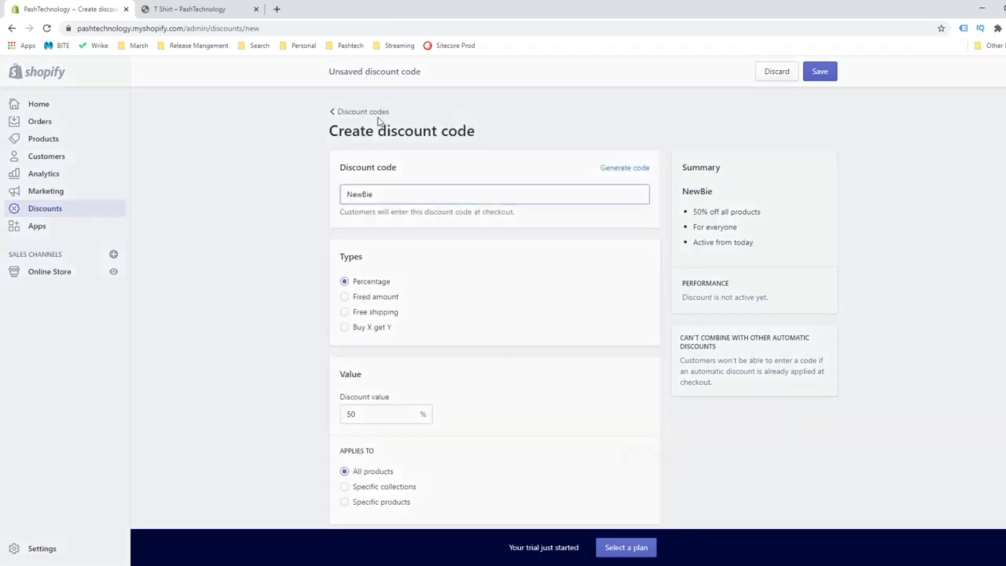
click(596, 346)
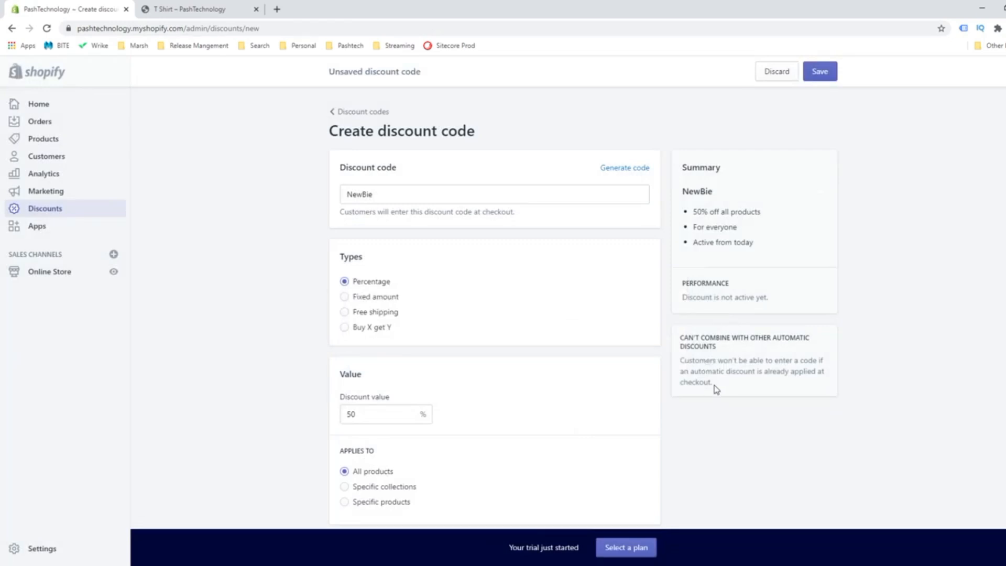
drag(714, 384, 679, 344)
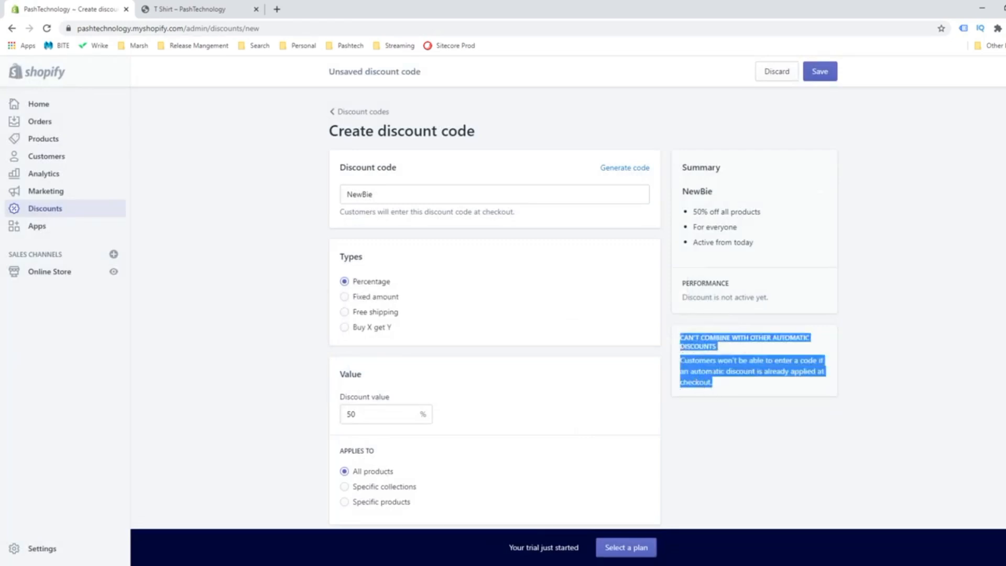
click(710, 372)
drag(737, 362, 768, 388)
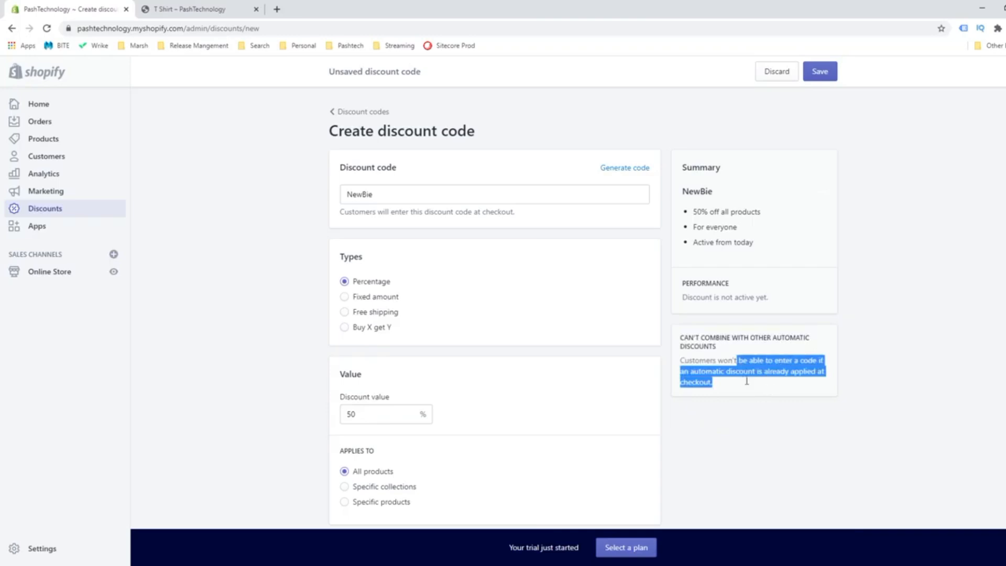
click(757, 396)
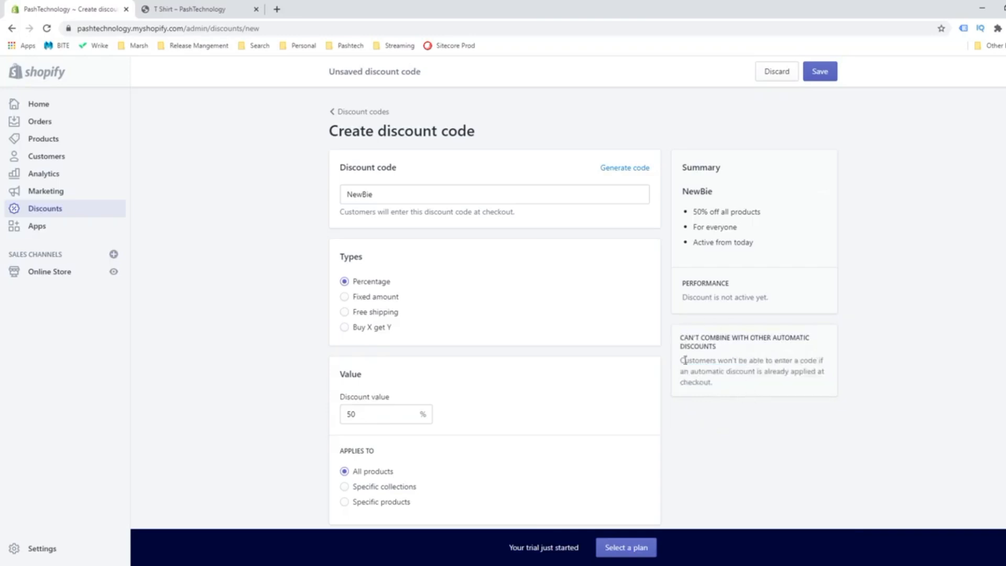
scroll(684, 360, down, 9)
scroll(658, 435, up, 10)
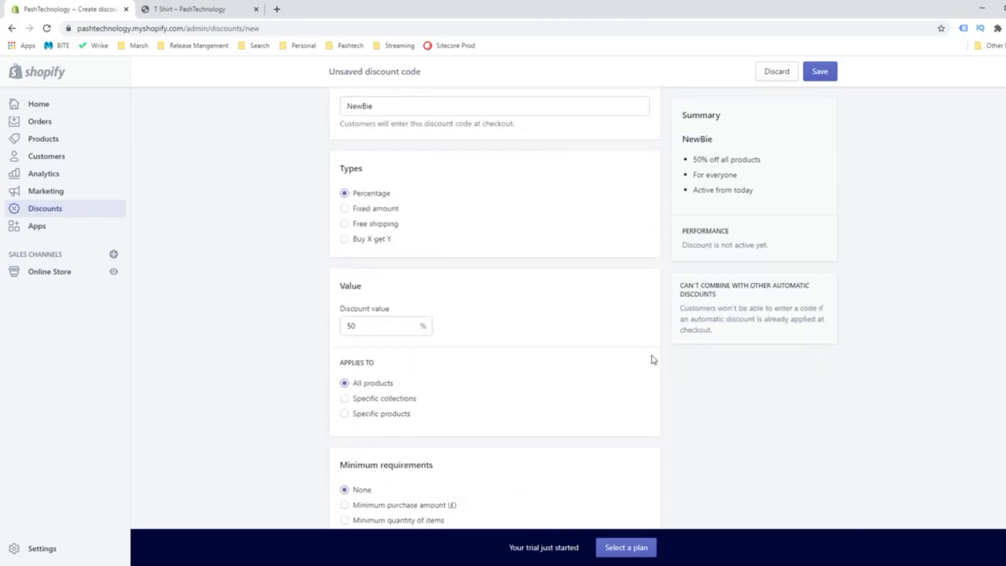
click(54, 234)
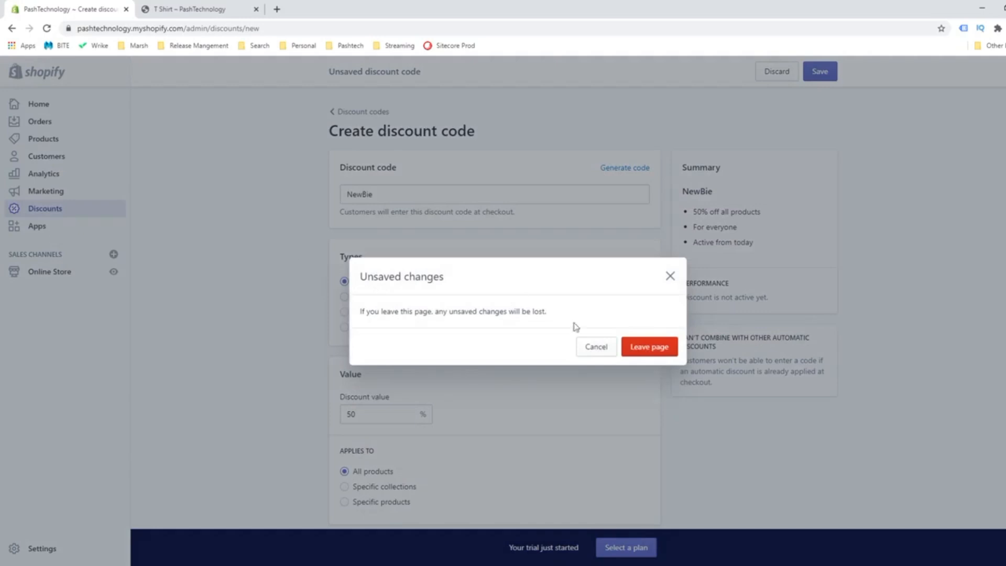
click(657, 354)
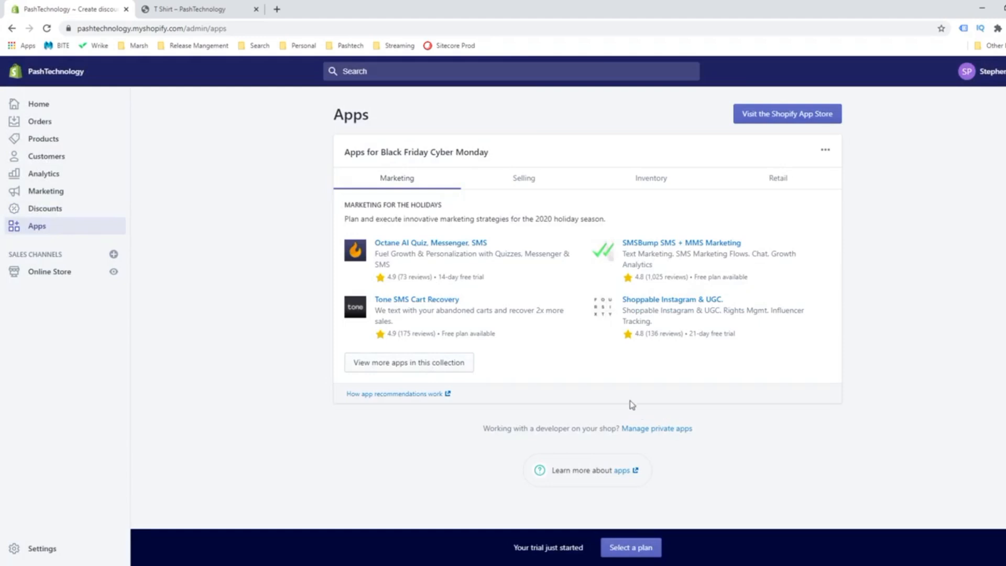
Switch to the storefront tab showing the T Shirt product page at £29.99.
click(164, 10)
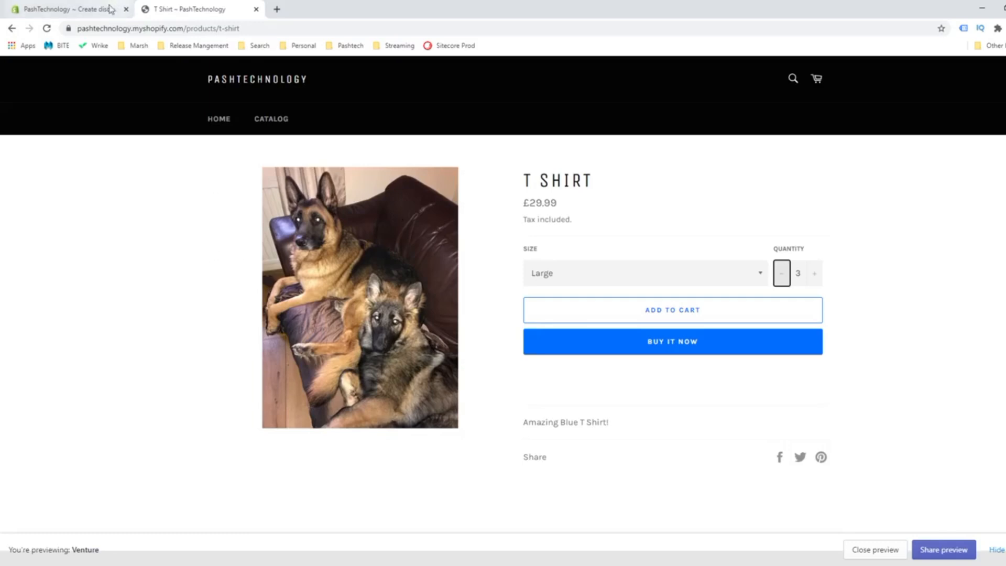
Visit the storefront's HOME, CATALOG and T Shirt pages, then return to the admin Apps tab.
click(84, 9)
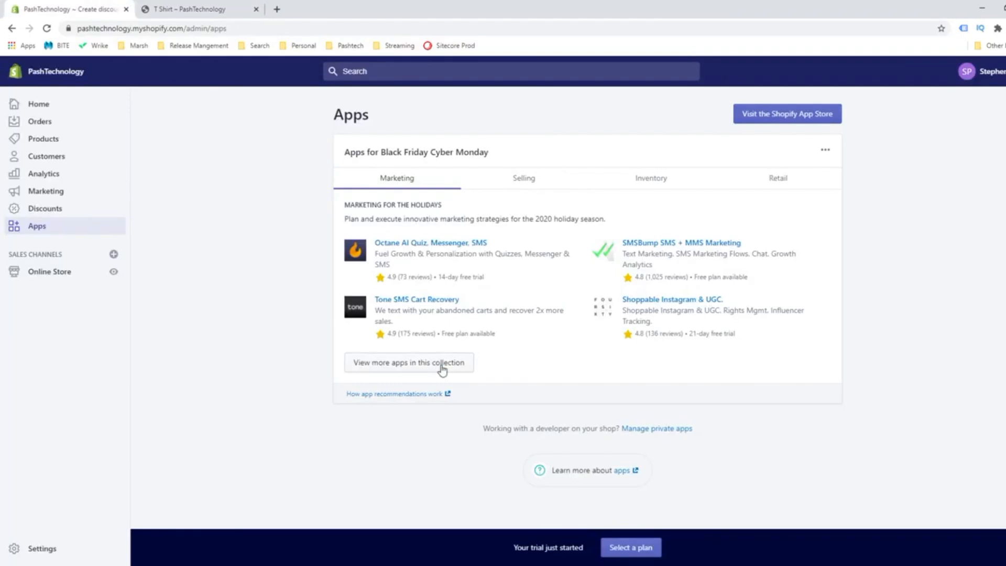
click(214, 10)
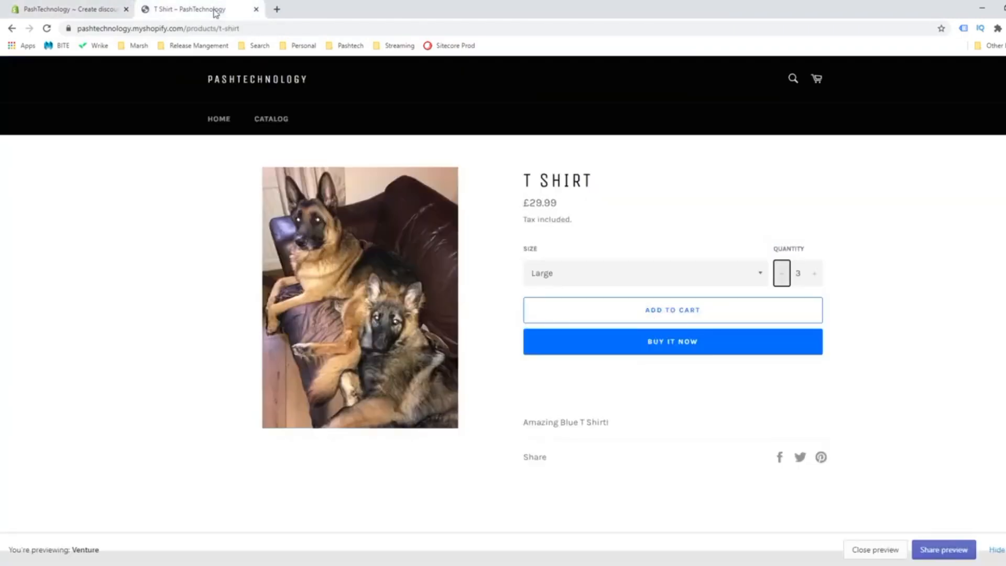
click(208, 134)
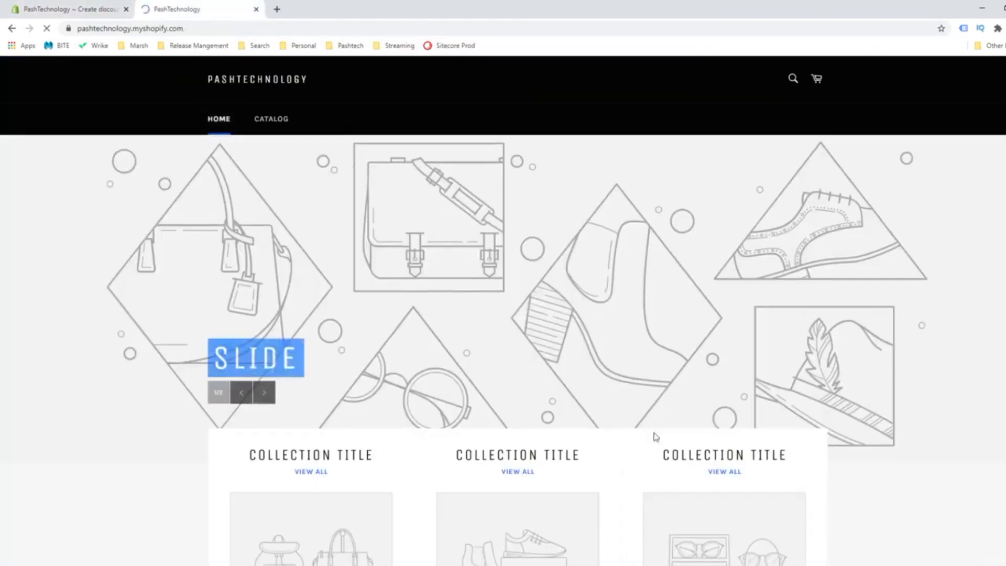
click(280, 131)
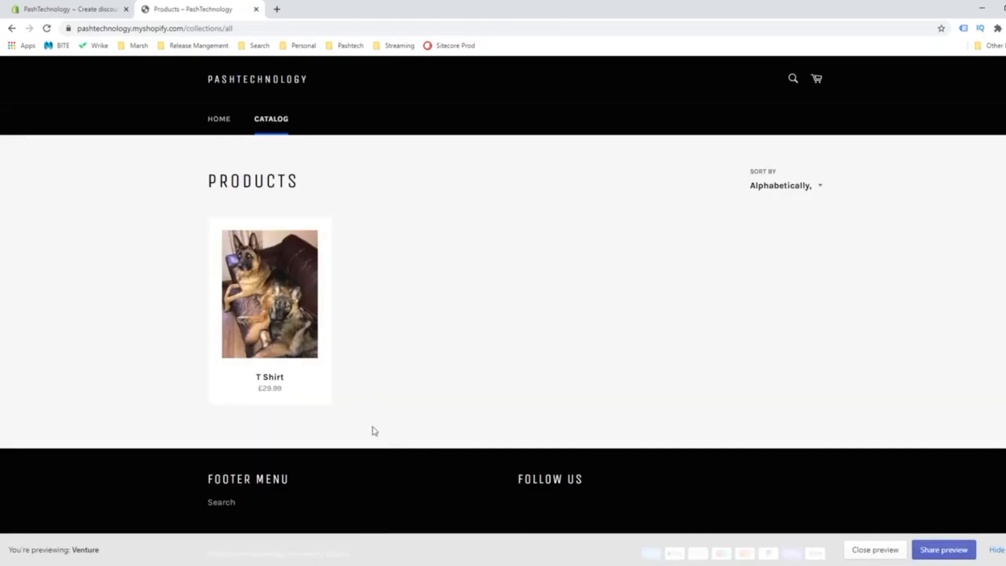
click(278, 394)
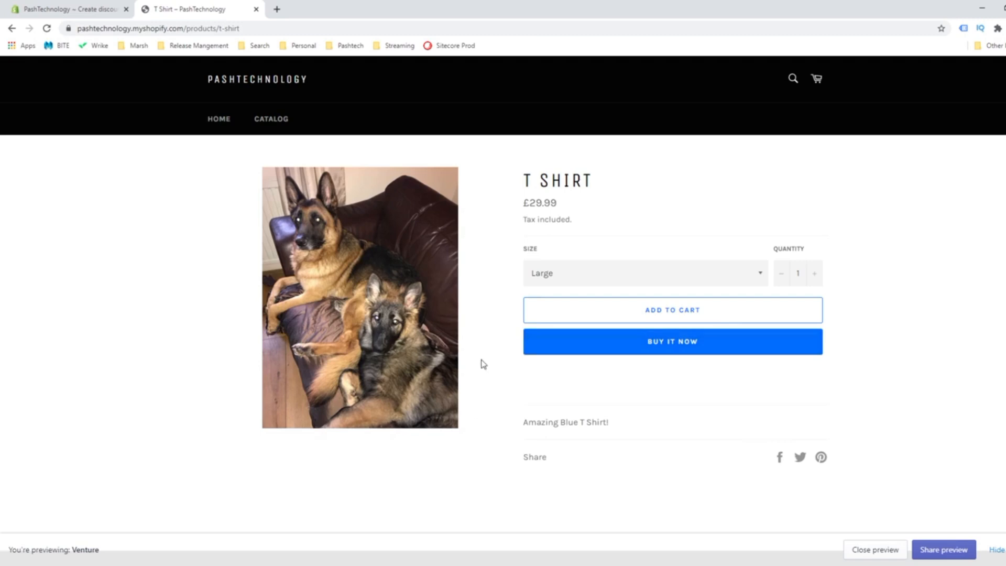
click(100, 9)
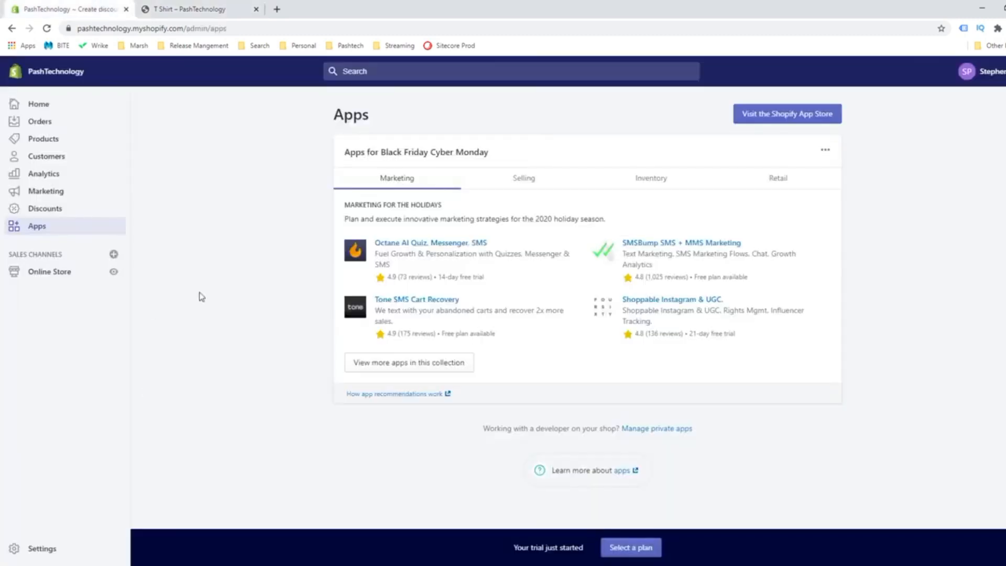
Browse the Selling, Inventory, Retail and Marketing app picks, then go to Online Store themes.
click(520, 179)
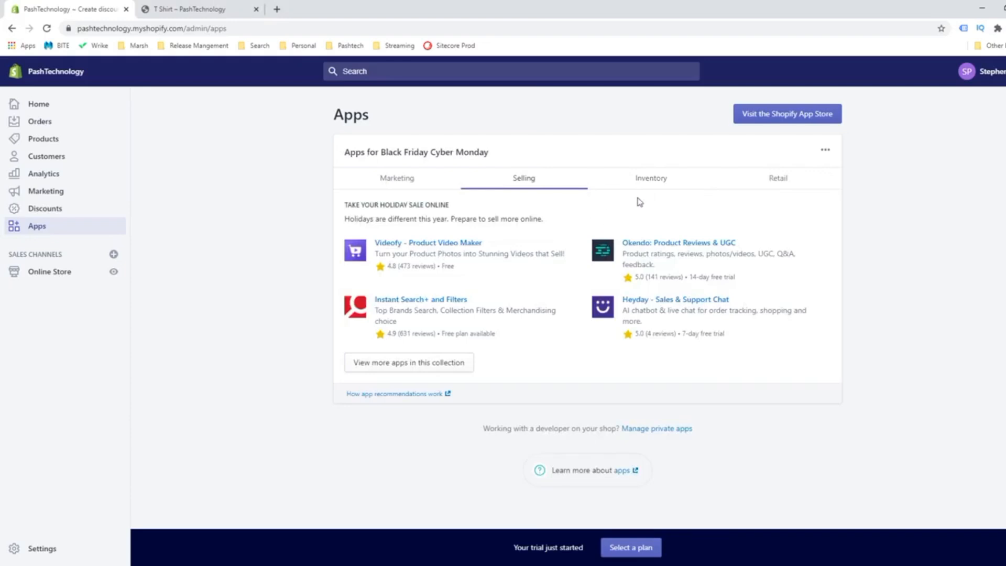
click(644, 188)
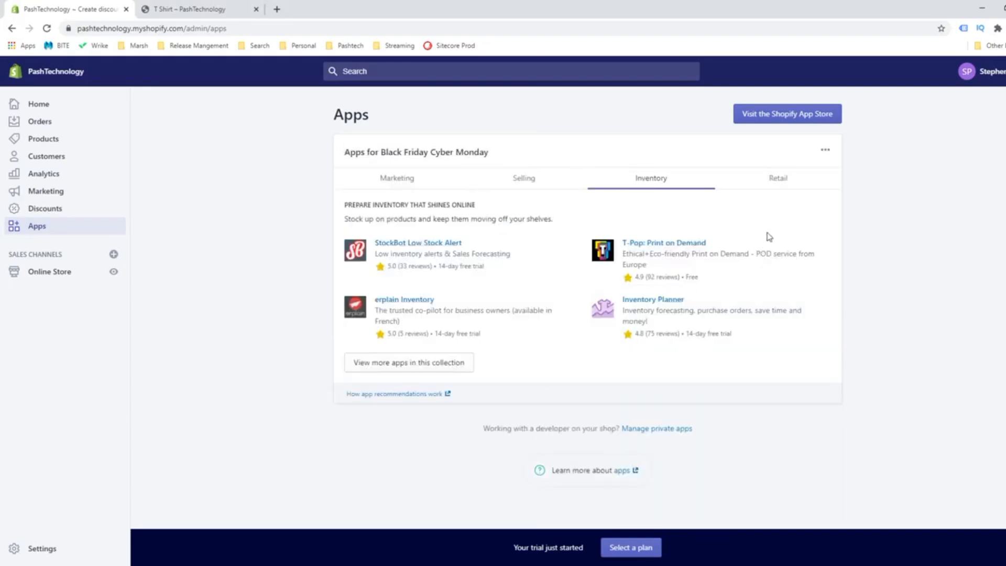
click(776, 187)
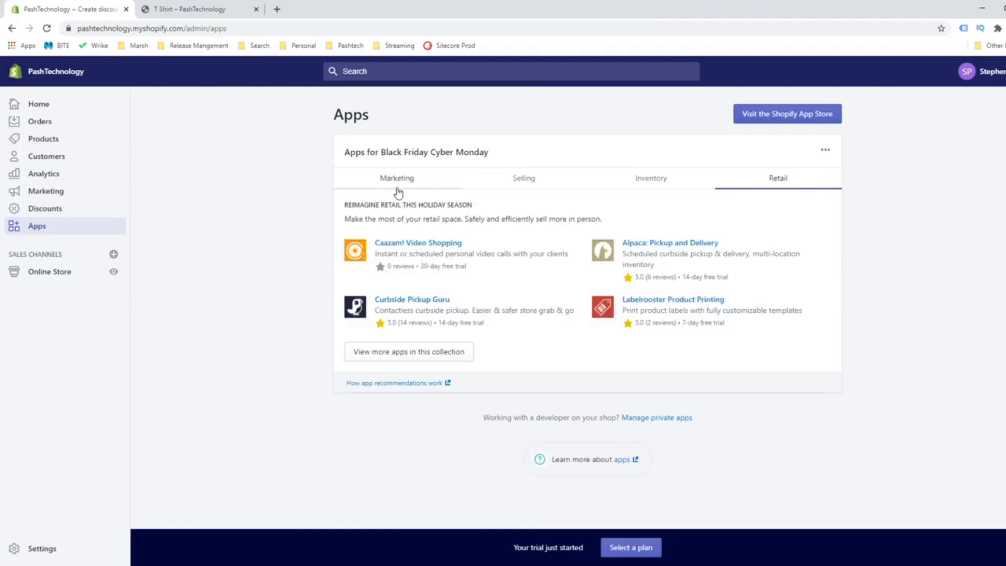
click(398, 192)
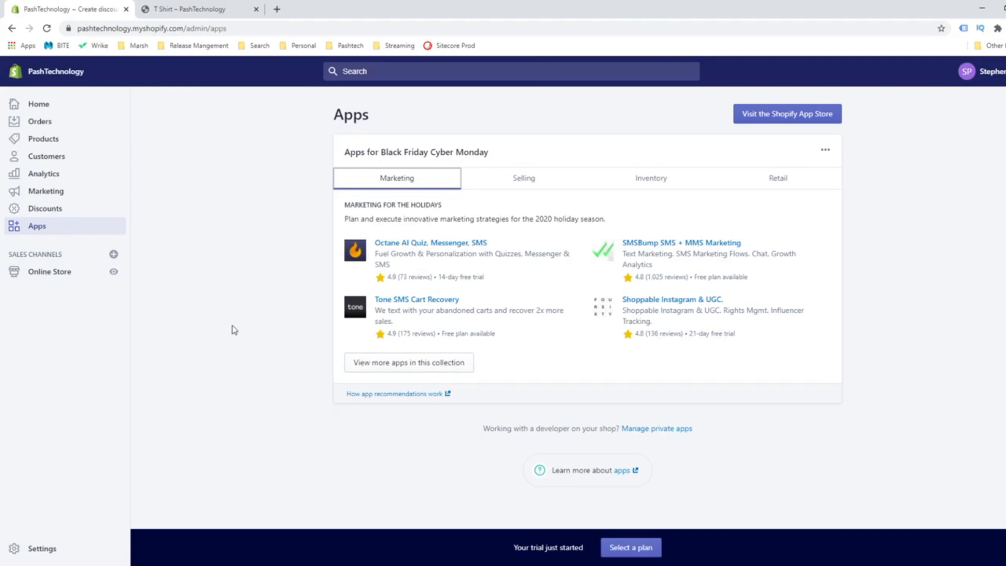
click(55, 276)
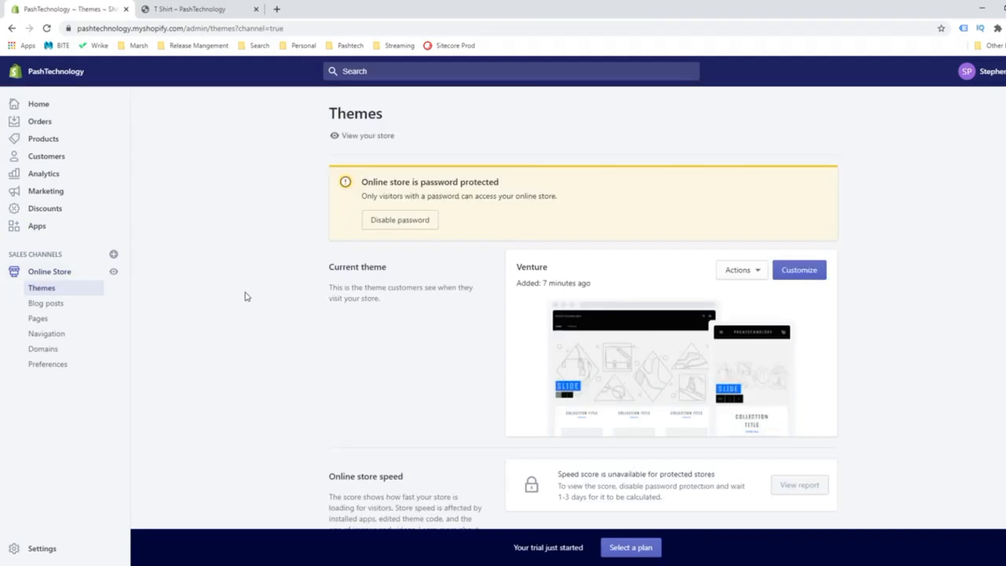
Move through the Online Store's Blog posts, Pages and Themes sections.
click(41, 308)
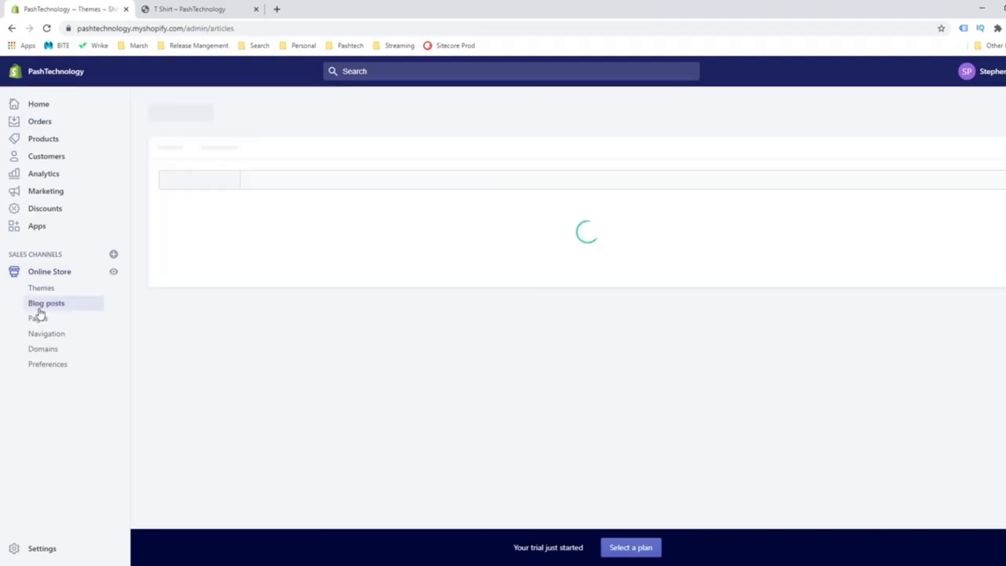
click(45, 324)
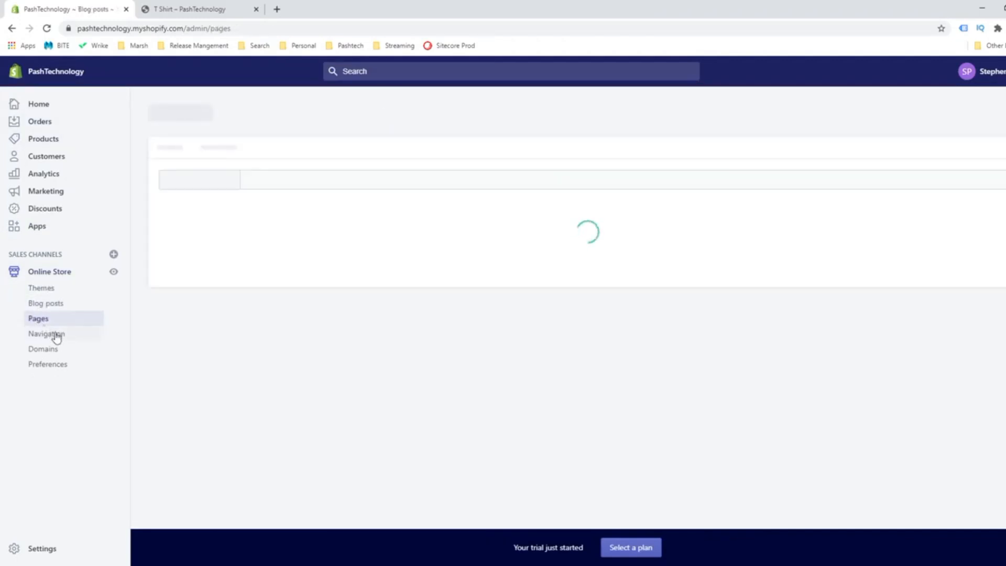
click(63, 331)
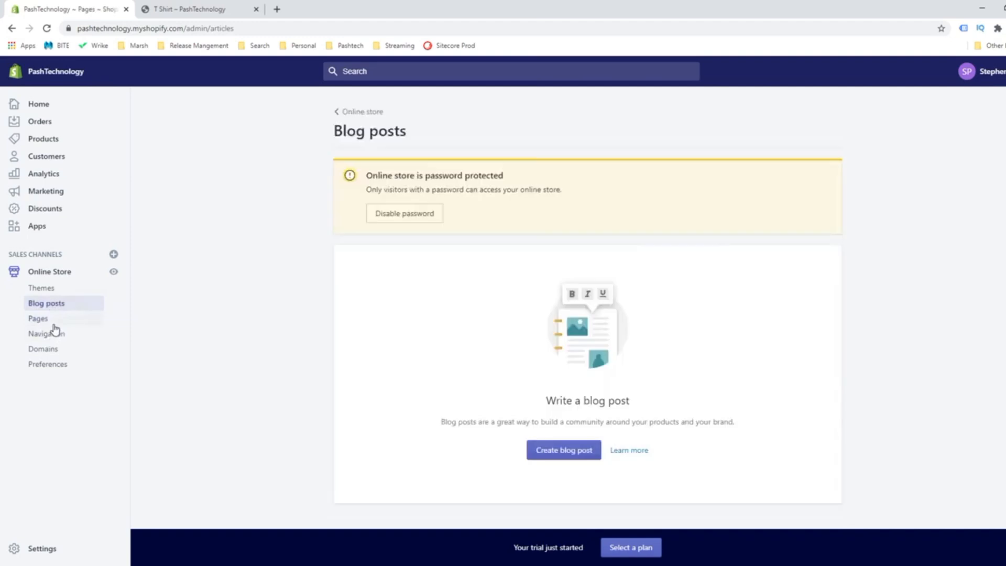
click(52, 322)
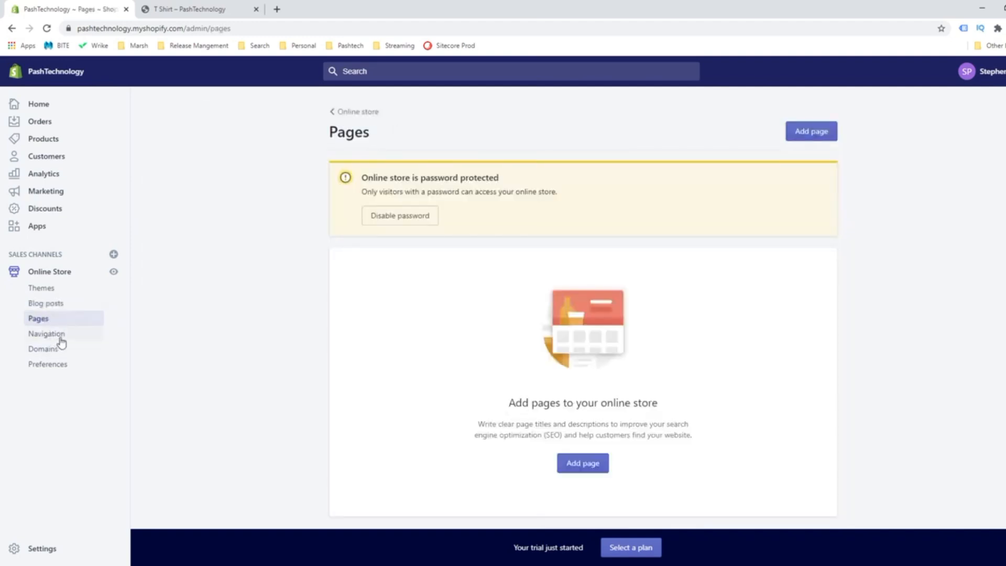
click(49, 290)
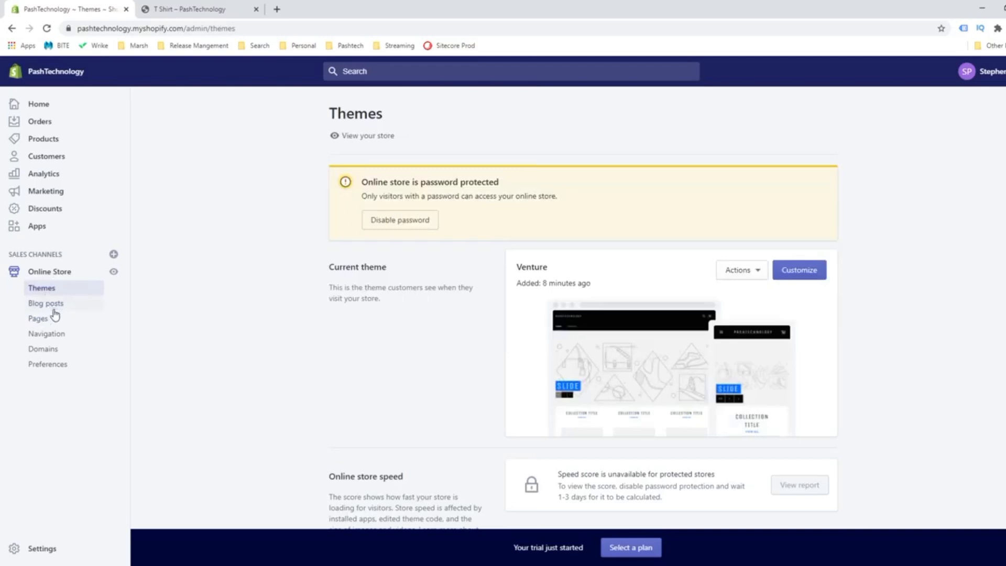
scroll(303, 351, down, 5)
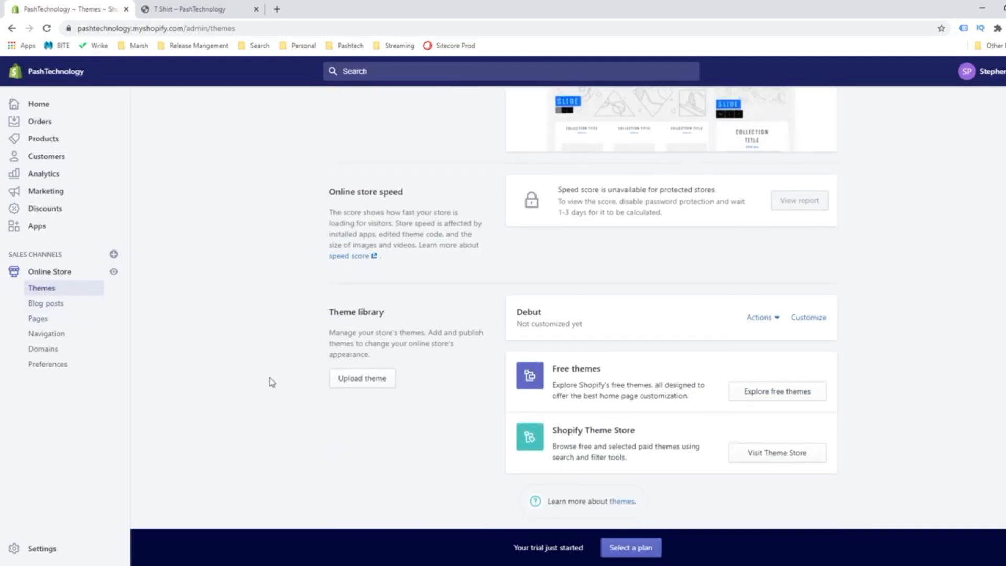
click(54, 310)
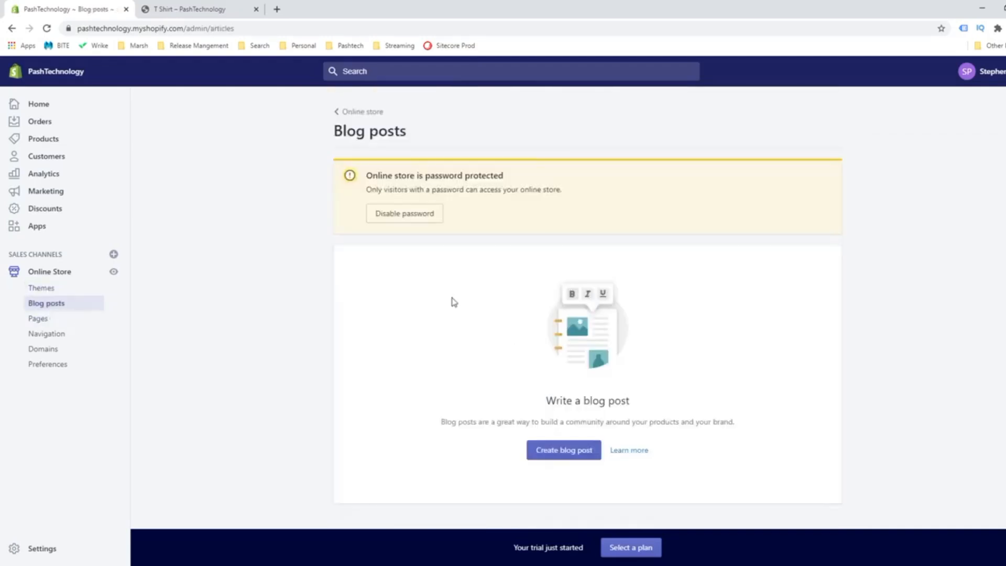
Compare with the storefront tab, then open the empty Pages list and scroll it.
click(240, 10)
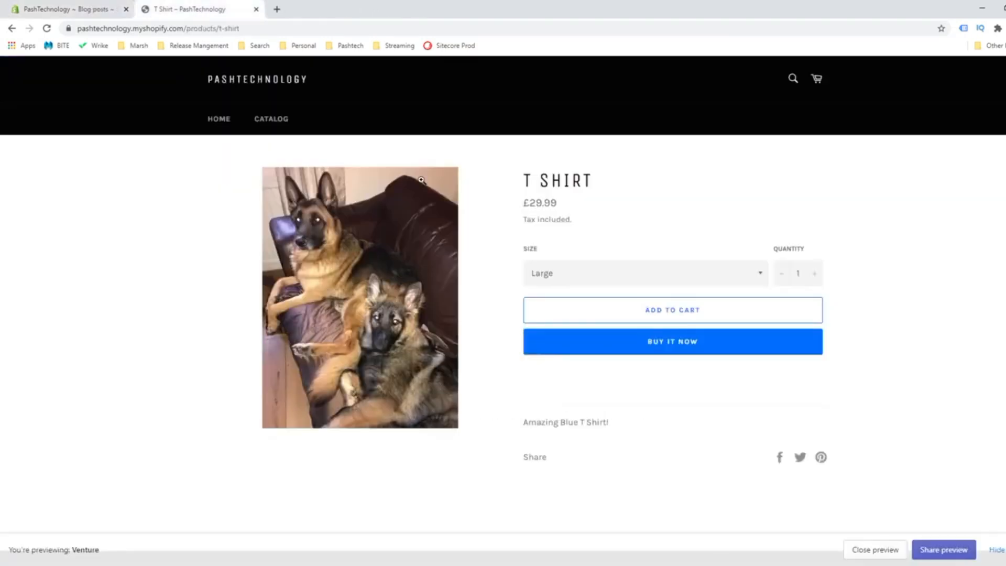
click(60, 9)
click(229, 9)
click(71, 9)
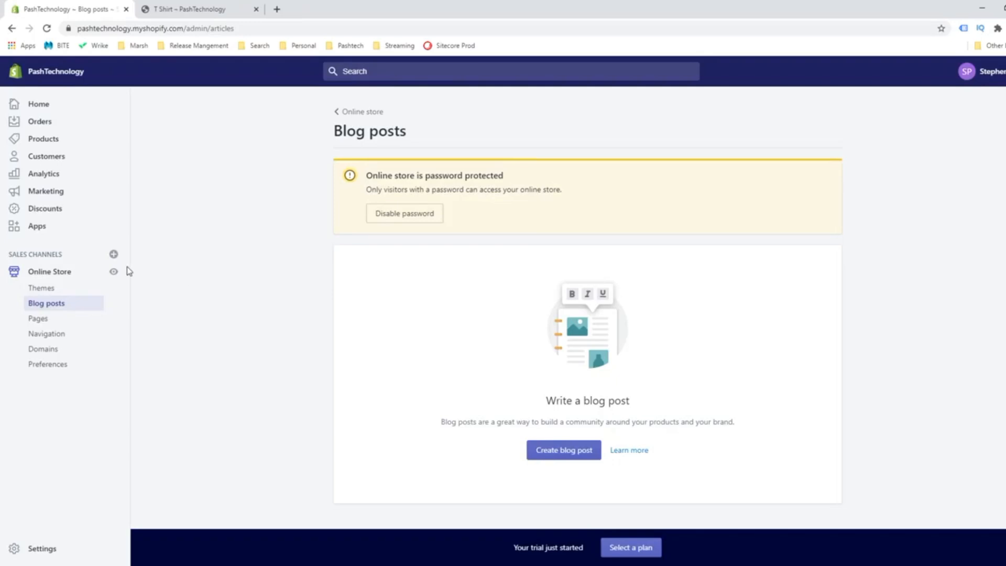
click(44, 321)
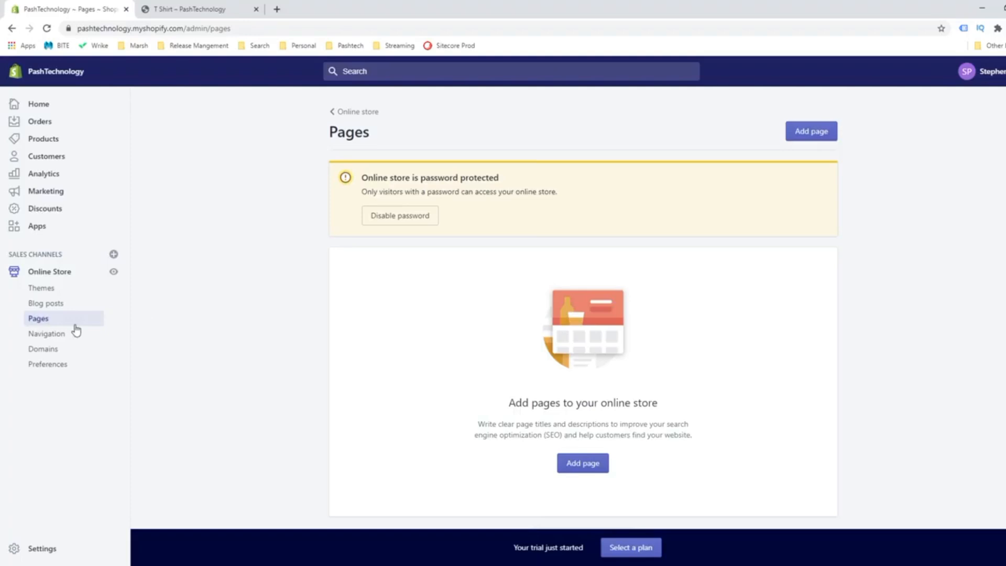
scroll(657, 430, down, 1)
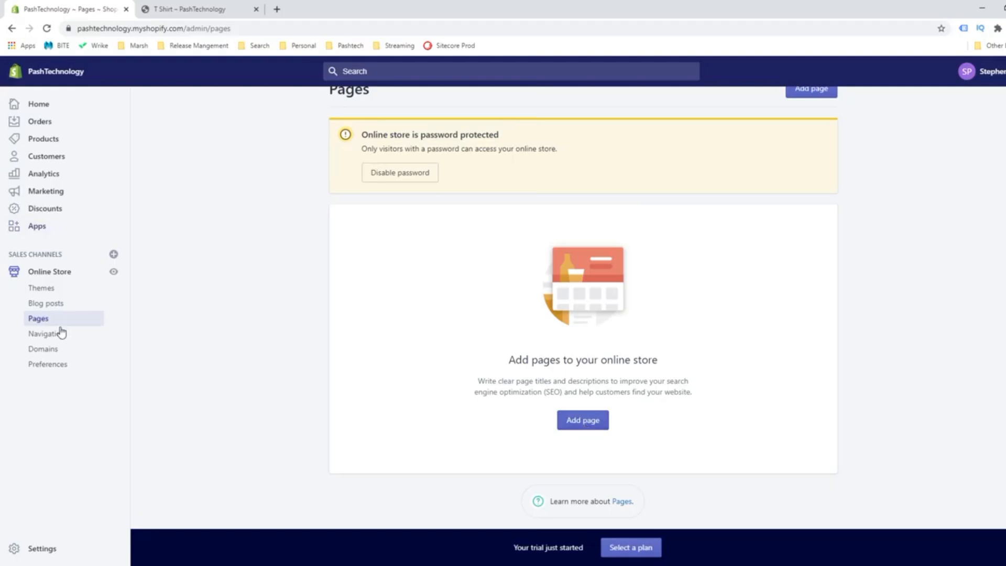
Open the Footer menu and begin a new menu item, then cancel it.
click(100, 338)
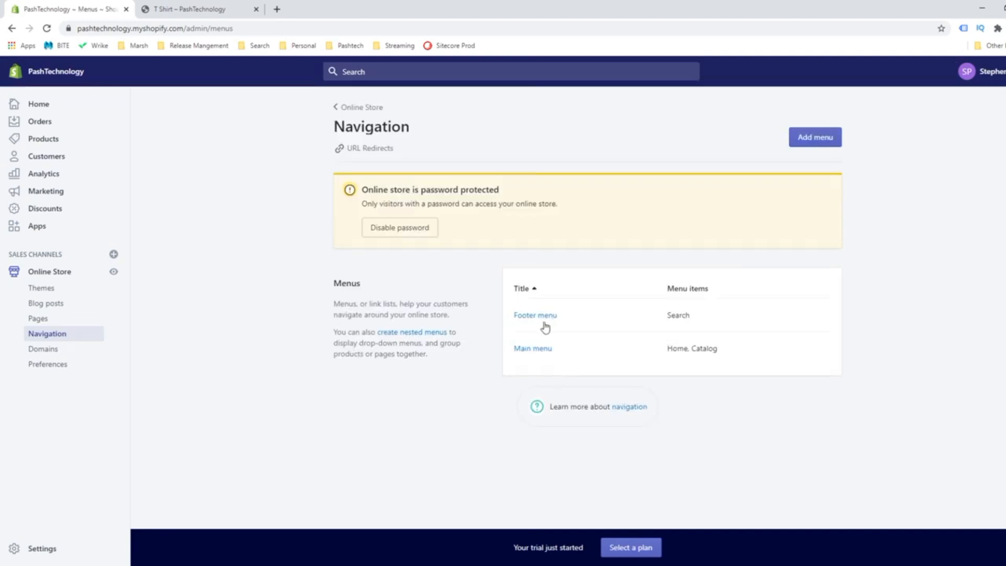
click(195, 9)
scroll(595, 359, down, 3)
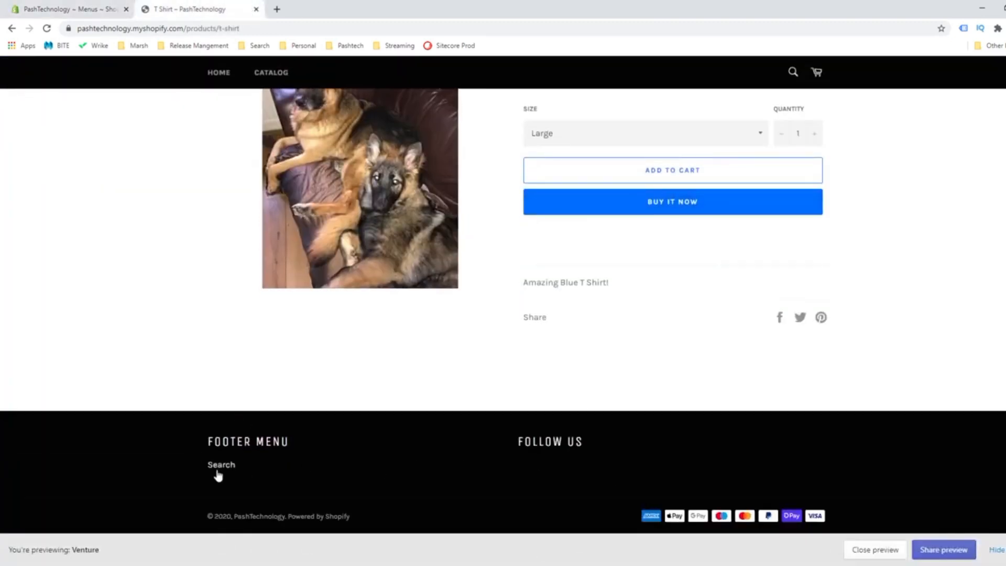
scroll(225, 404, up, 2)
click(72, 9)
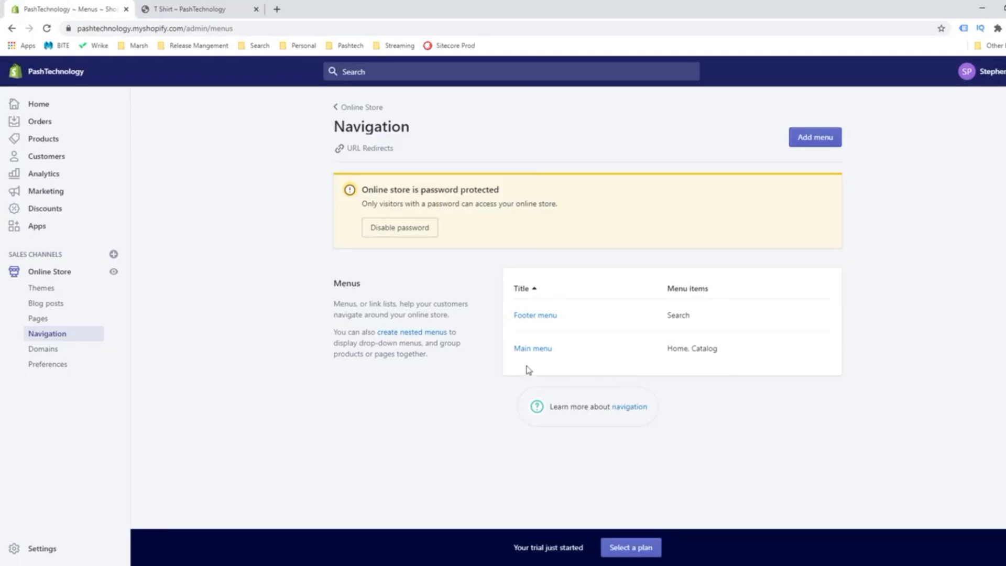
click(531, 317)
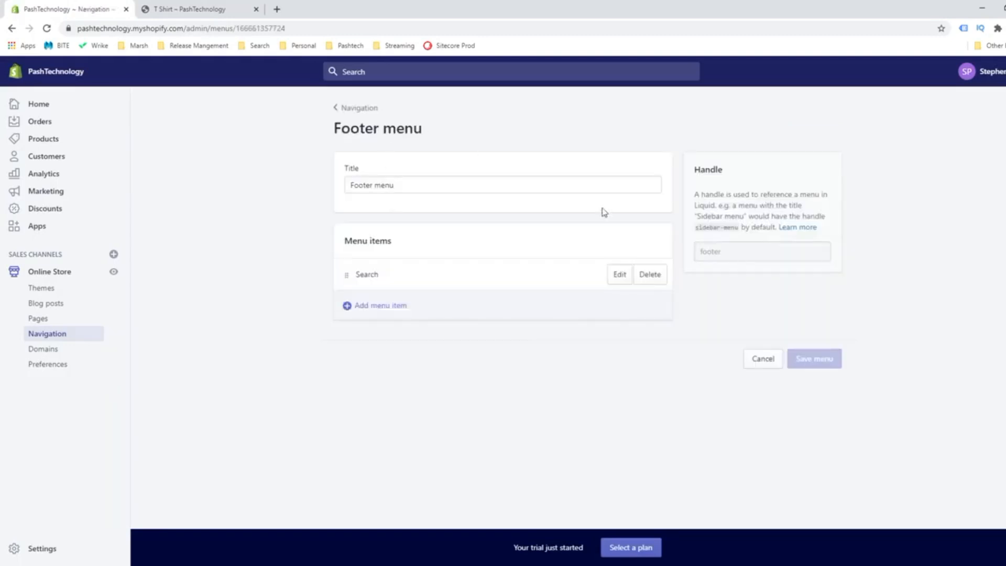
click(349, 316)
click(443, 317)
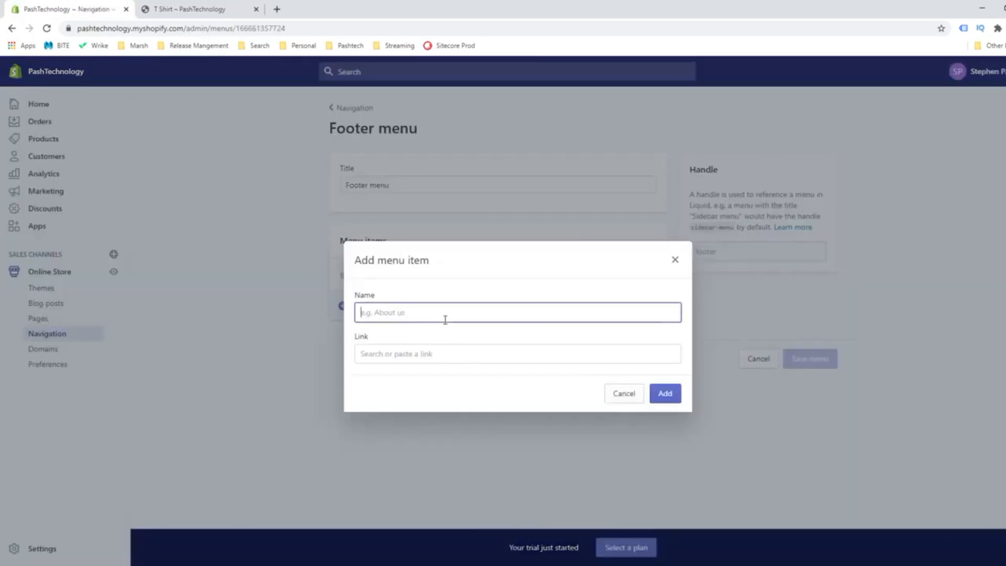
click(453, 352)
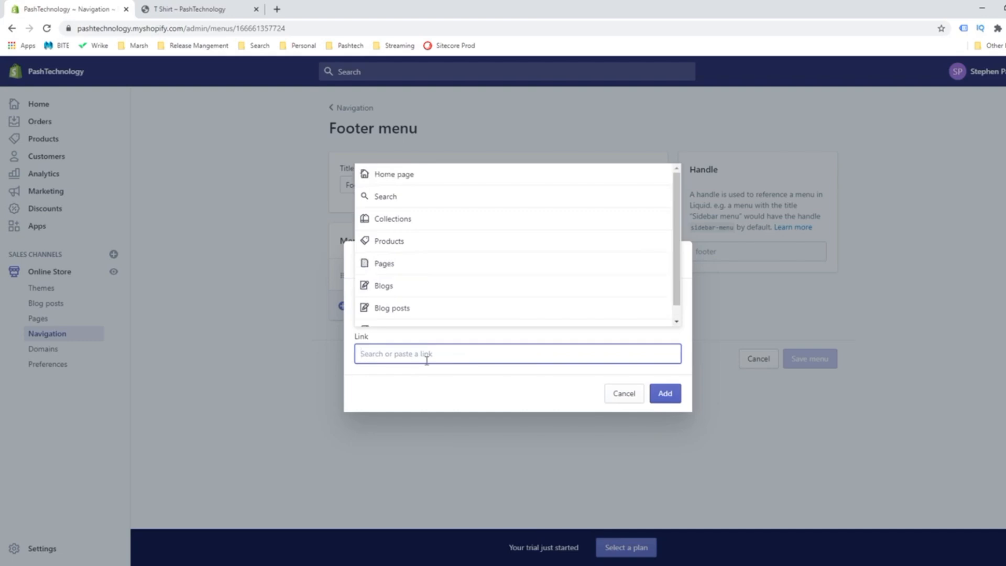
scroll(410, 207, down, 1)
scroll(419, 298, up, 1)
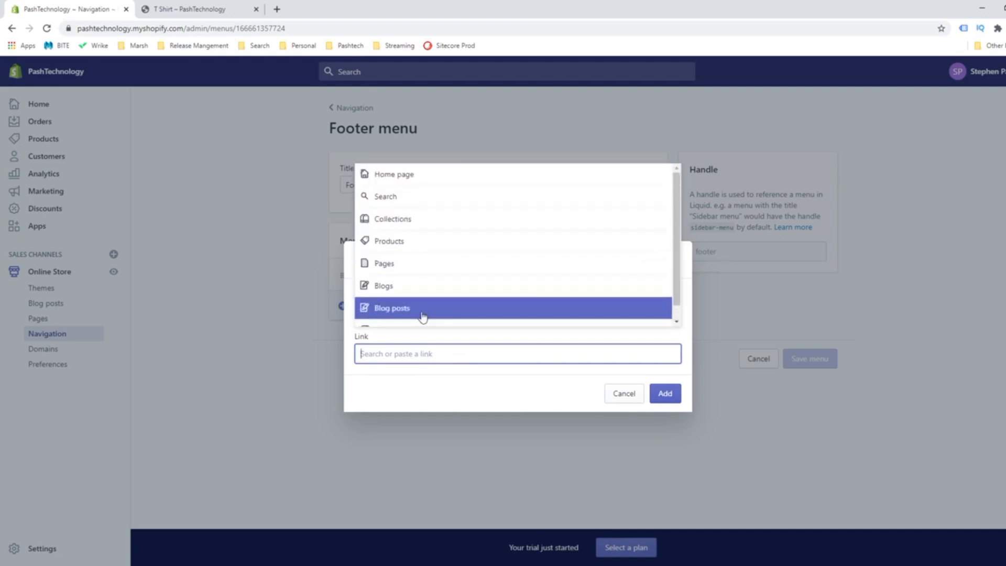
click(563, 478)
click(624, 394)
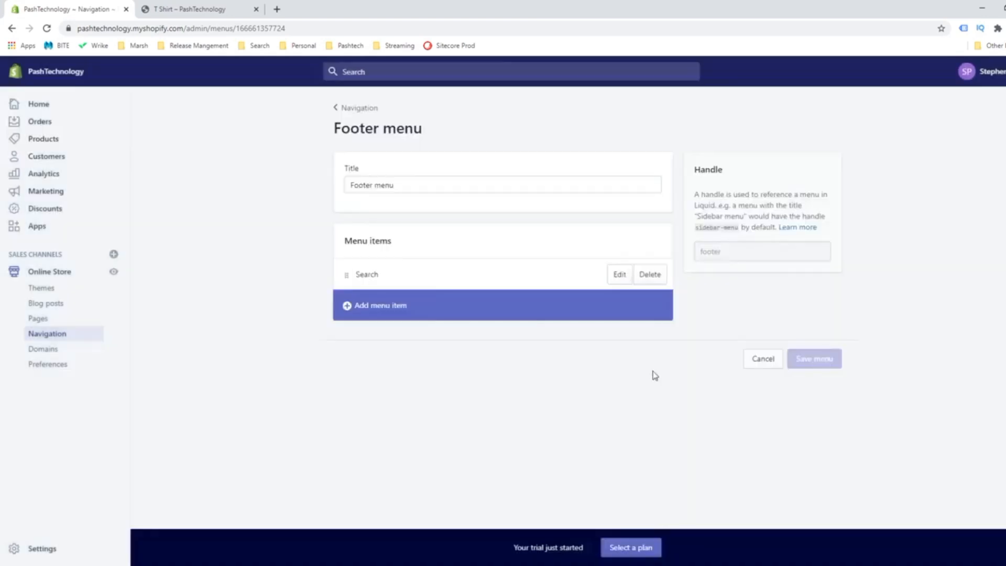
Open the Main menu, start a Blog posts item without adding it, then go to Domains.
click(81, 339)
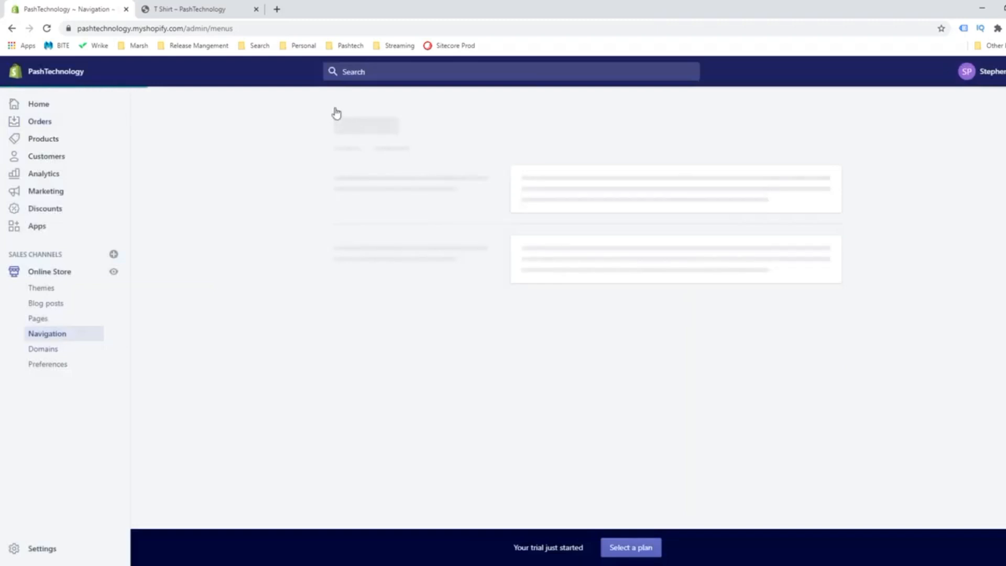
click(539, 353)
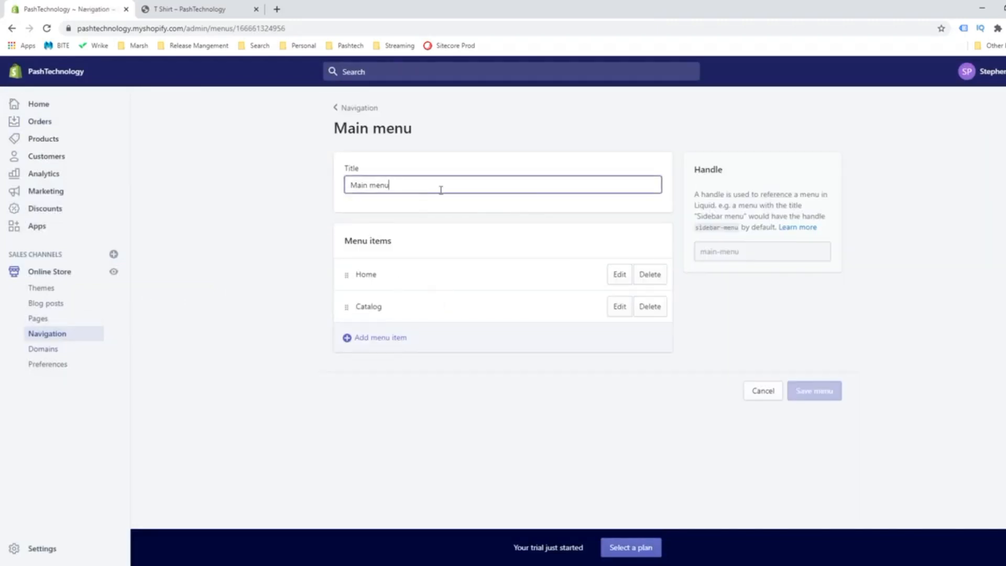
click(377, 338)
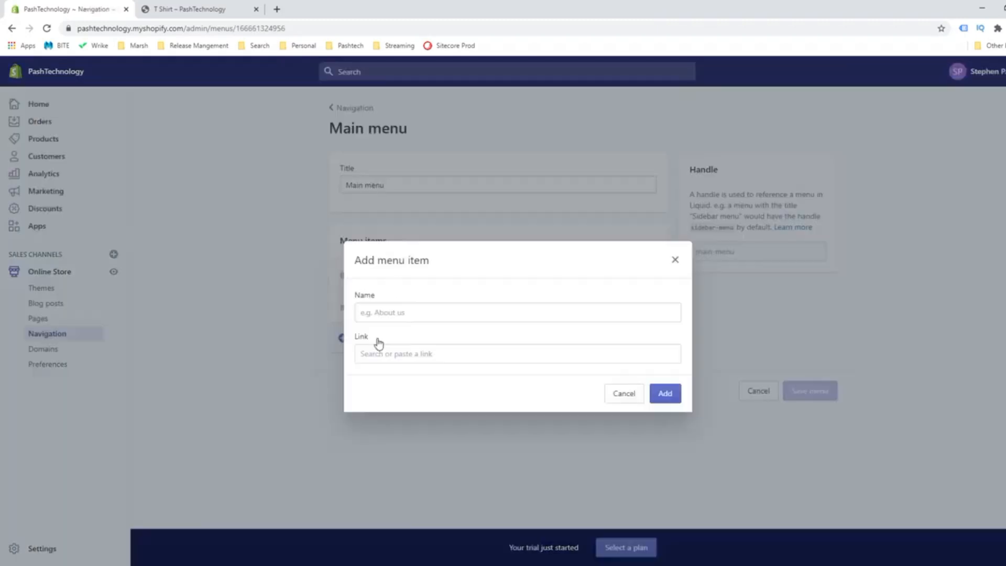
click(451, 356)
click(411, 310)
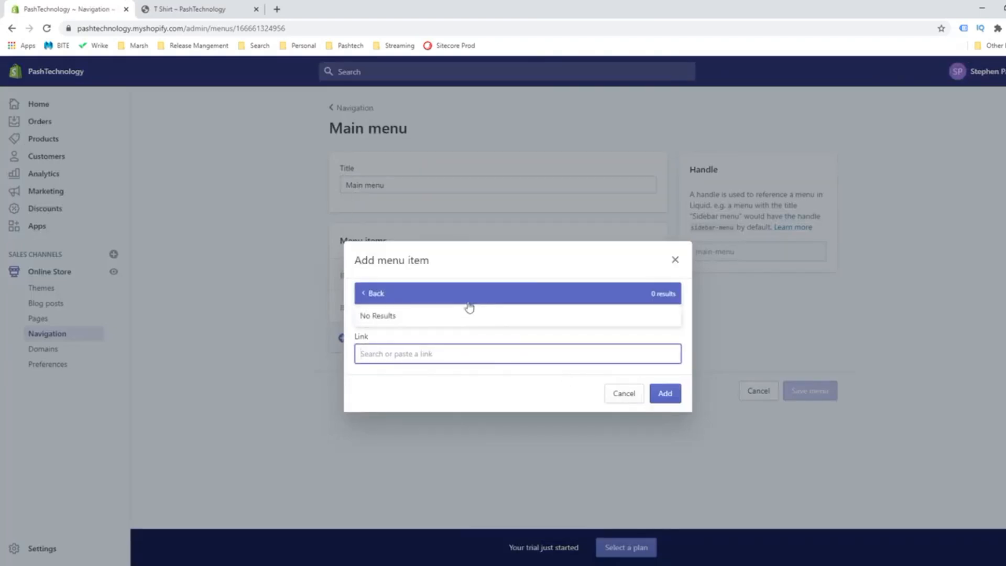
click(676, 259)
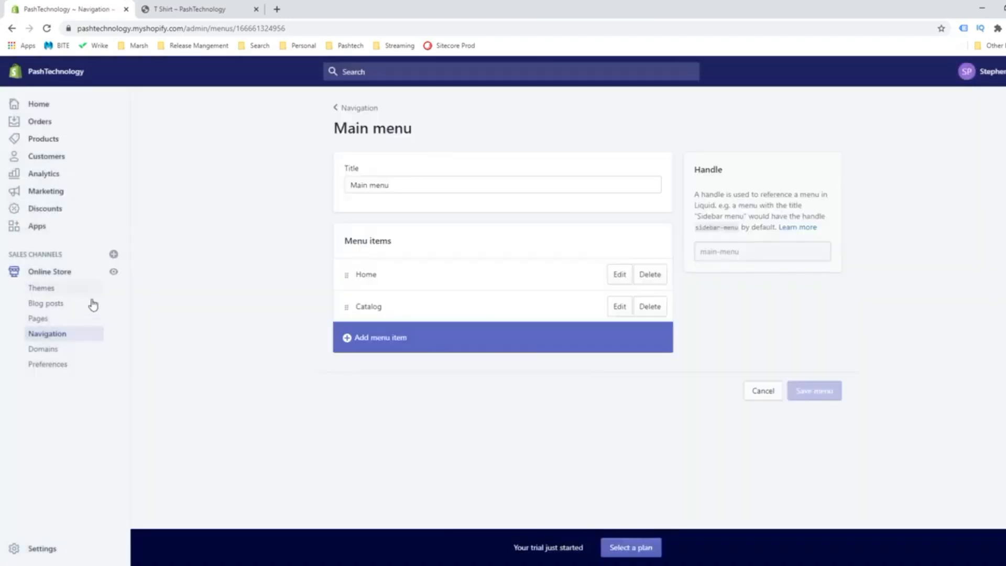
click(59, 356)
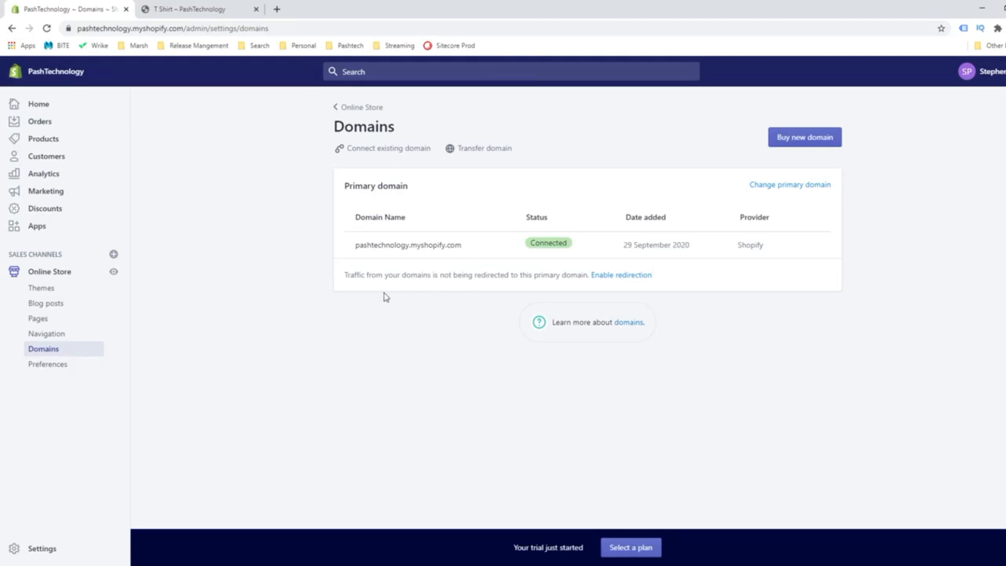
Open Preferences and inspect the Homepage title and meta description fields.
click(42, 367)
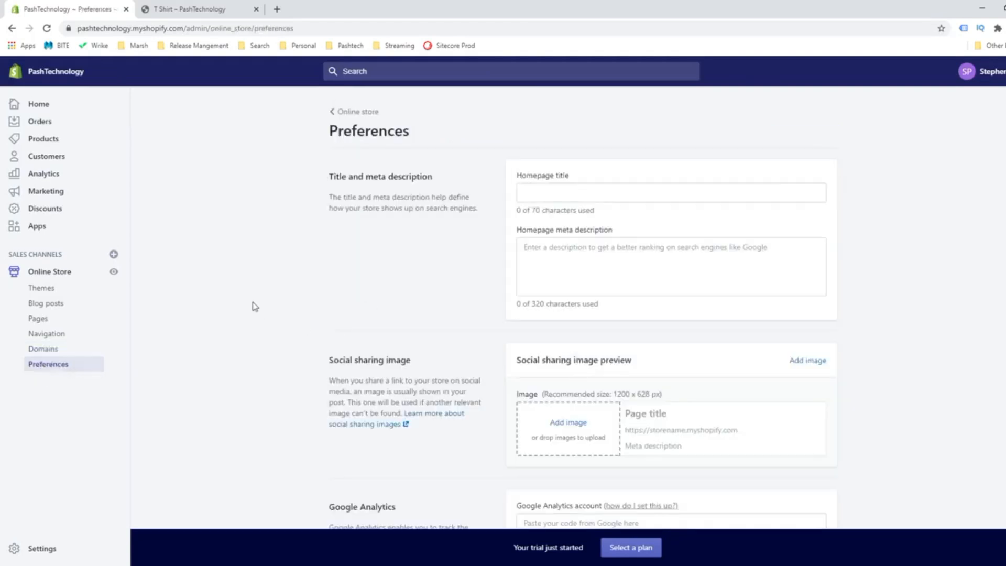
click(588, 193)
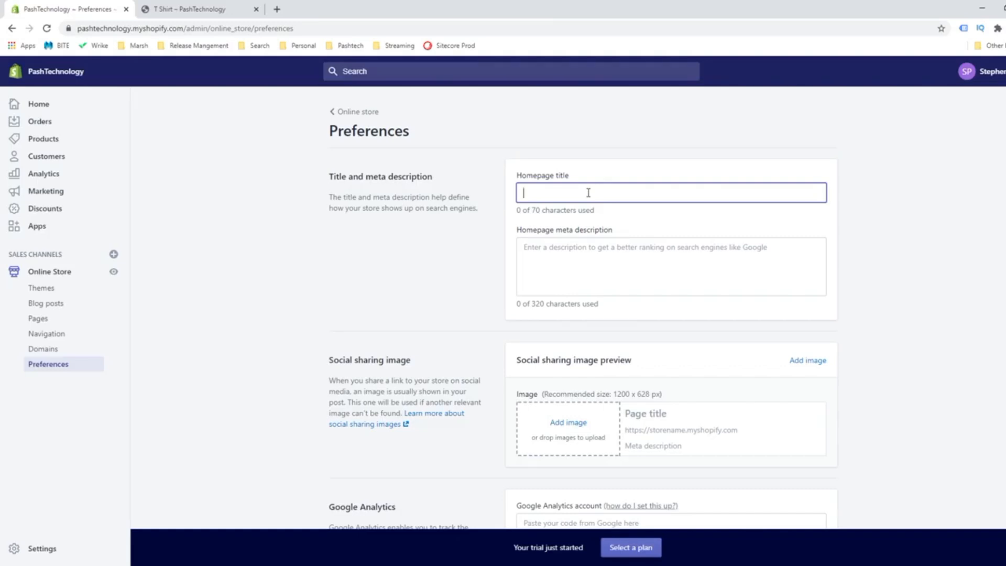
click(598, 247)
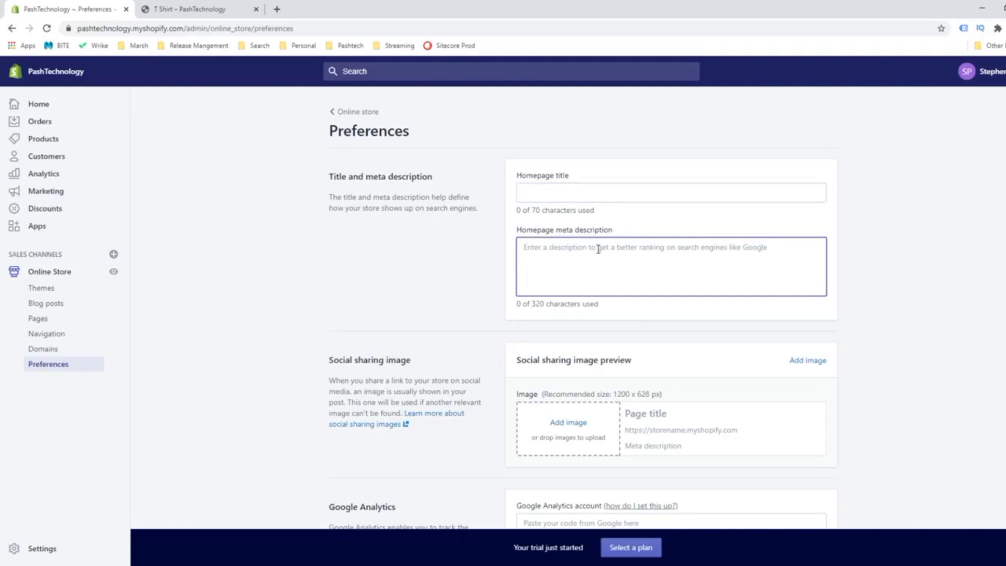
click(580, 192)
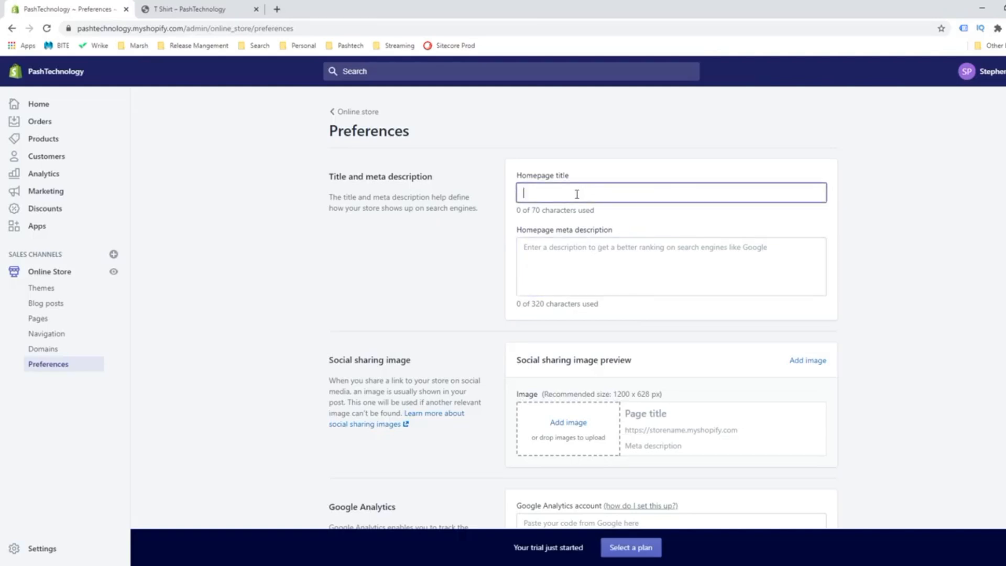
drag(394, 181, 342, 178)
click(384, 178)
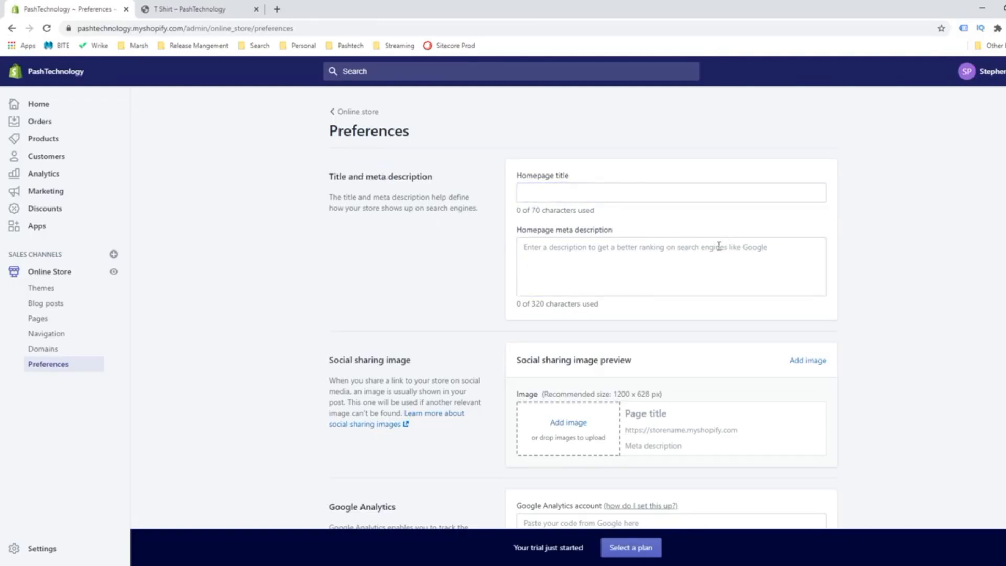
click(668, 252)
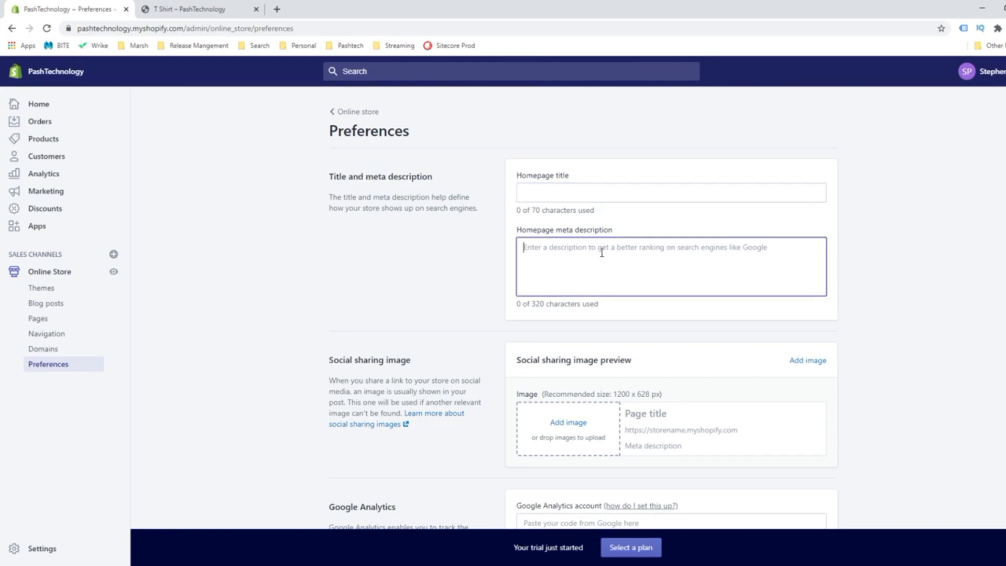
Check the Google Analytics box and scroll through the Facebook Pixel and password settings.
scroll(822, 398, down, 1)
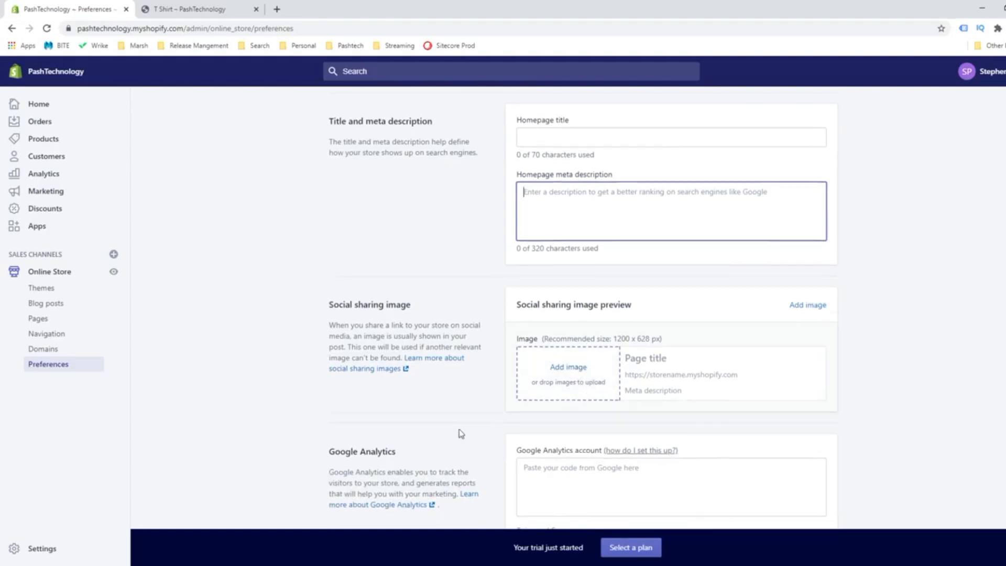
scroll(460, 433, down, 3)
click(611, 314)
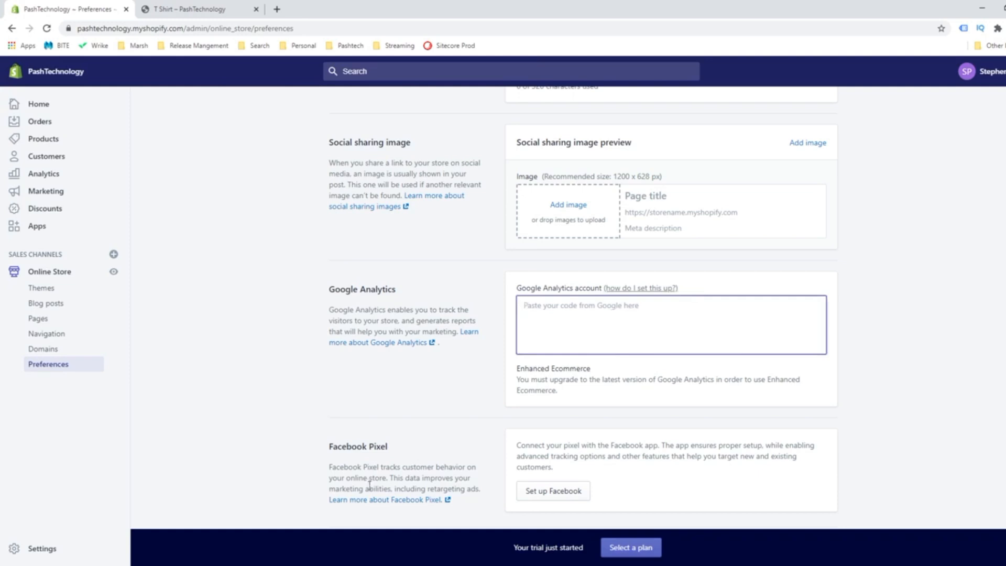
scroll(344, 508, down, 2)
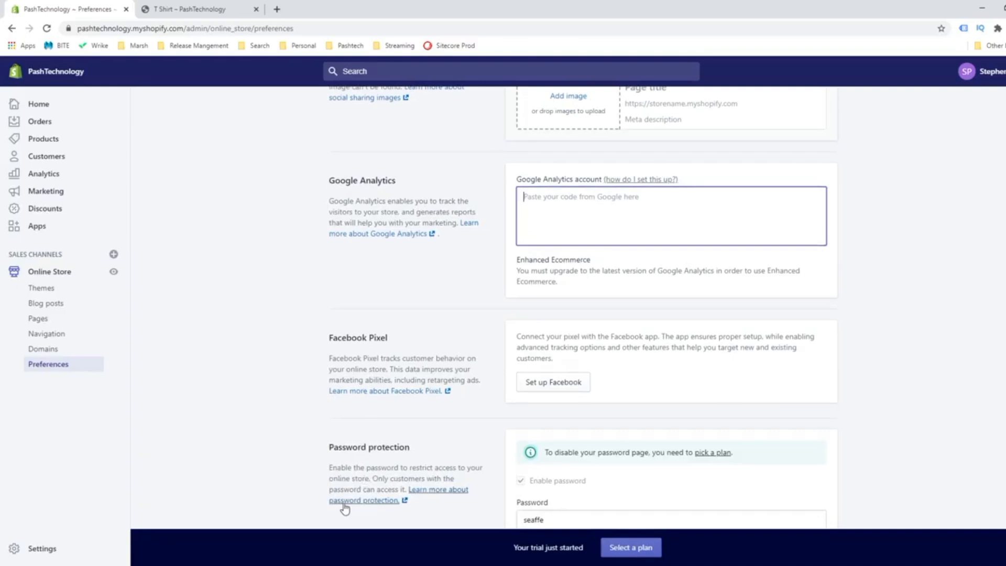
scroll(417, 393, down, 1)
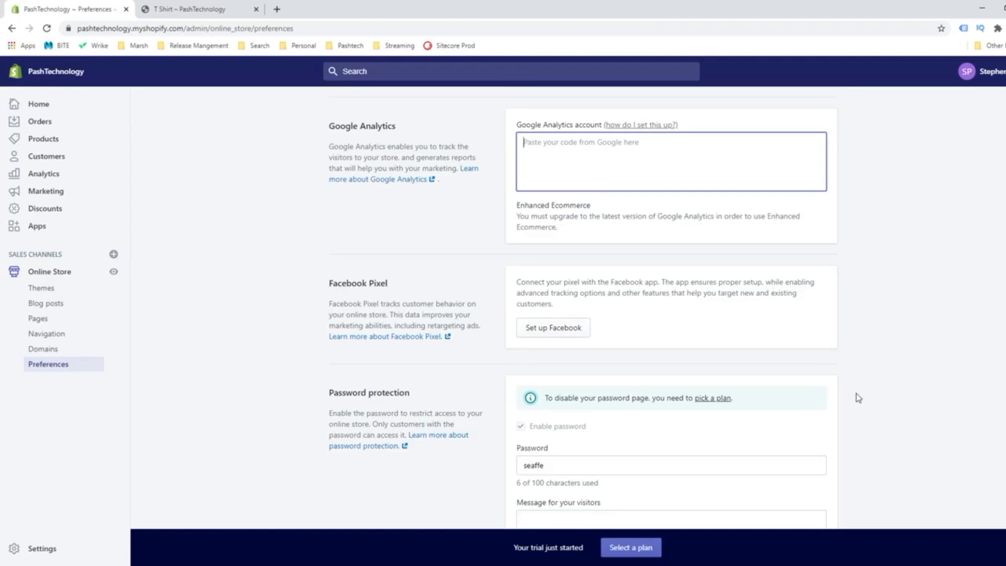
scroll(855, 393, down, 1)
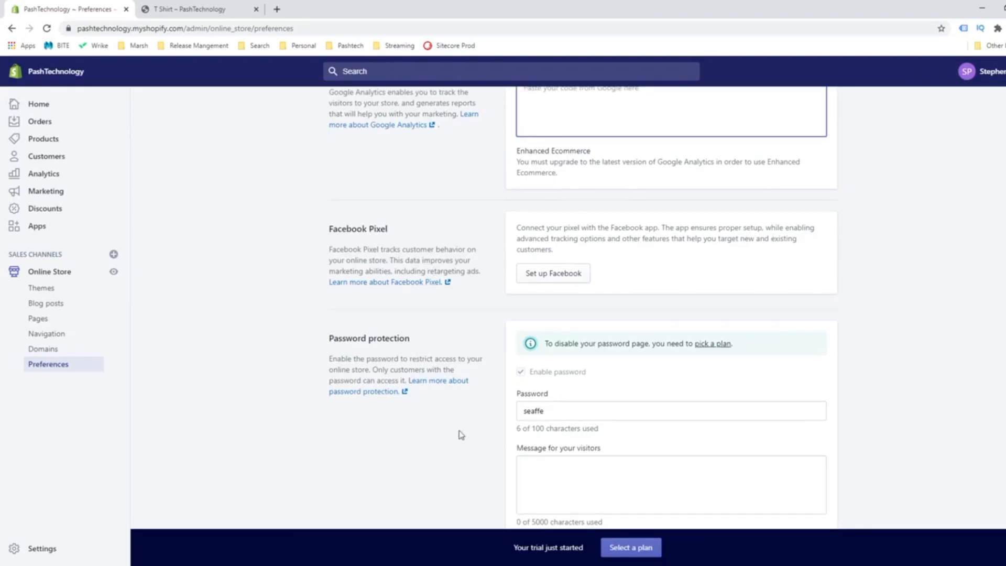
scroll(461, 435, down, 1)
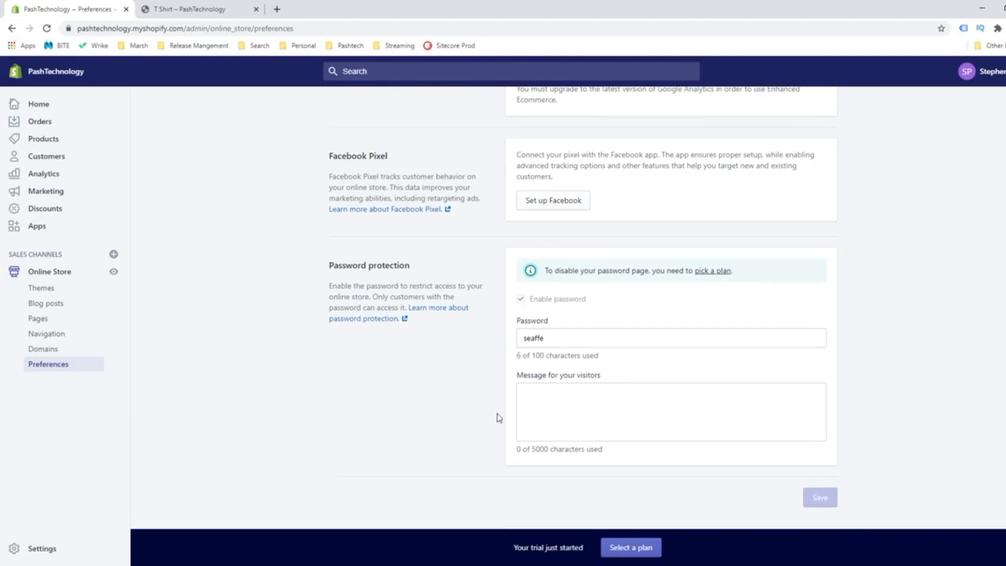
scroll(499, 418, up, 7)
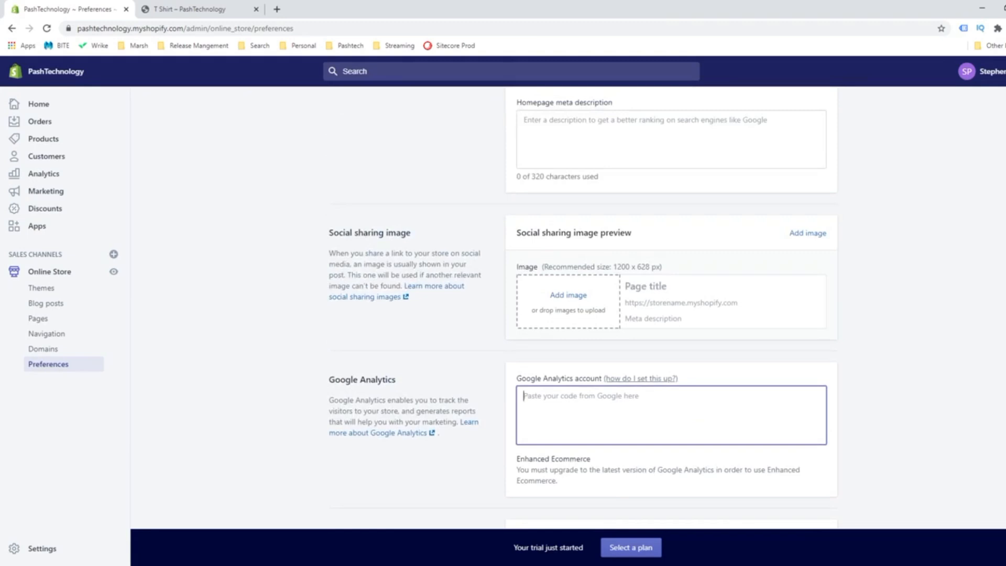
Visit Settings, then return to Home and scroll through its setup checklist cards.
click(41, 547)
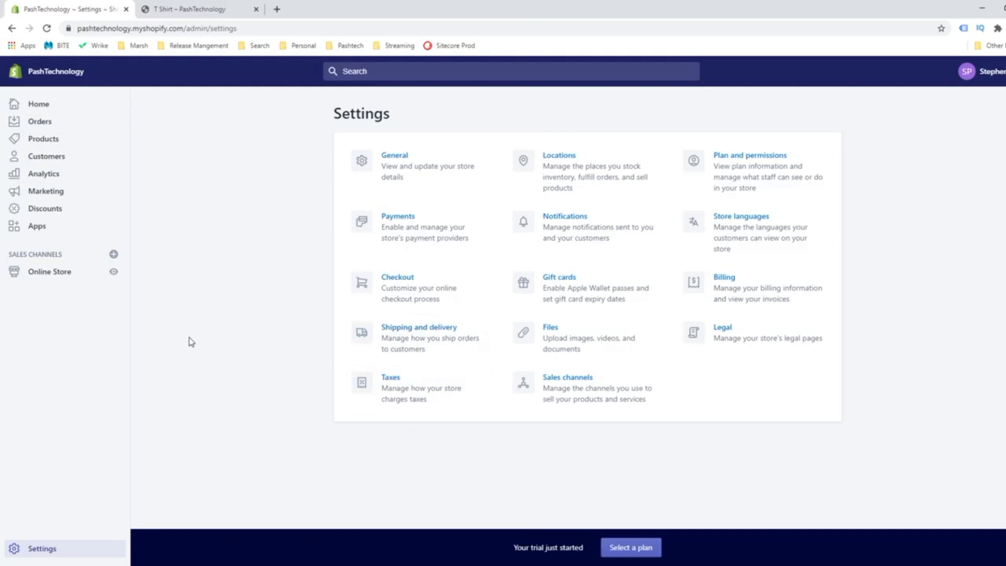
click(61, 107)
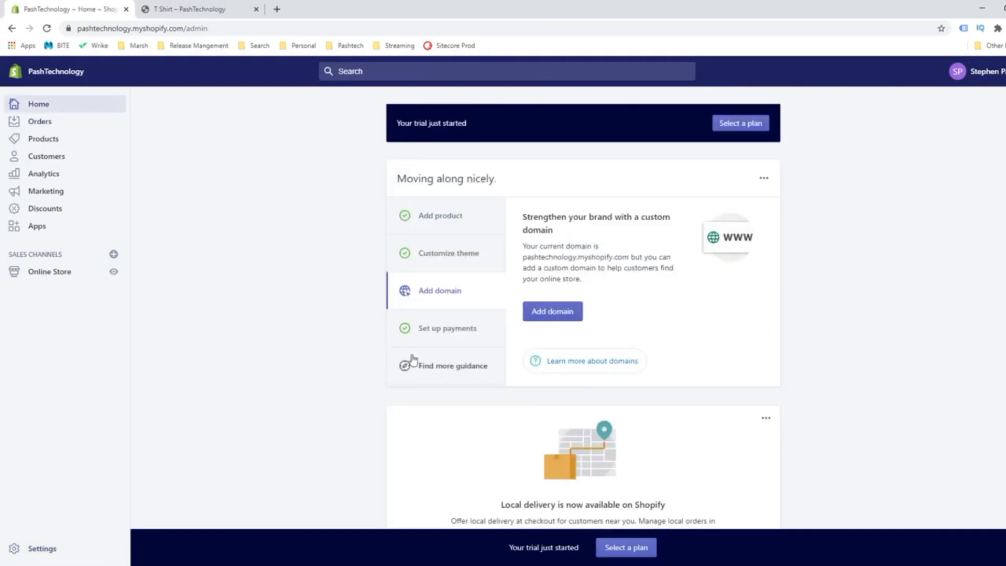
scroll(424, 471, down, 8)
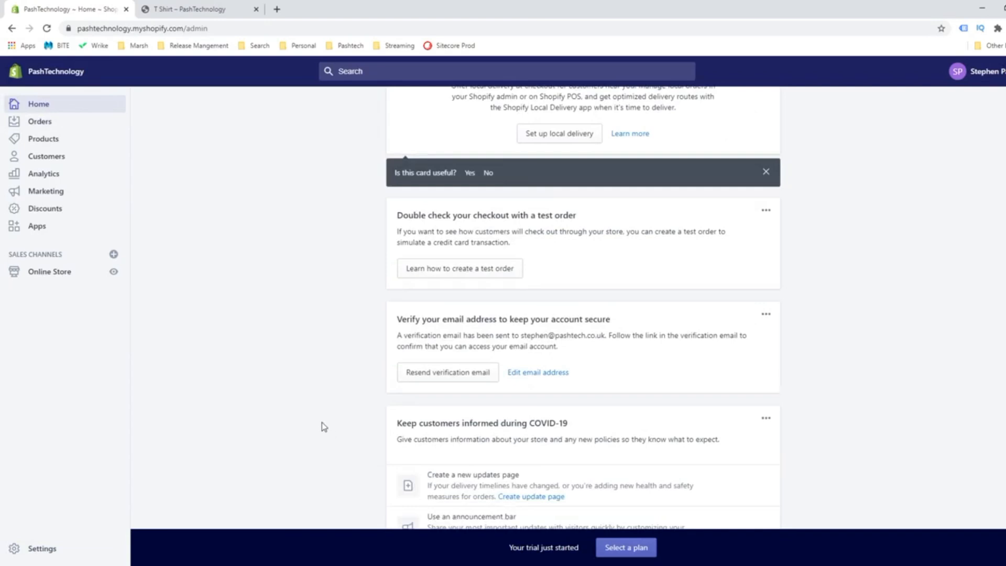
scroll(321, 421, down, 5)
scroll(325, 415, down, 8)
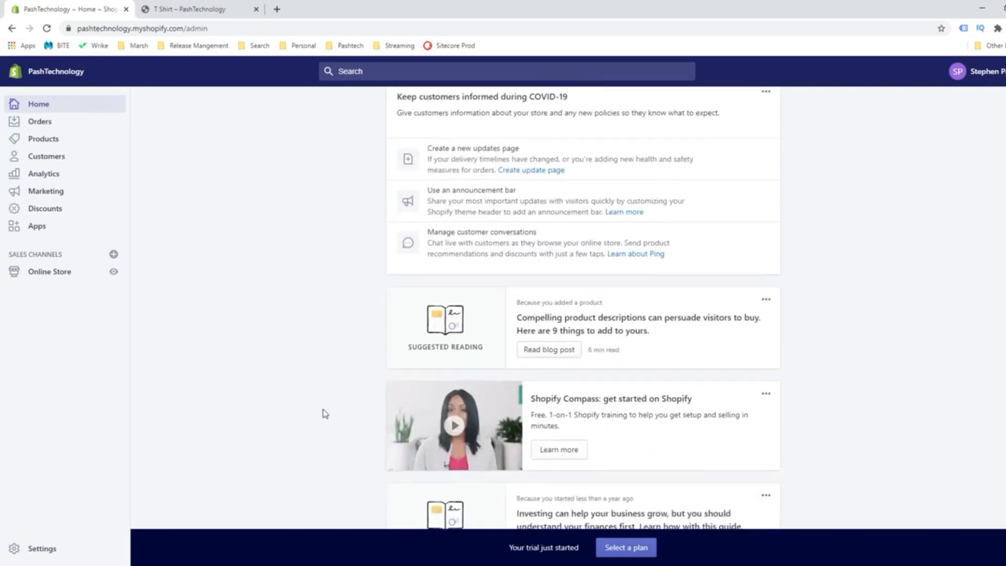
scroll(322, 422, up, 20)
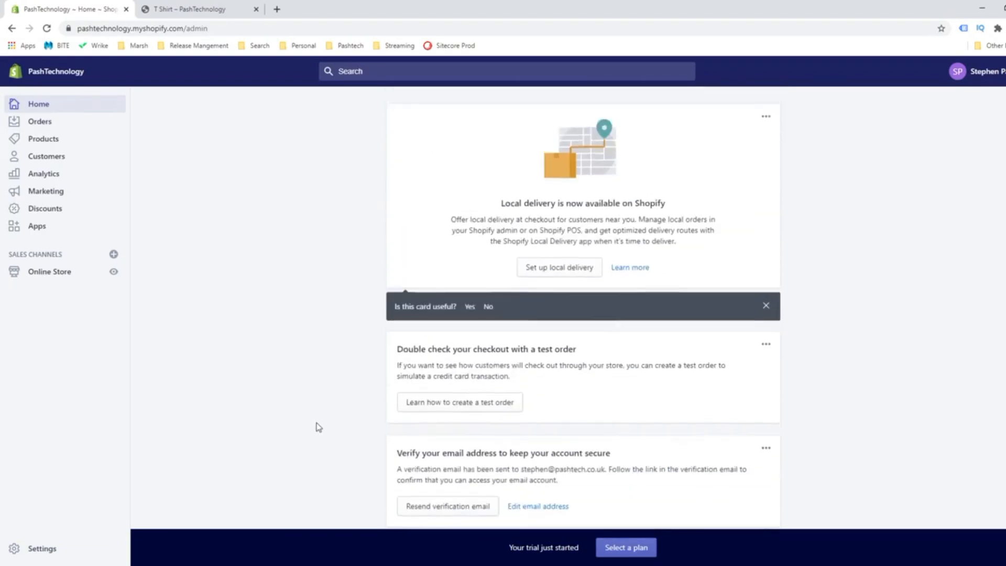